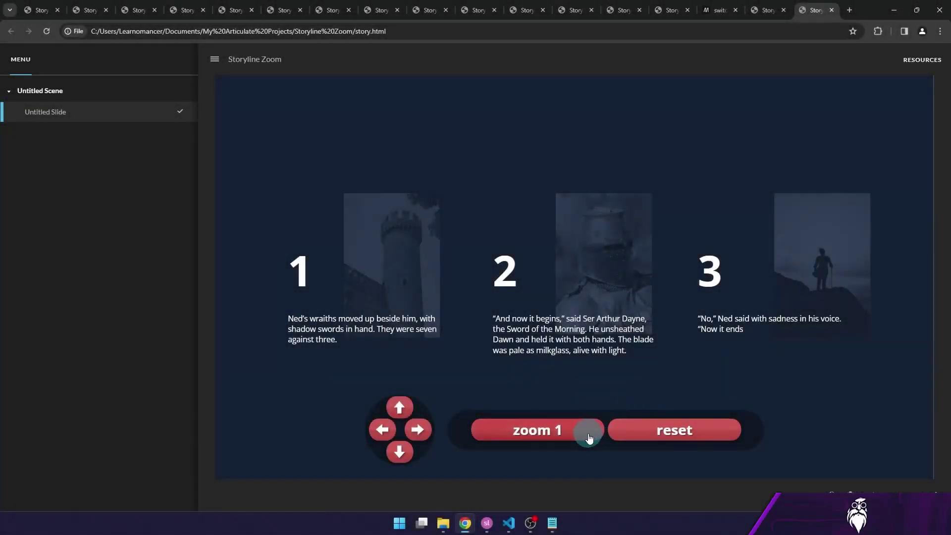
In the Chrome preview, try zoom 1, the sideways arrow panning and reset on panels 1-3
left_click(380, 432)
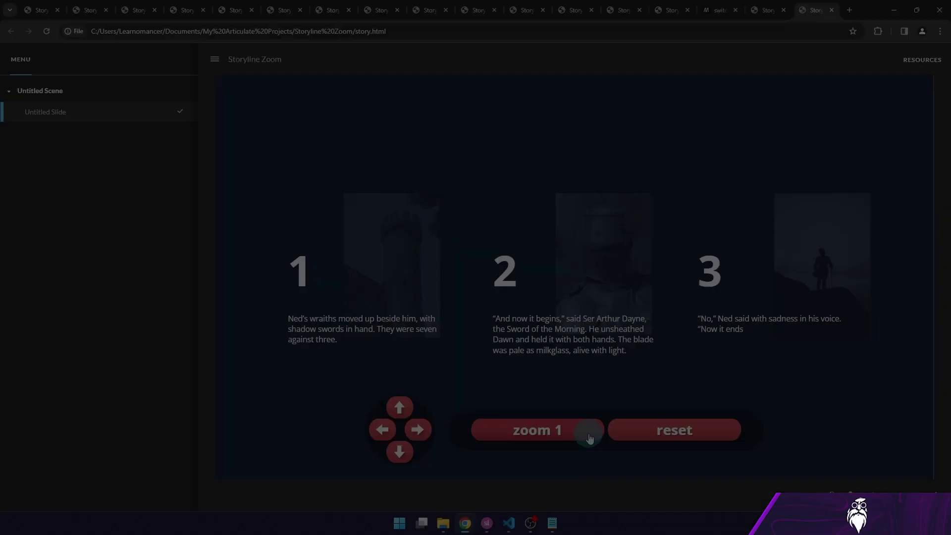
left_click(560, 433)
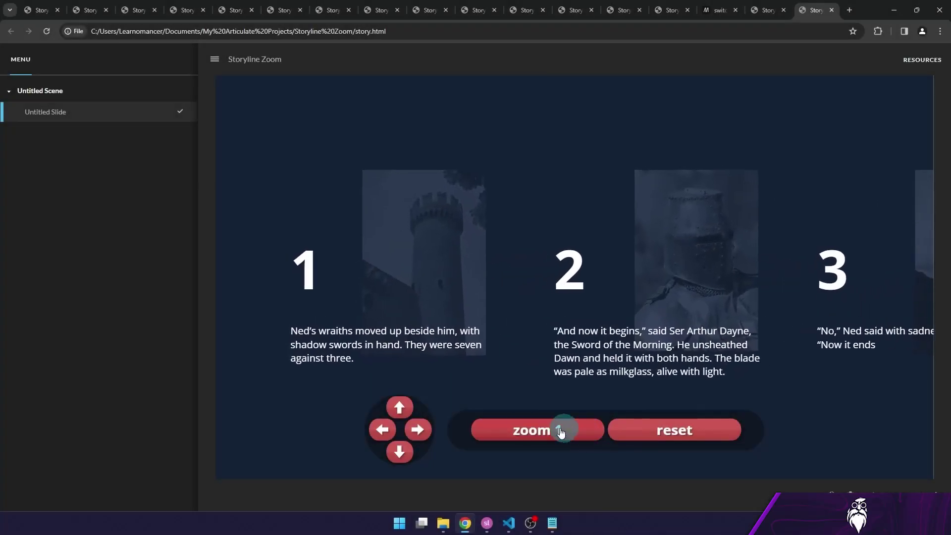
left_click(379, 432)
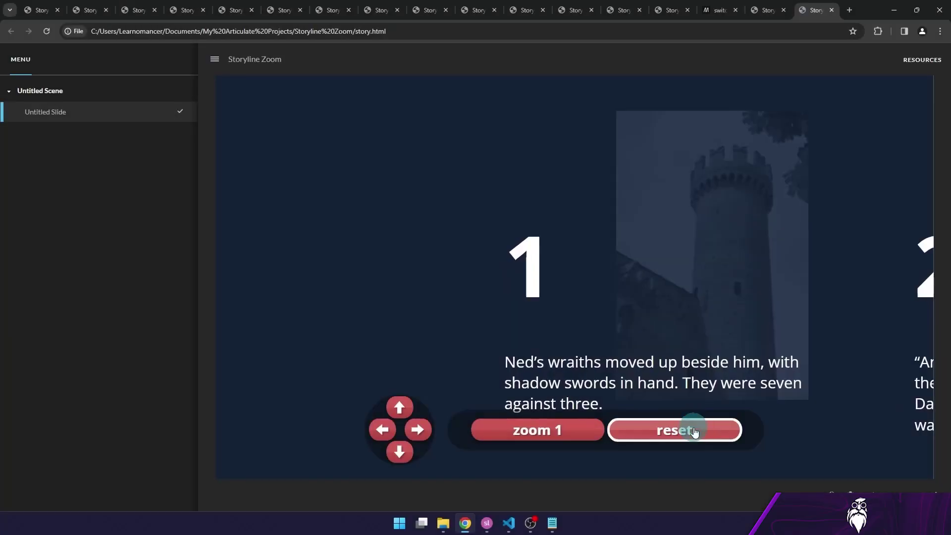
left_click(691, 429)
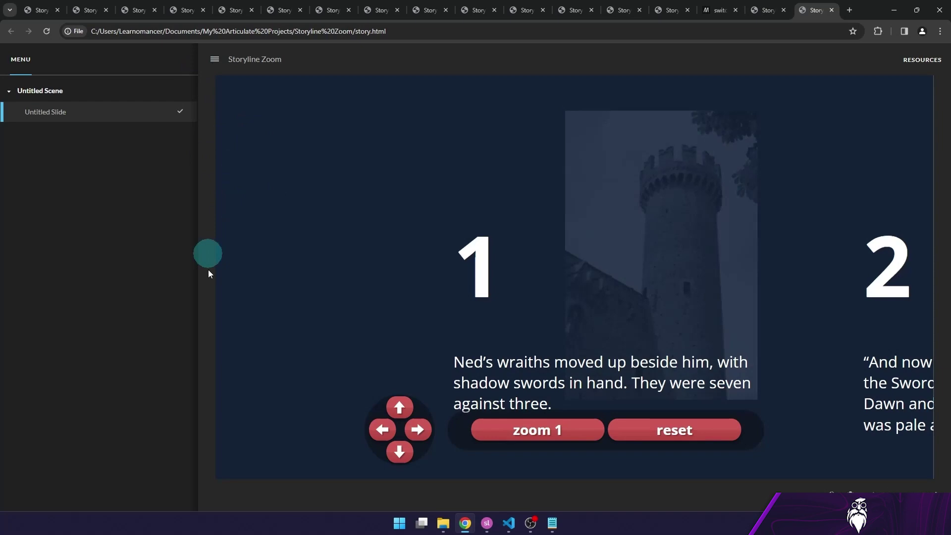
left_click(383, 429)
left_click(673, 427)
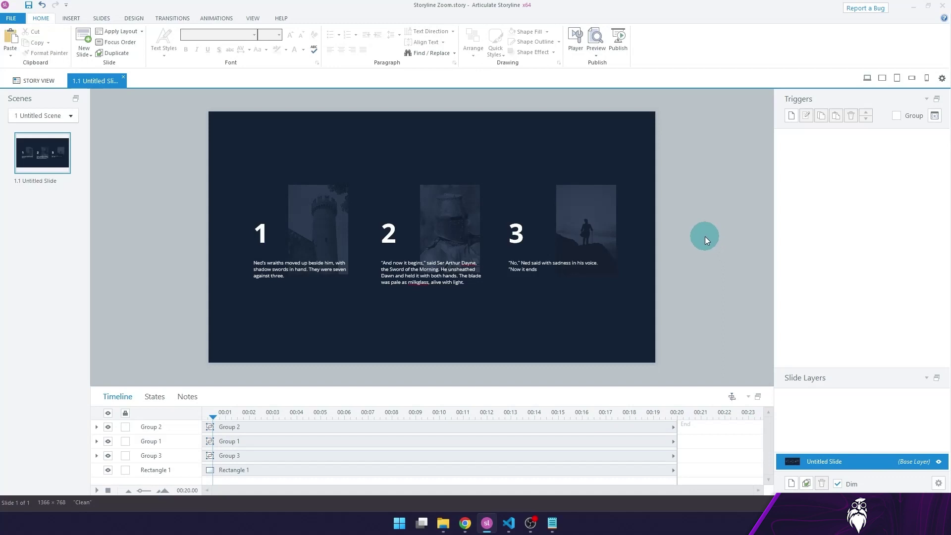
Insert a zoom region (Zoom 1) and resize and move its frame around panel 1
left_click(71, 20)
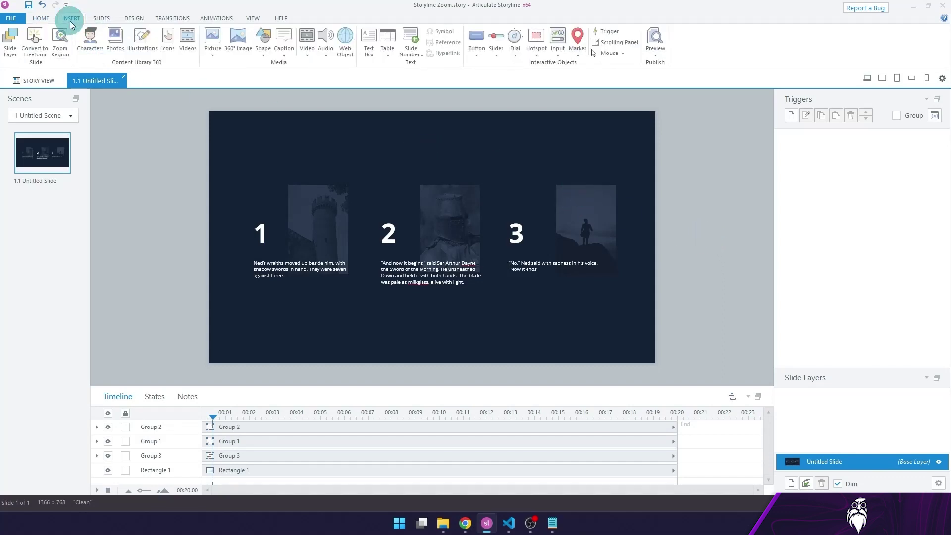
left_click(61, 50)
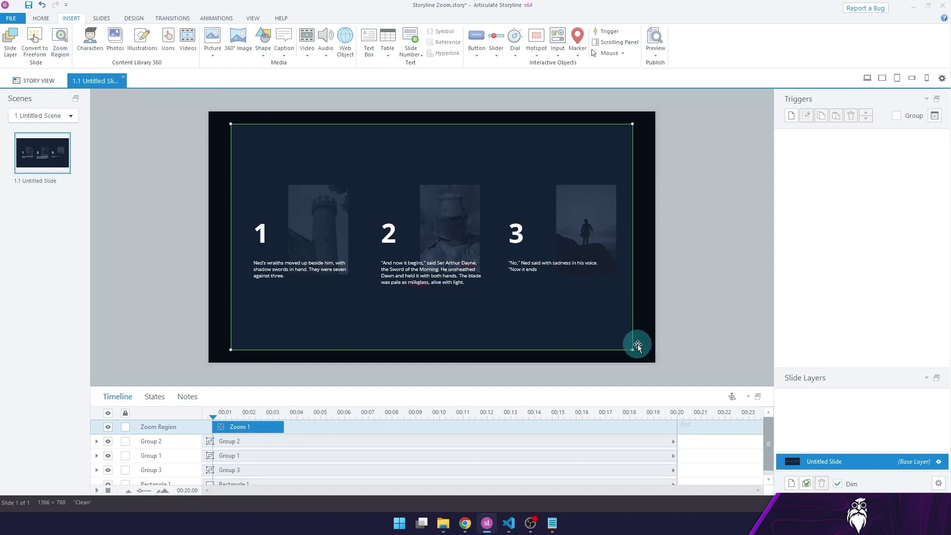
left_click_drag(633, 351, 379, 205)
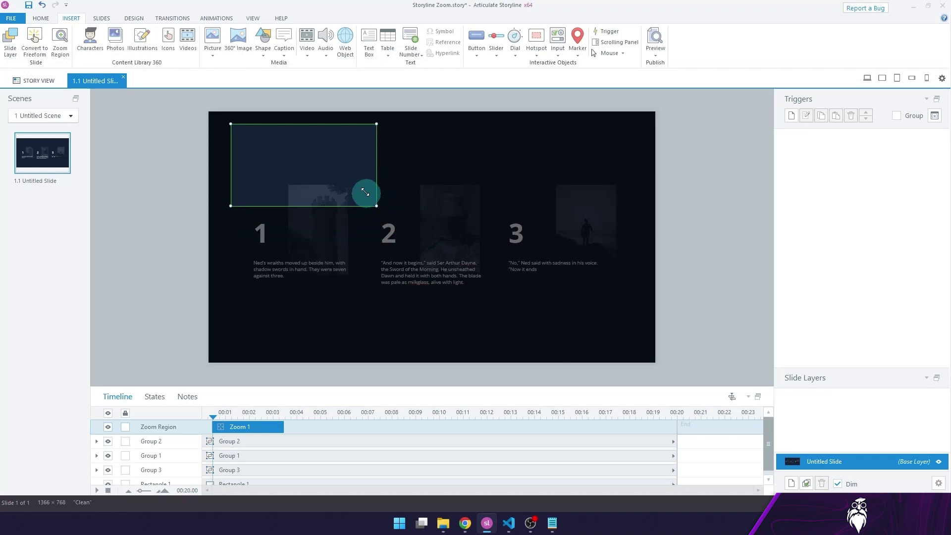
left_click_drag(340, 155, 331, 228)
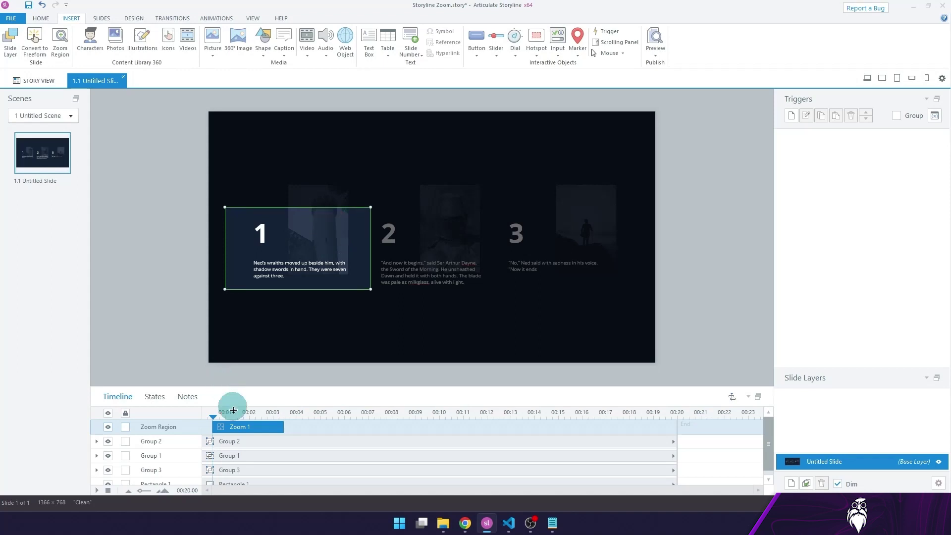
Insert a second zoom region, Zoom 2, and size it to frame panel 2
left_click(61, 52)
left_click_drag(230, 123, 480, 283)
left_click_drag(547, 309, 421, 245)
left_click_drag(504, 283, 505, 285)
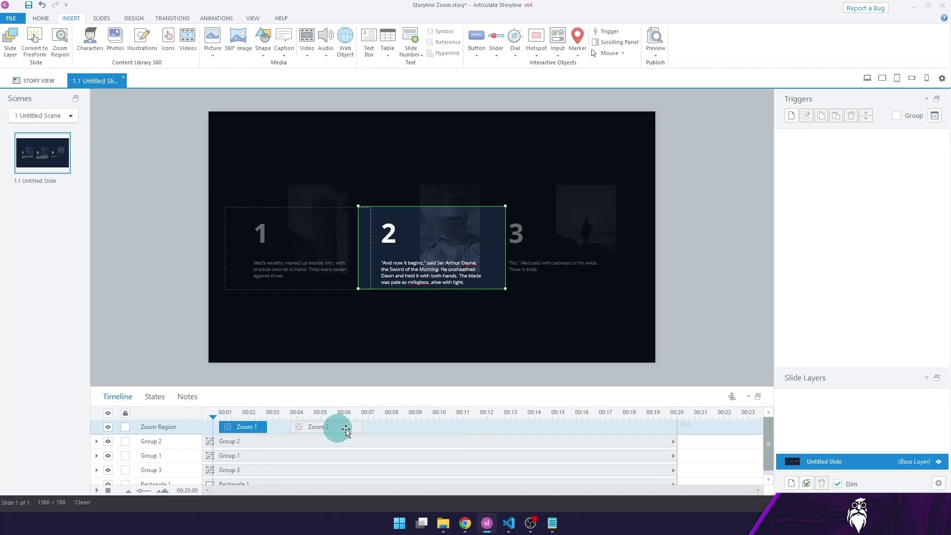
left_click(683, 284)
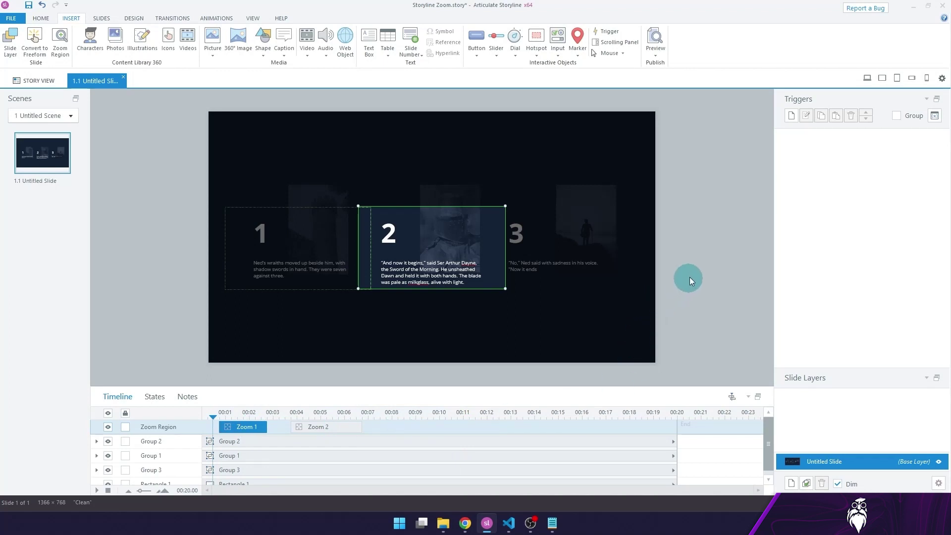
On the timeline, lengthen Zoom 1 from about 00:01 and start a longer Zoom 2 near 00:07
left_click(236, 427)
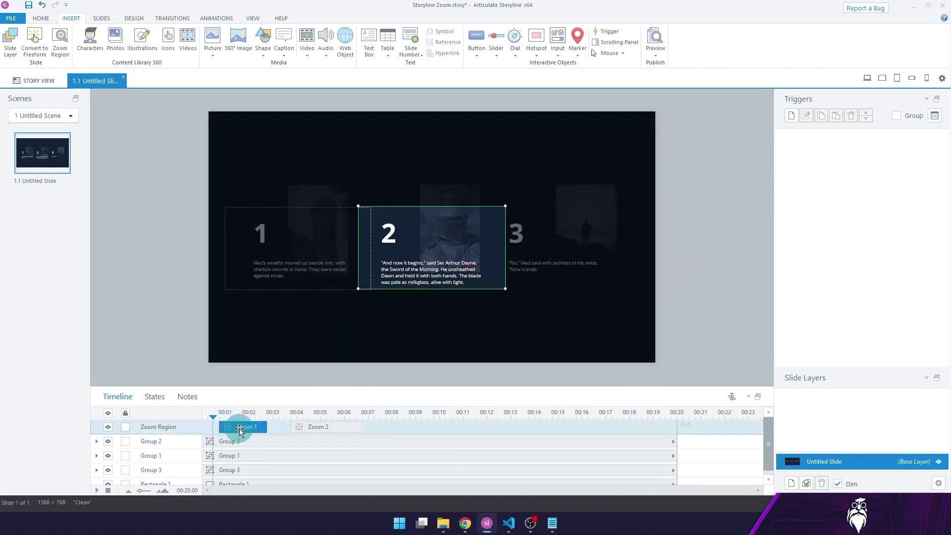
left_click_drag(267, 427, 426, 433)
left_click(600, 387)
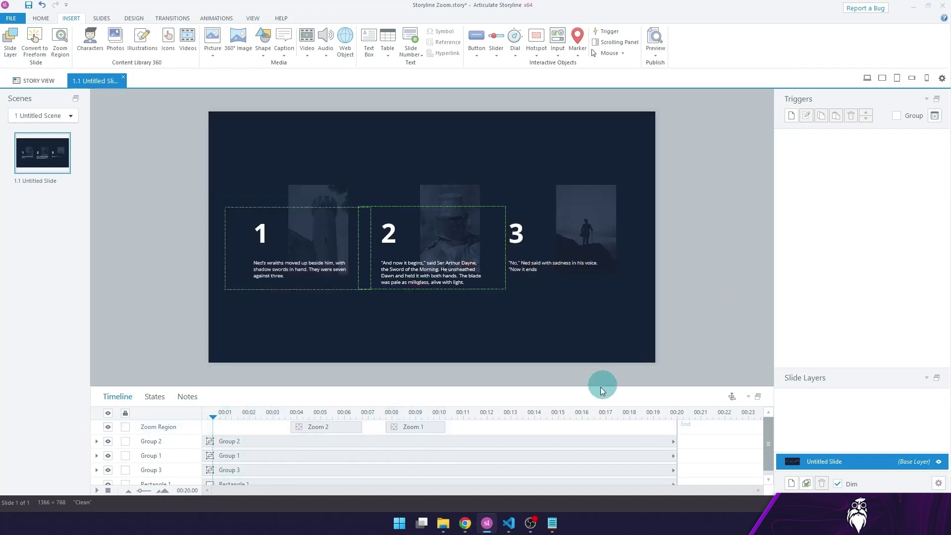
left_click(415, 429)
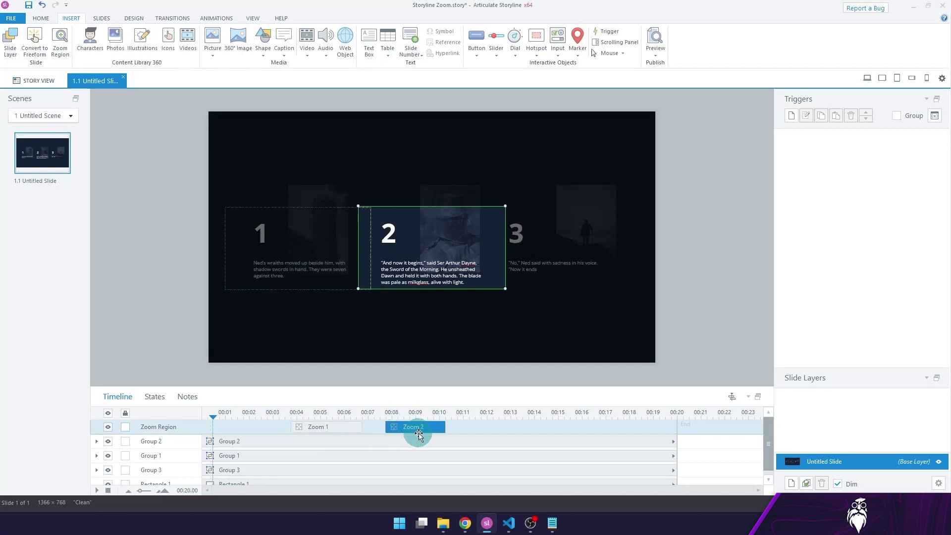
mouse_move(318, 428)
left_mouse_down()
mouse_move(239, 431)
mouse_move(357, 427)
mouse_move(346, 428)
left_mouse_up()
left_click_drag(416, 427, 484, 429)
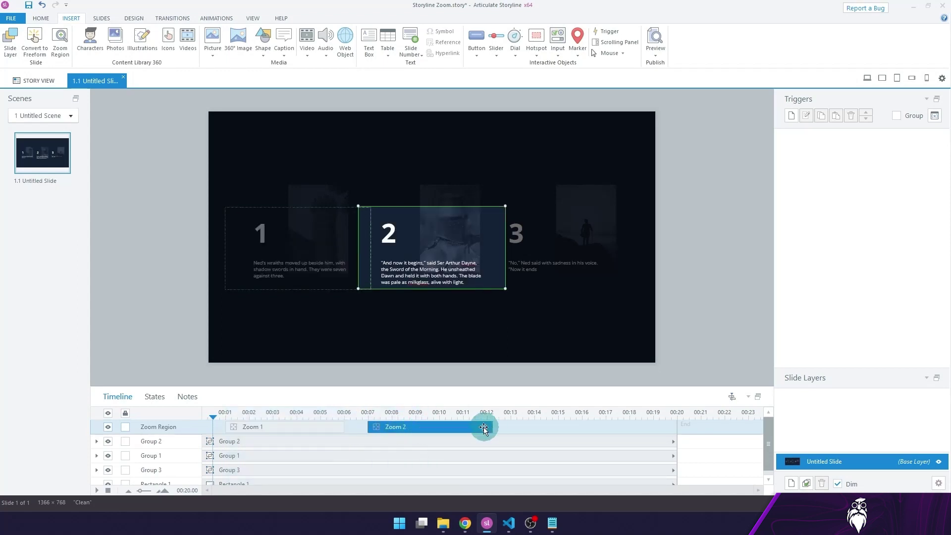
Open the Zoom 1 timeline bar's context menu, then dismiss it without changes
left_click(295, 429)
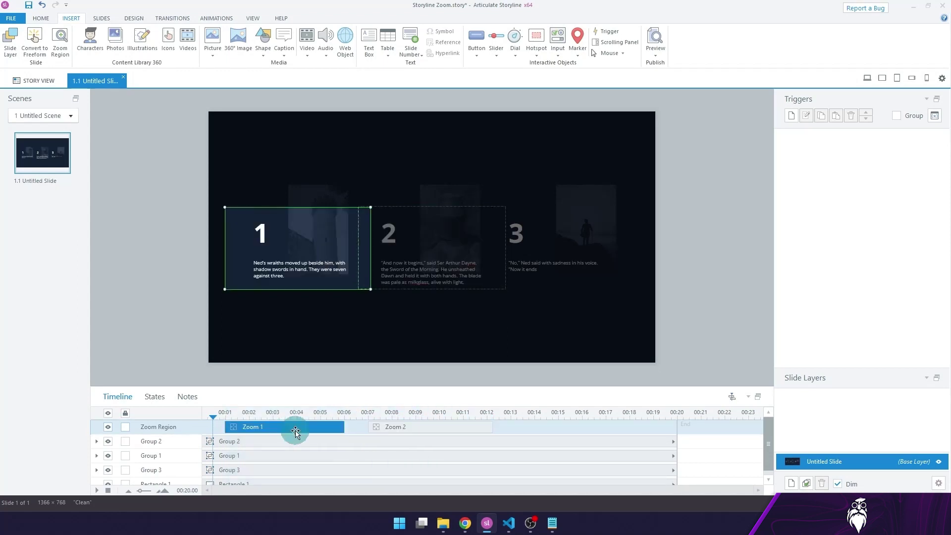
right_click(295, 430)
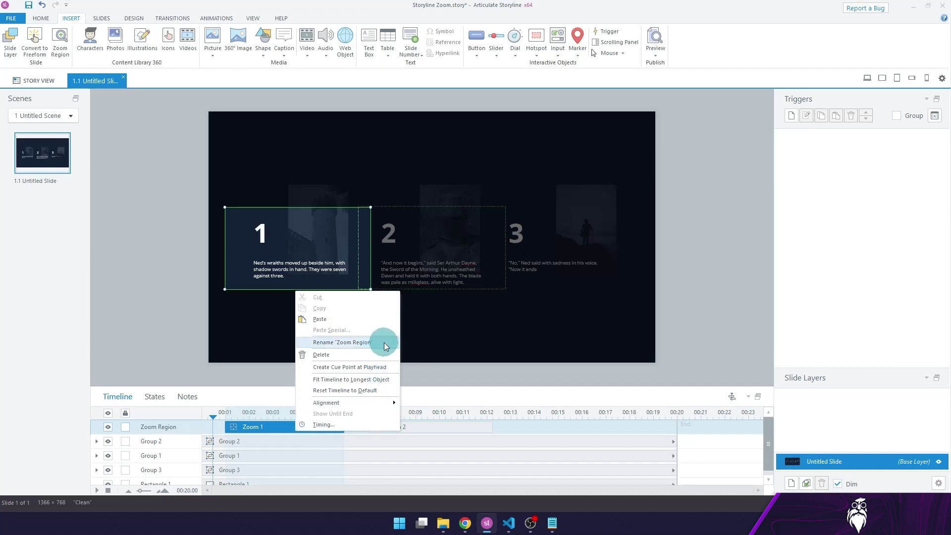
mouse_move(387, 405)
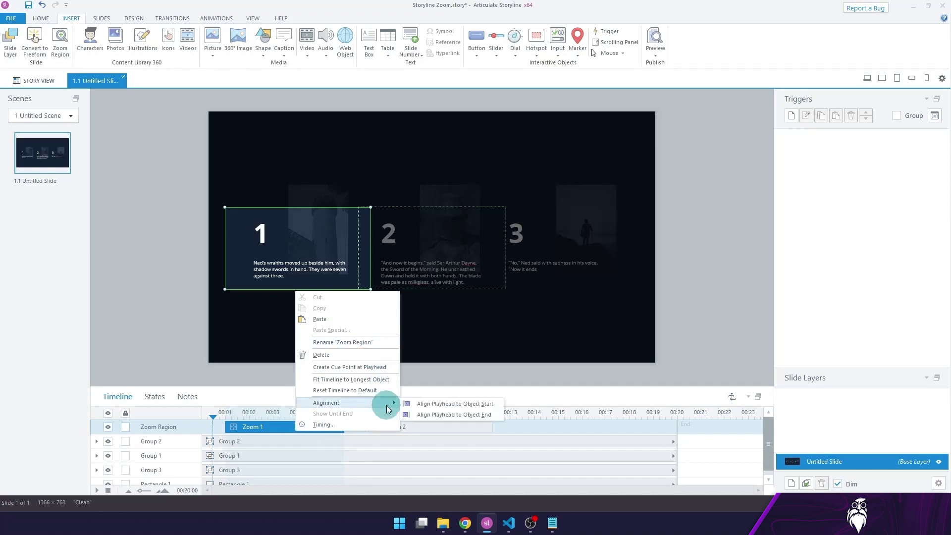
left_click(156, 296)
Set the Zoom 1 region's Zoom Transition Speed to Very Slow on the slide
left_click(234, 292)
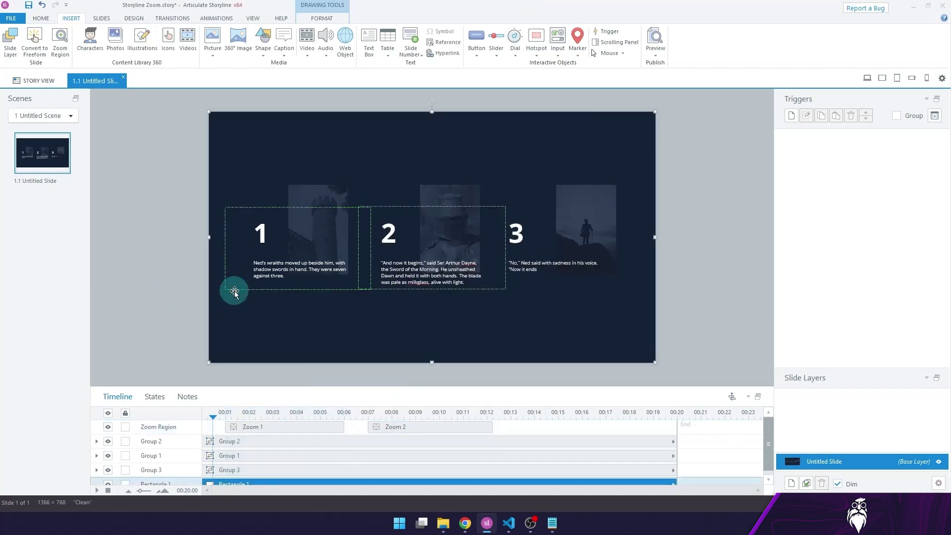
left_click(236, 288)
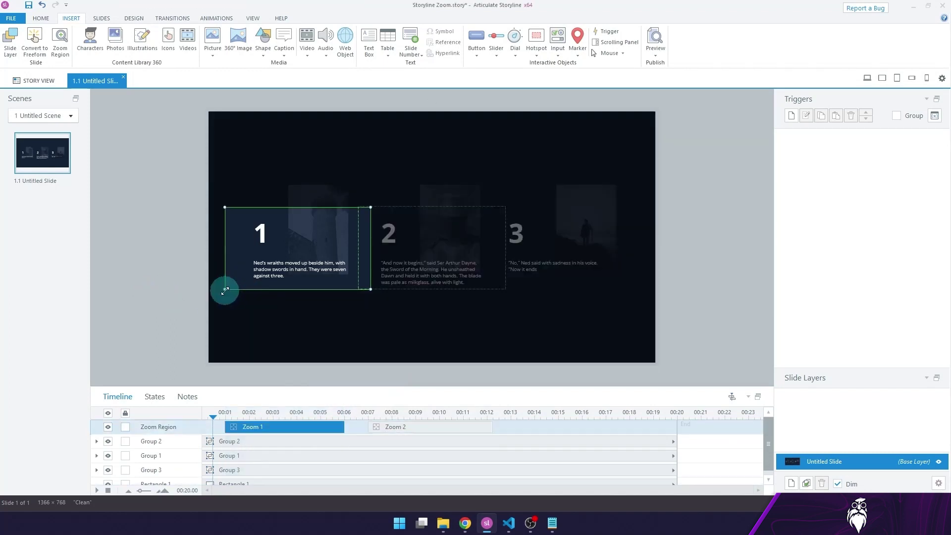
right_click(225, 291)
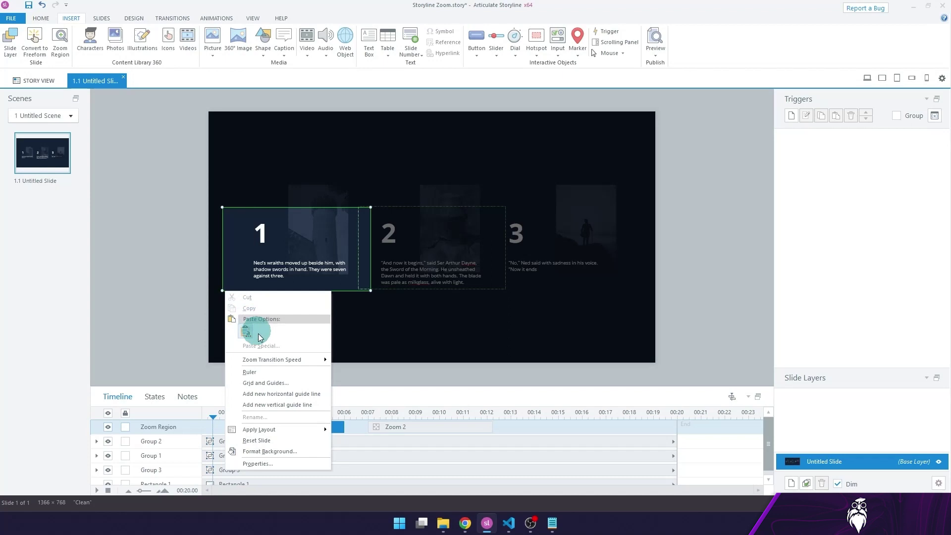
mouse_move(298, 363)
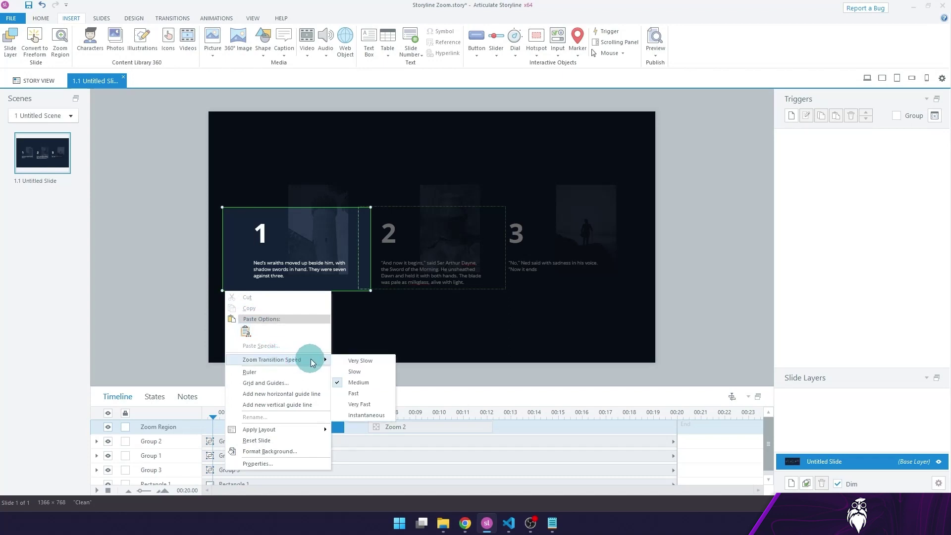
left_click(364, 361)
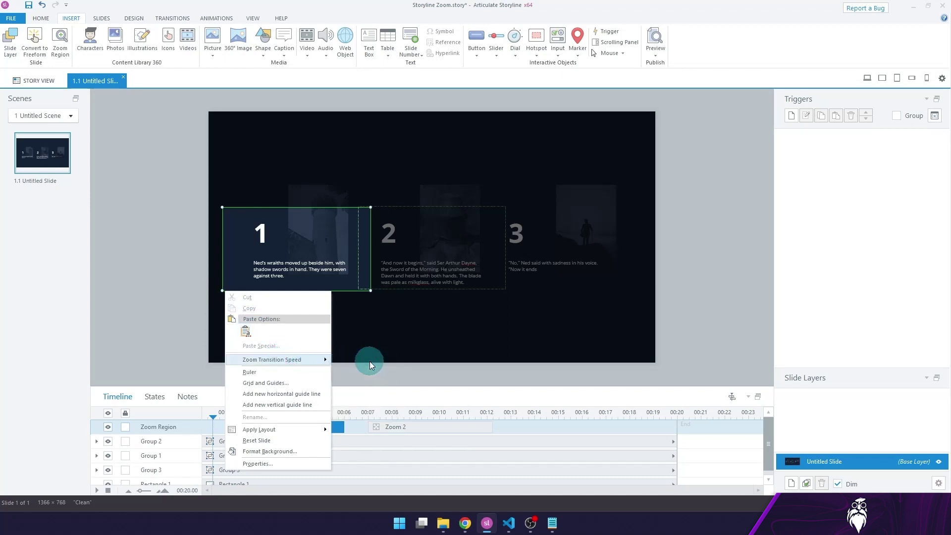
left_click(451, 207)
right_click(461, 222)
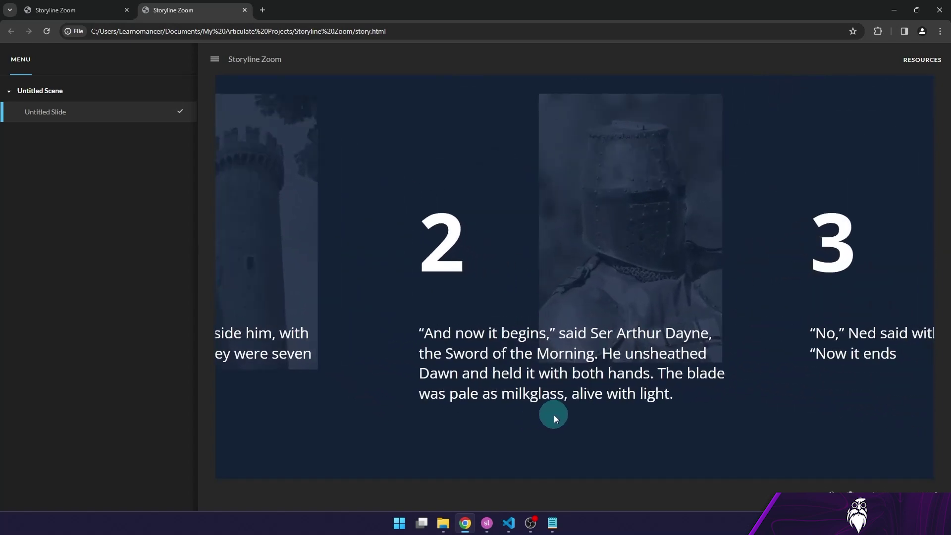
Return from the Chrome preview to Storyline and close the Publish Successful dialog
left_click(487, 523)
left_click(557, 339)
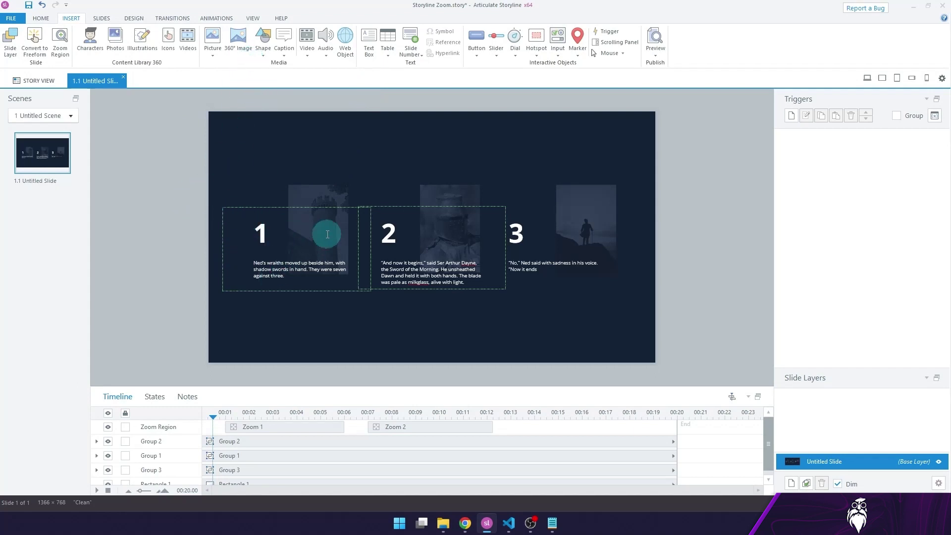
Delete the Zoom 2 region and nudge the Zoom 1 region slightly right
left_click(423, 207)
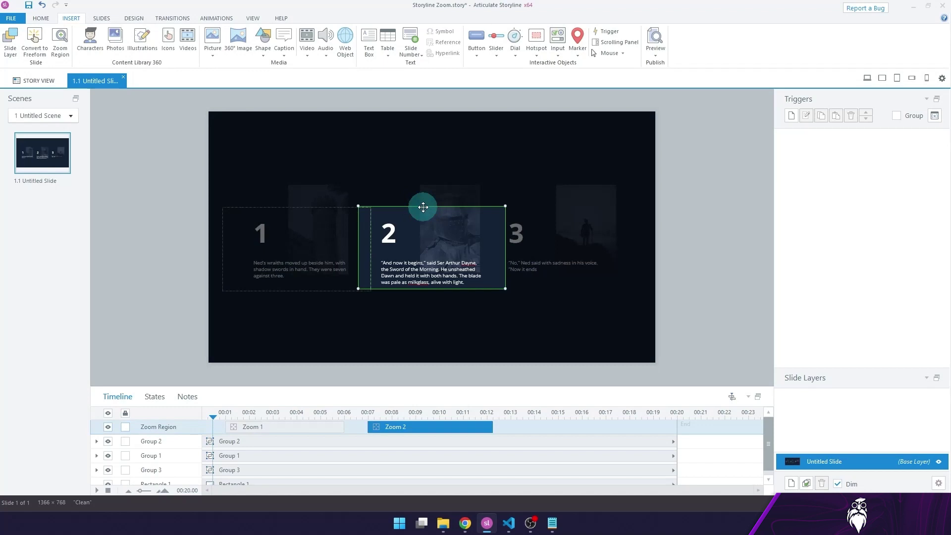
left_click_drag(423, 207, 471, 207)
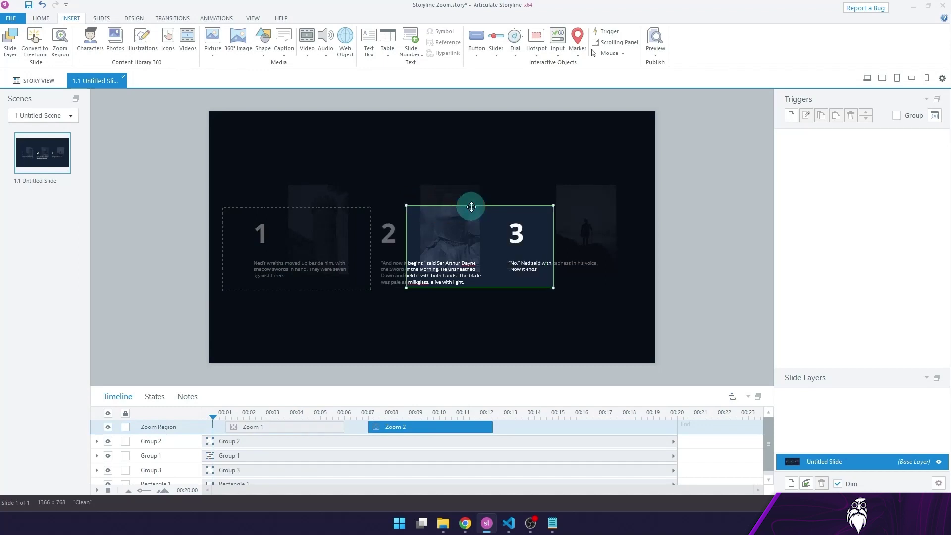
key("Delete")
left_click(125, 484)
left_click(150, 320)
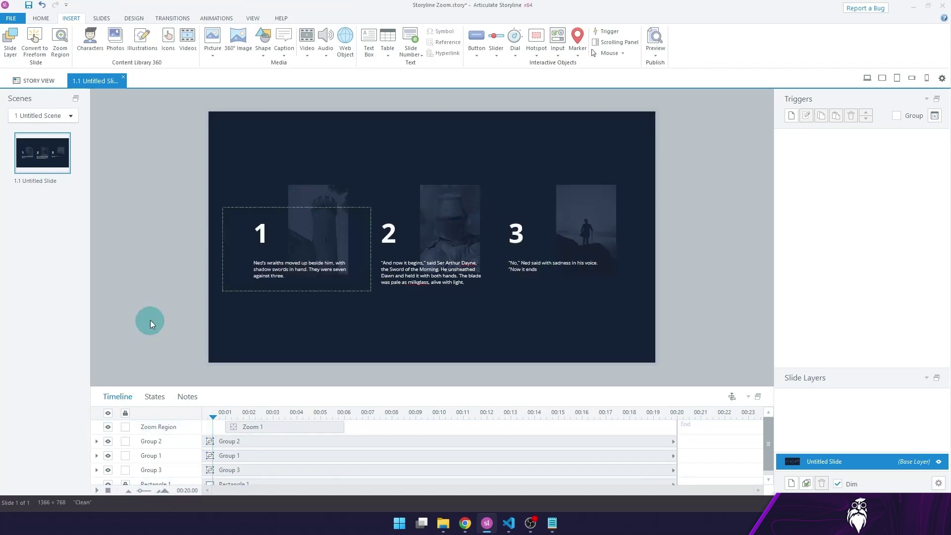
left_click_drag(281, 218, 286, 218)
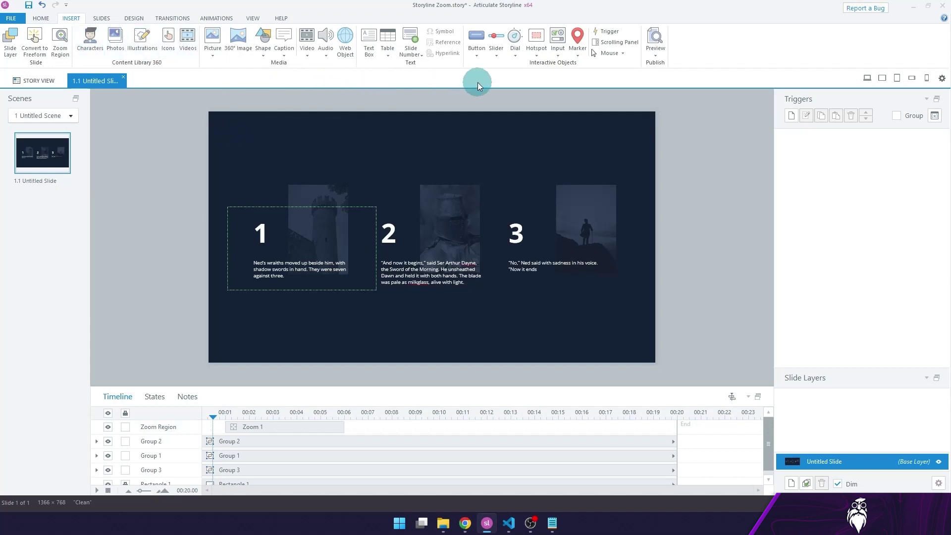
Draw a 'zoom 1' button below panel 1 and make its timeline bar start at 0:00
mouse_move(247, 310)
left_mouse_down()
mouse_move(332, 325)
mouse_move(320, 297)
left_mouse_up()
type("zoom 1")
left_click(310, 311)
left_click(161, 306)
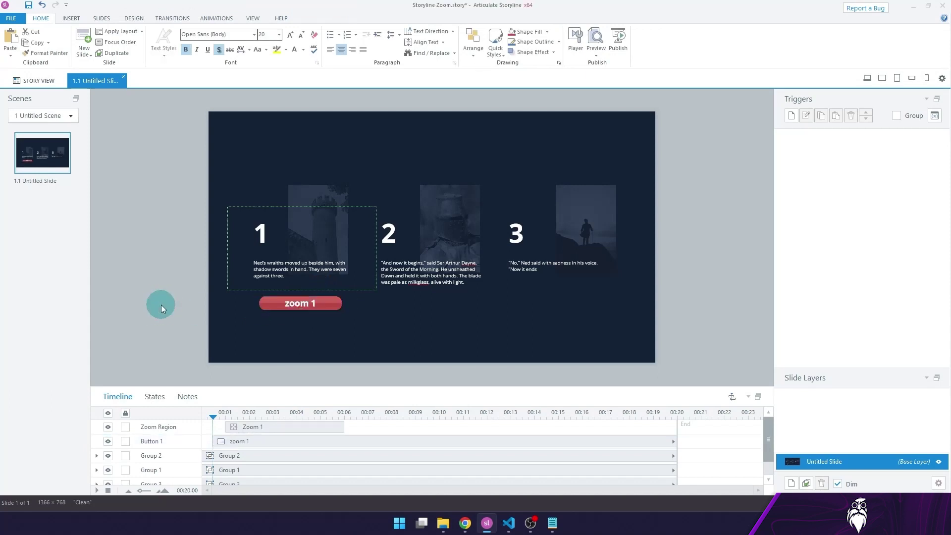
left_click(331, 296)
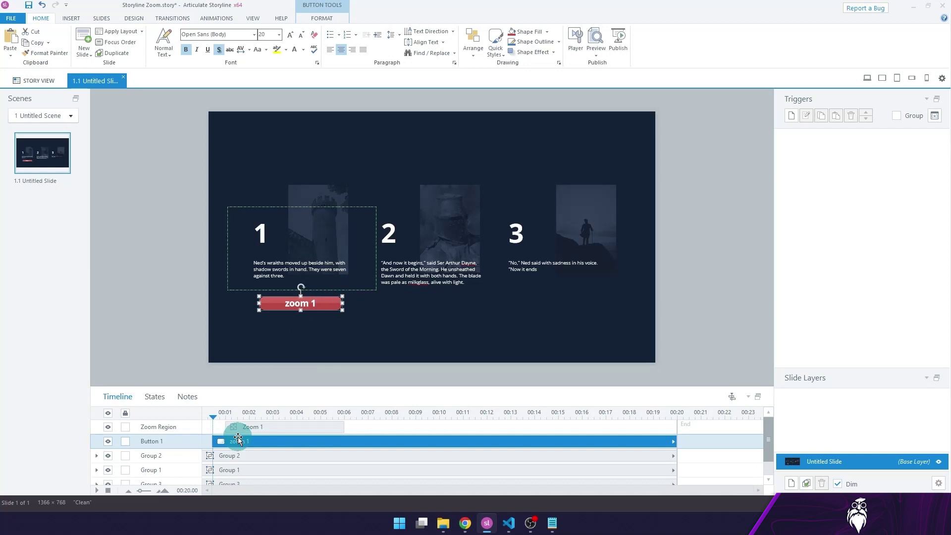
left_click_drag(237, 440, 201, 406)
left_click(163, 306)
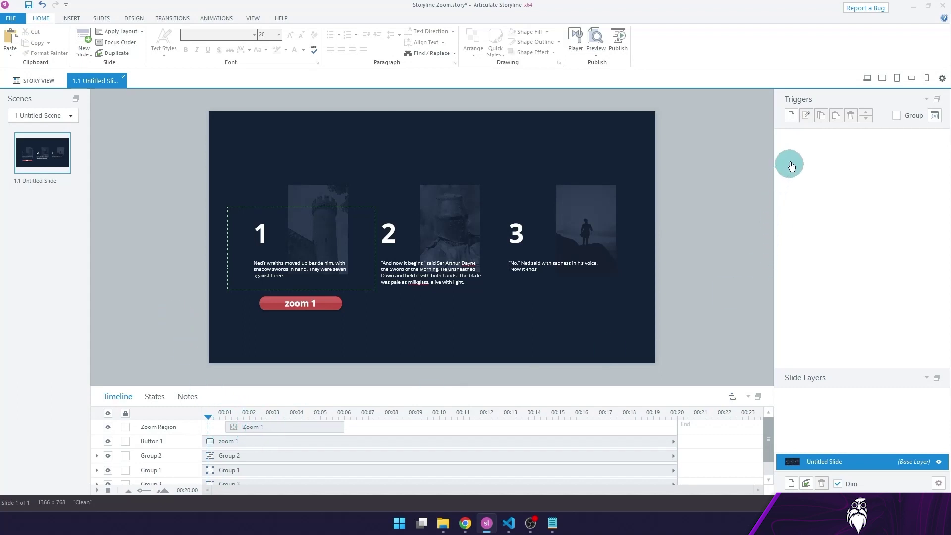
Add a trigger: Pause timeline on this slide when the timeline starts
left_click(790, 116)
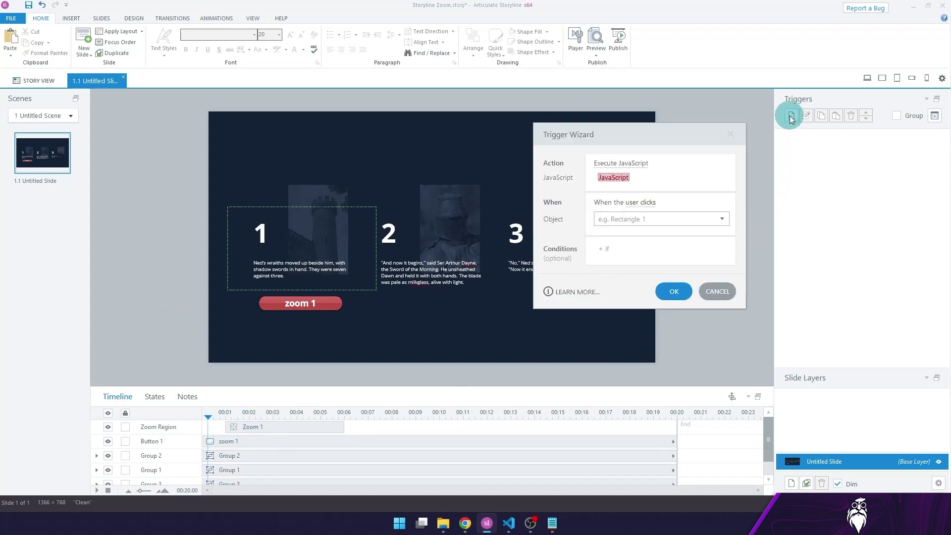
left_click(627, 170)
left_click(661, 414)
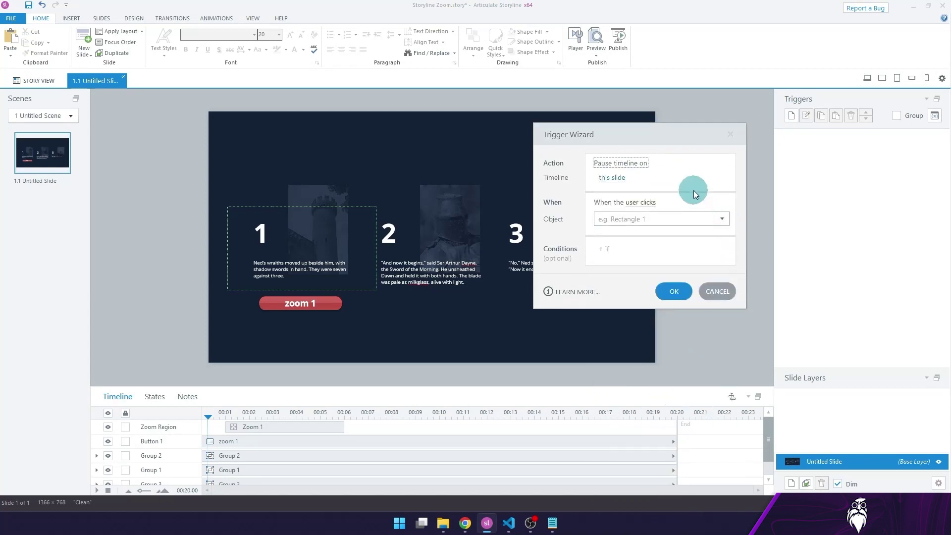
left_click(641, 202)
scroll(659, 446, "down", 2)
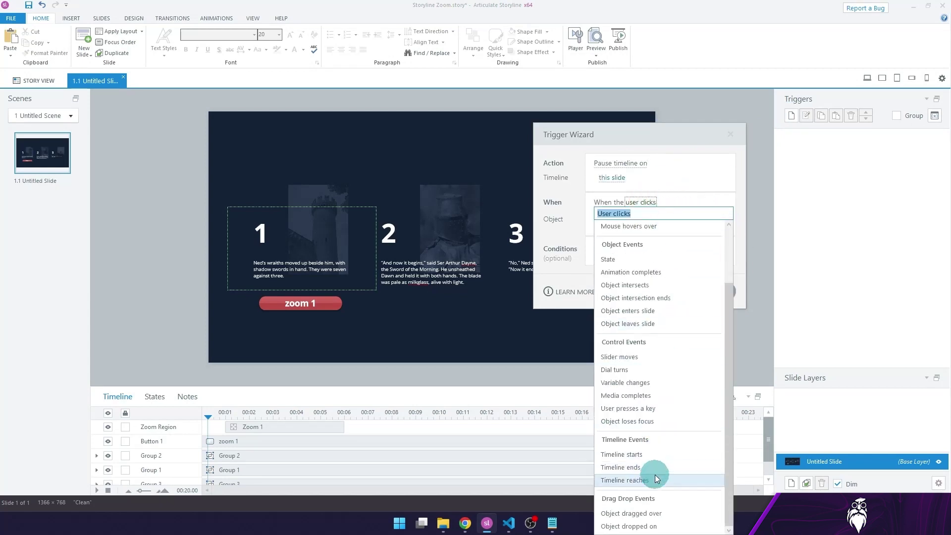
left_click(653, 451)
left_click(669, 292)
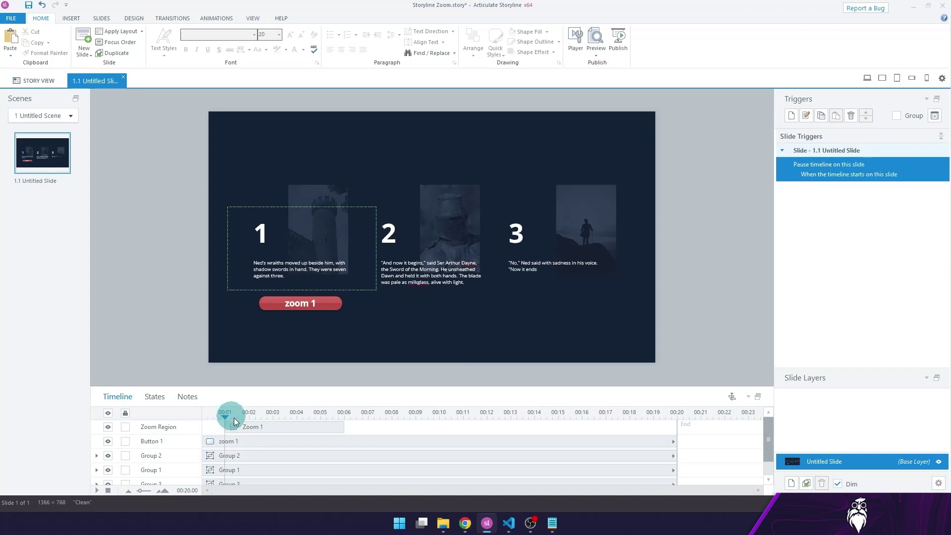
left_click(261, 426)
Add cue points at the Zoom 1 region's start (via Align Playhead to Object Start) and at 00:03
right_click(268, 427)
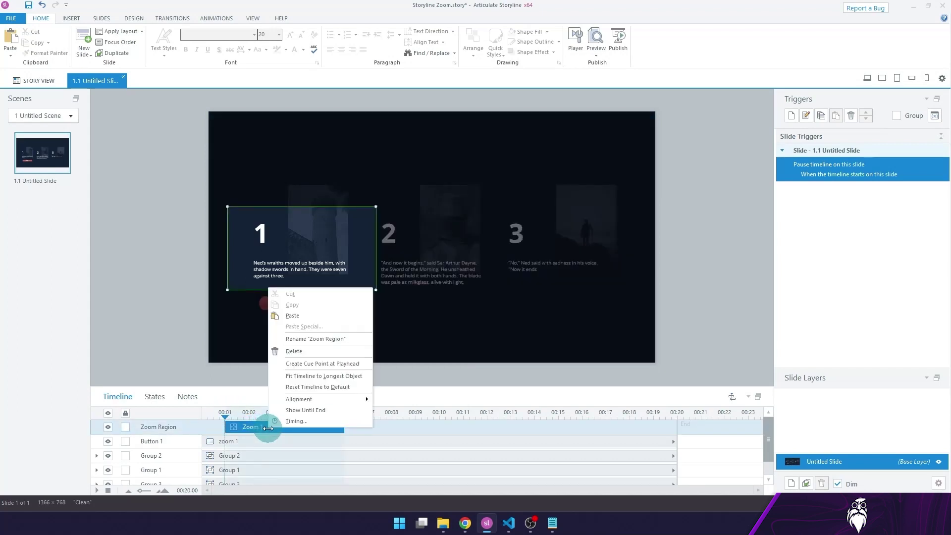
mouse_move(347, 400)
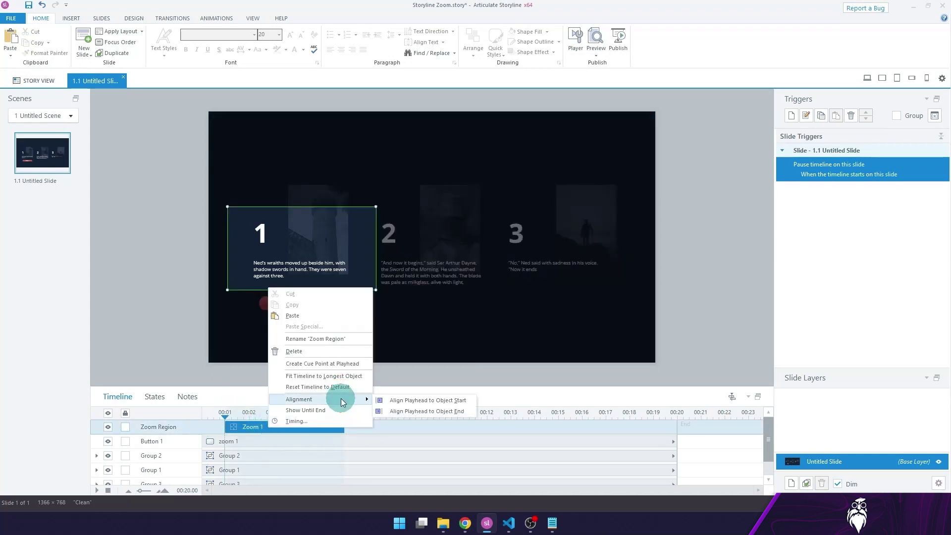
left_click(458, 400)
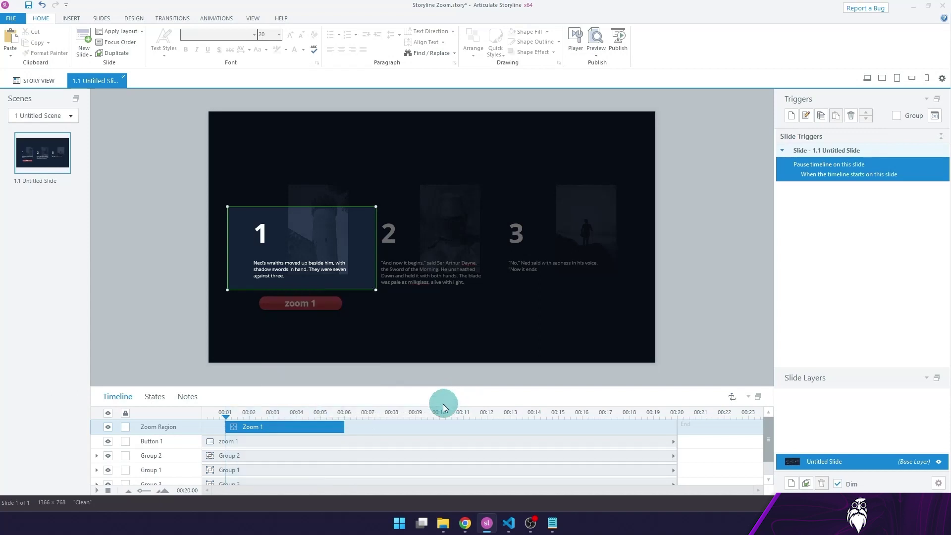
right_click(240, 412)
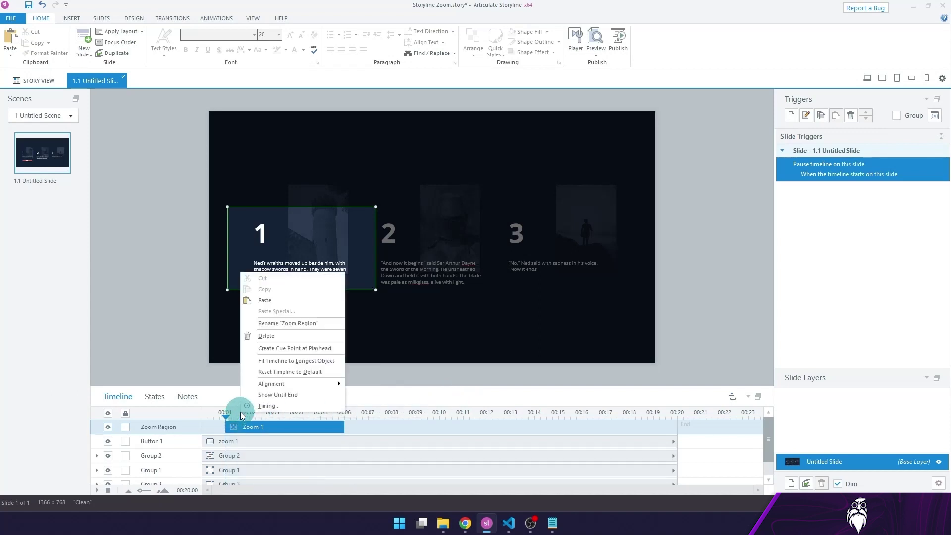
left_click(275, 352)
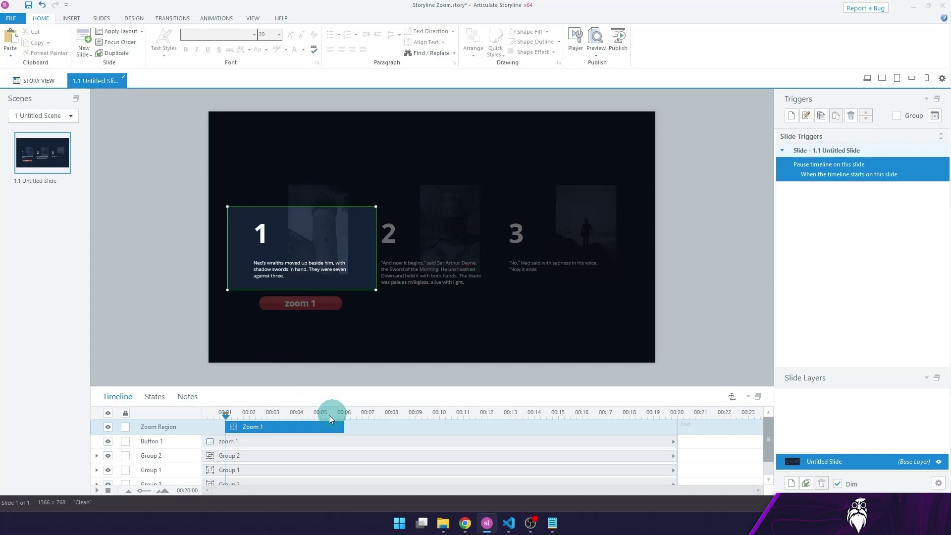
right_click(280, 414)
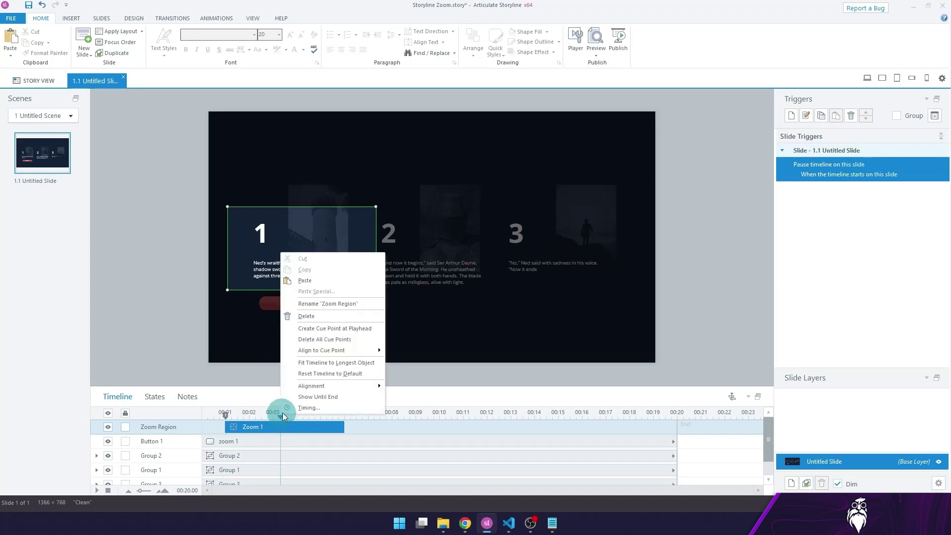
left_click(353, 328)
left_click(205, 412)
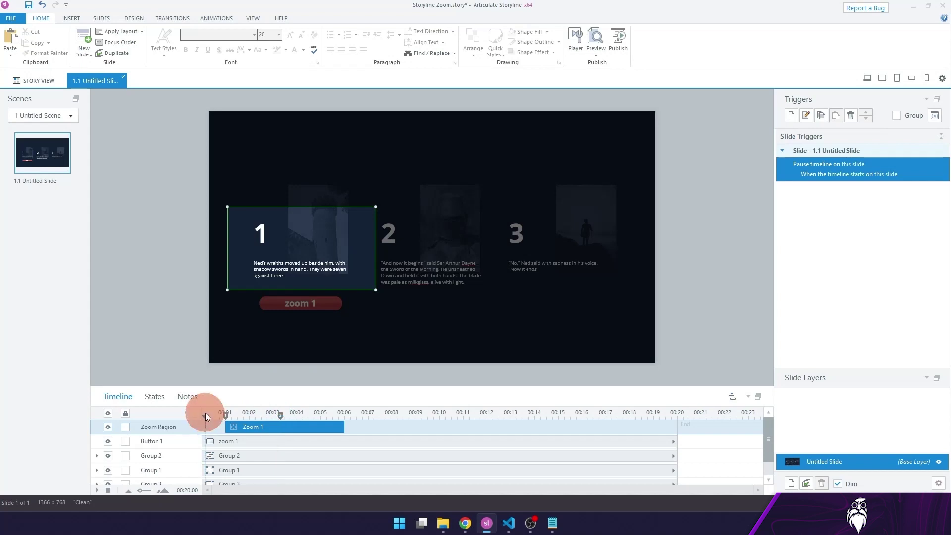
left_click(184, 296)
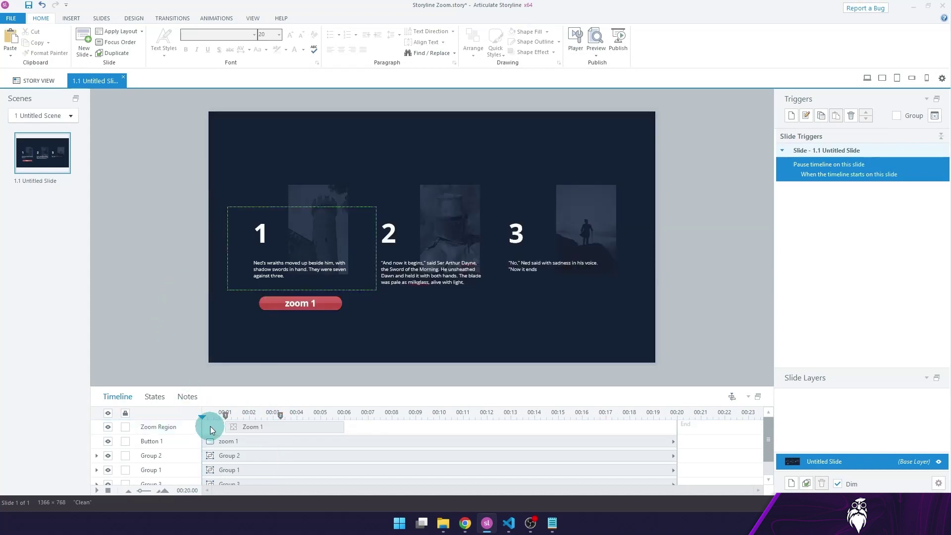
left_click(326, 299)
Give Button 1 a trigger that jumps to Cue point #1 and plays the timeline
left_click(792, 119)
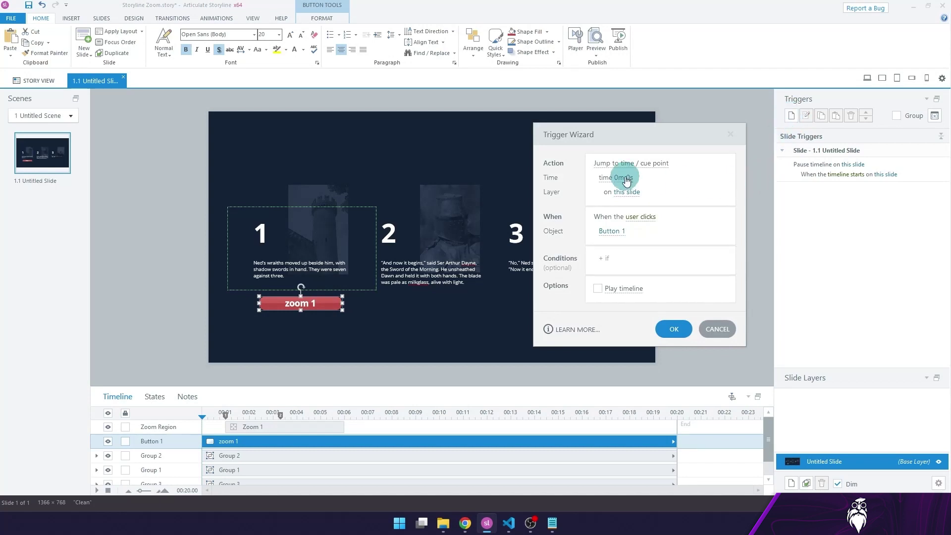
left_click(605, 179)
left_click(617, 217)
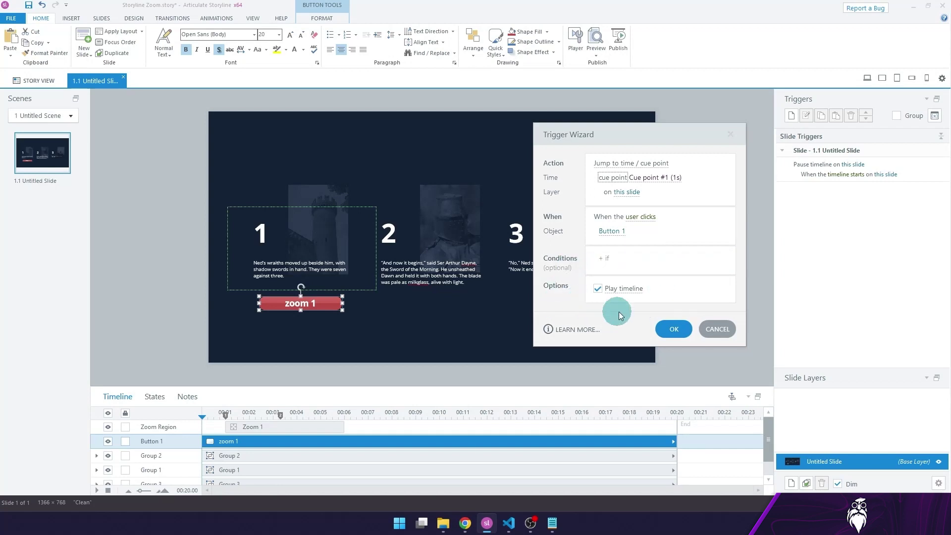
left_click(679, 330)
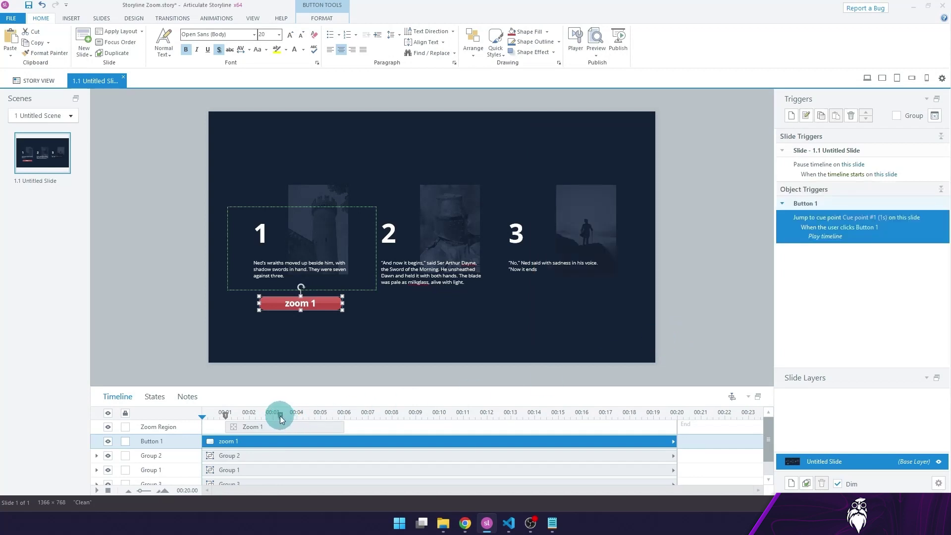
Add a slide trigger that pauses the timeline when it reaches Cue point #2 (3.31s)
left_click(791, 116)
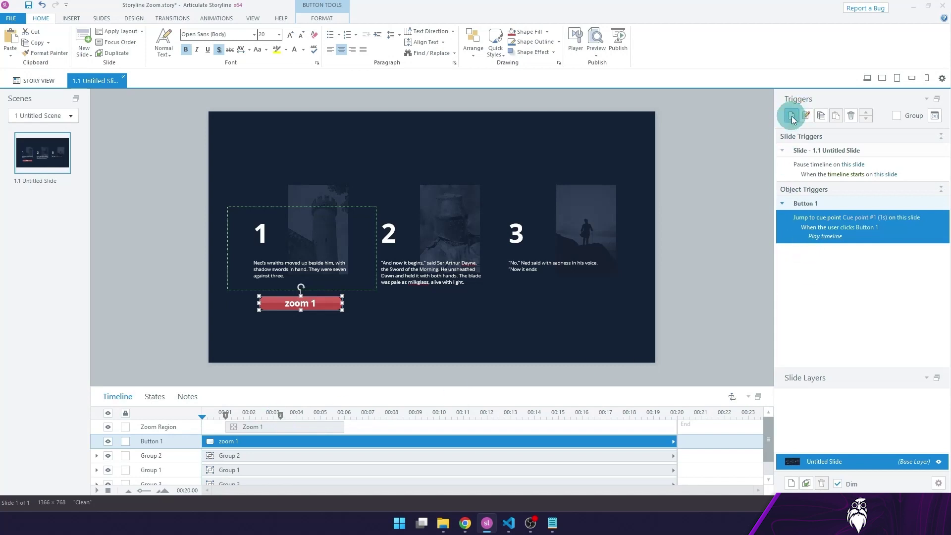
left_click(655, 166)
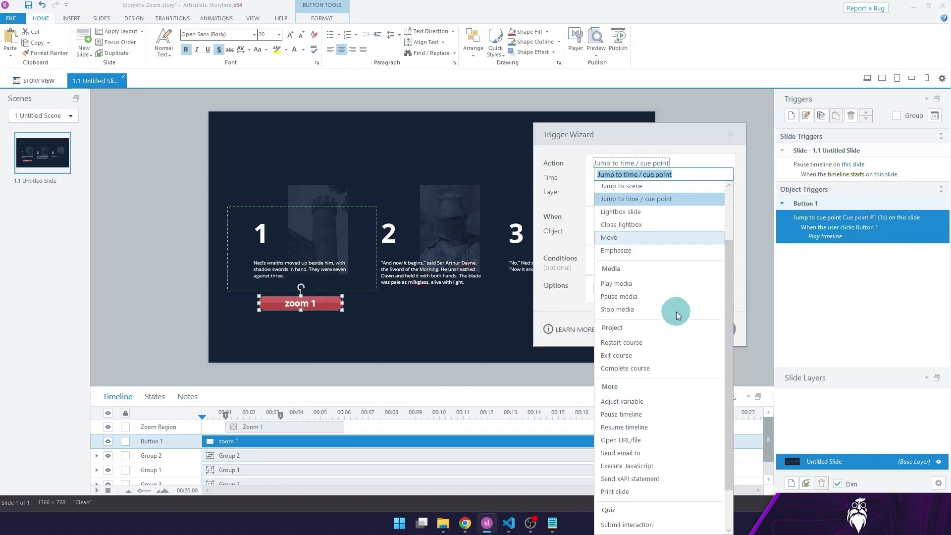
left_click(588, 257)
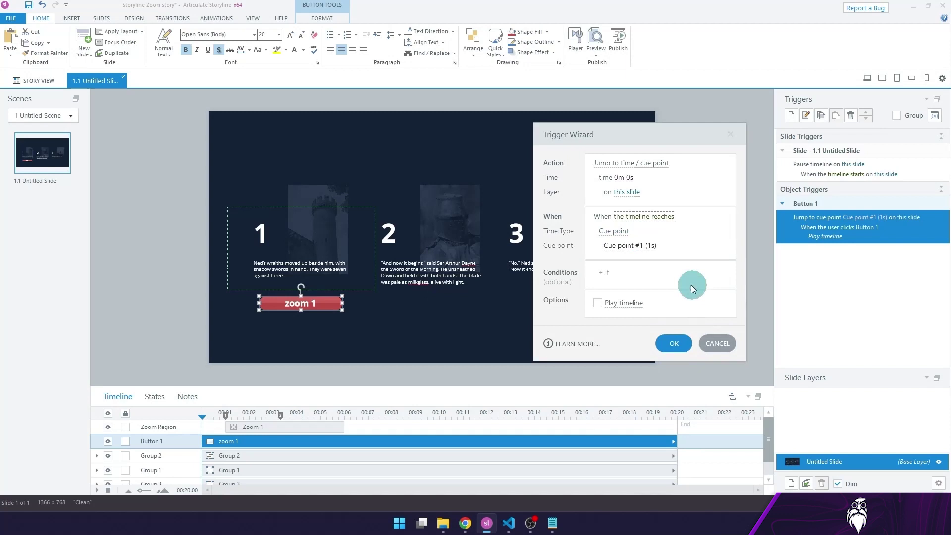
left_click(625, 245)
left_click(639, 287)
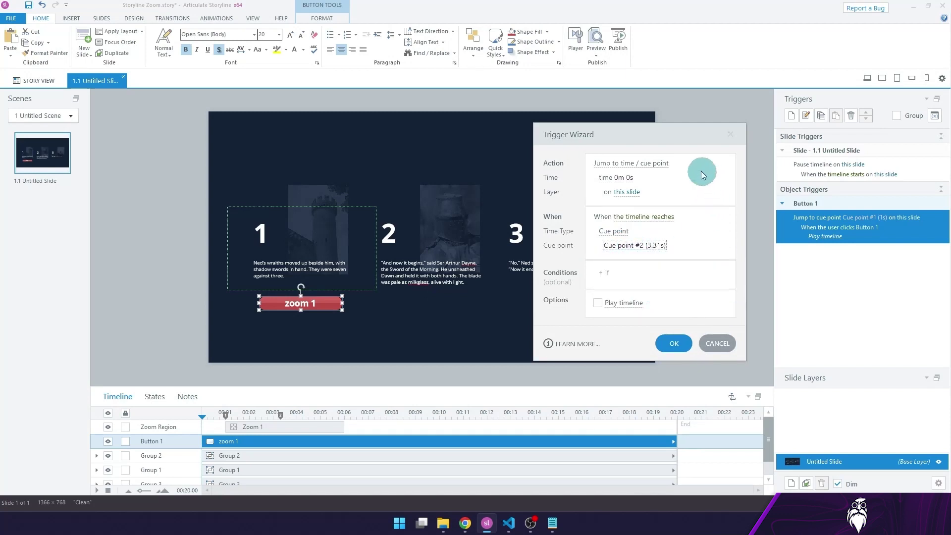
left_click(701, 173)
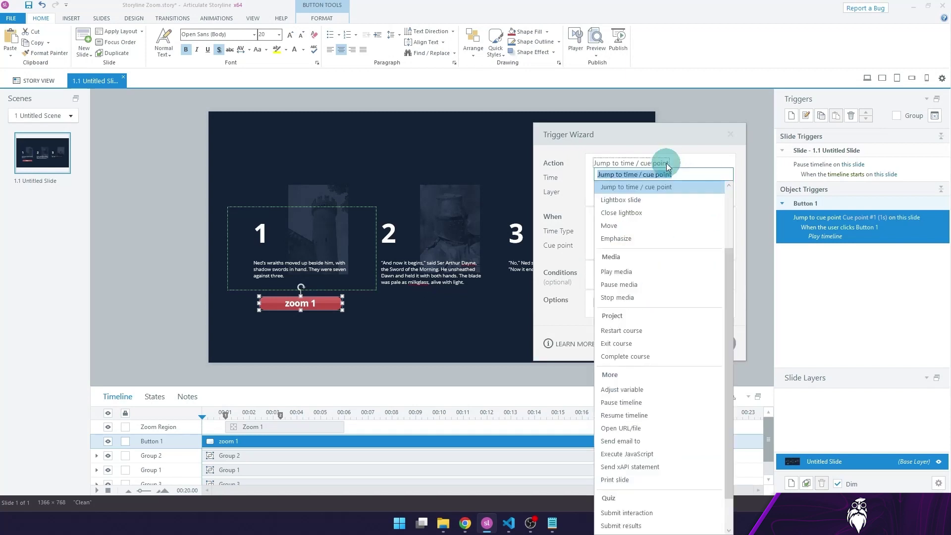
left_click(642, 403)
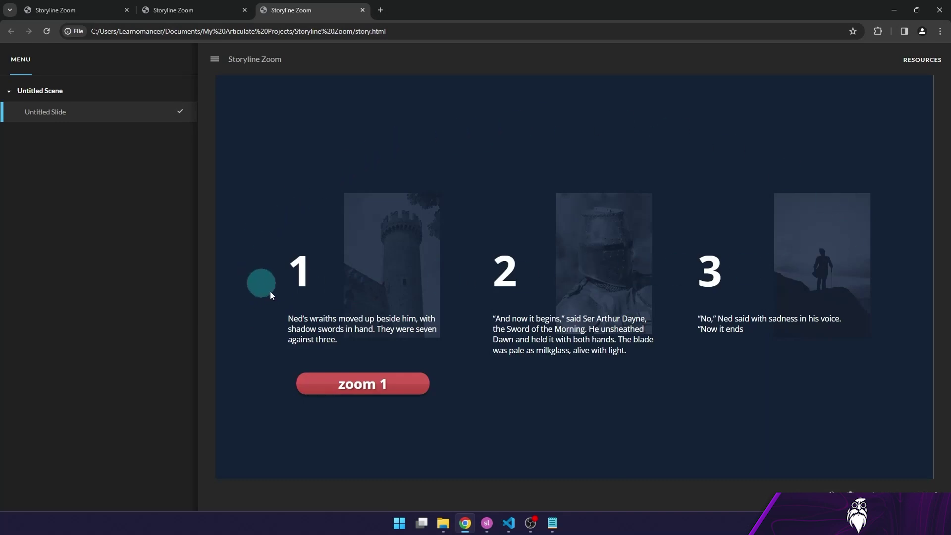
Test zoom 1 on panel 1 in Chrome, then close Storyline's Publish Successful dialog
left_click(402, 391)
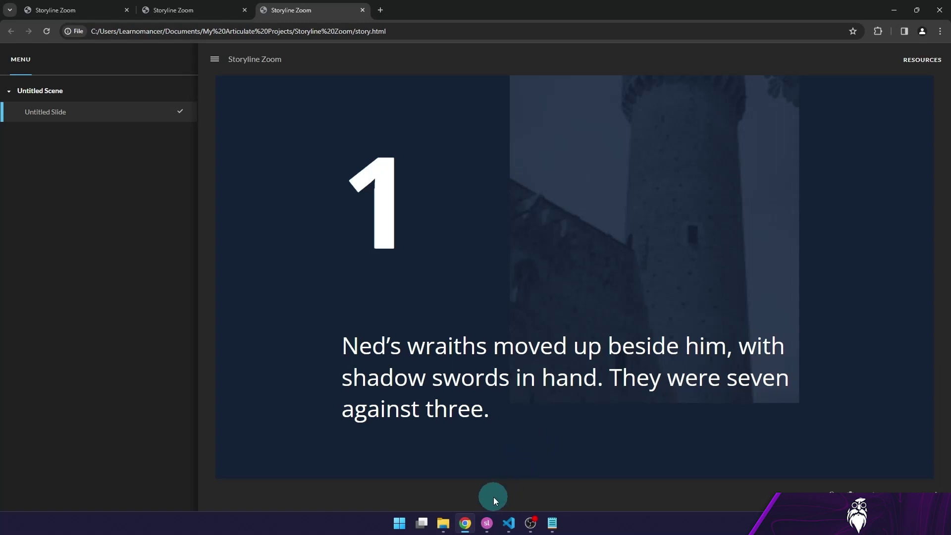
left_click(487, 524)
left_click(559, 341)
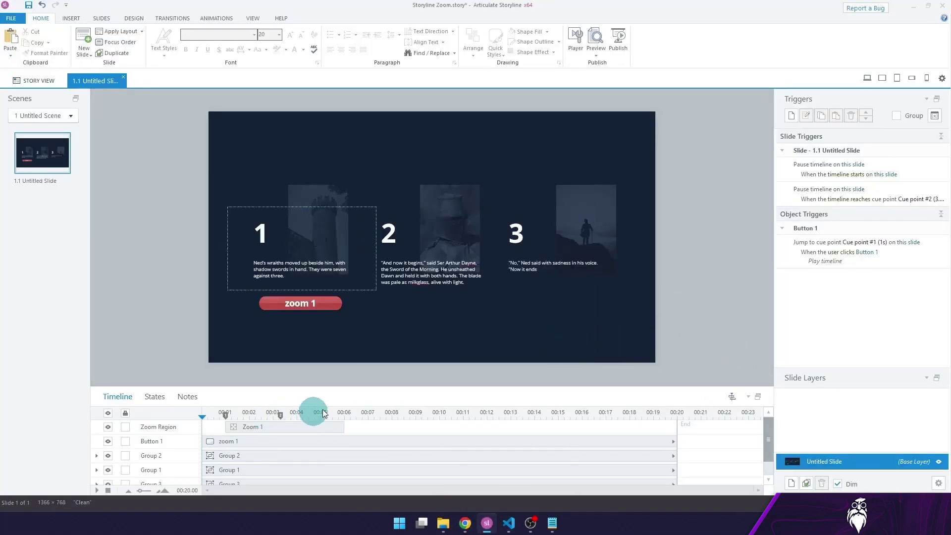
Duplicate the zoom 1 button just below it and label the copy 'reset'
left_click(332, 297)
left_click_drag(331, 300, 325, 325)
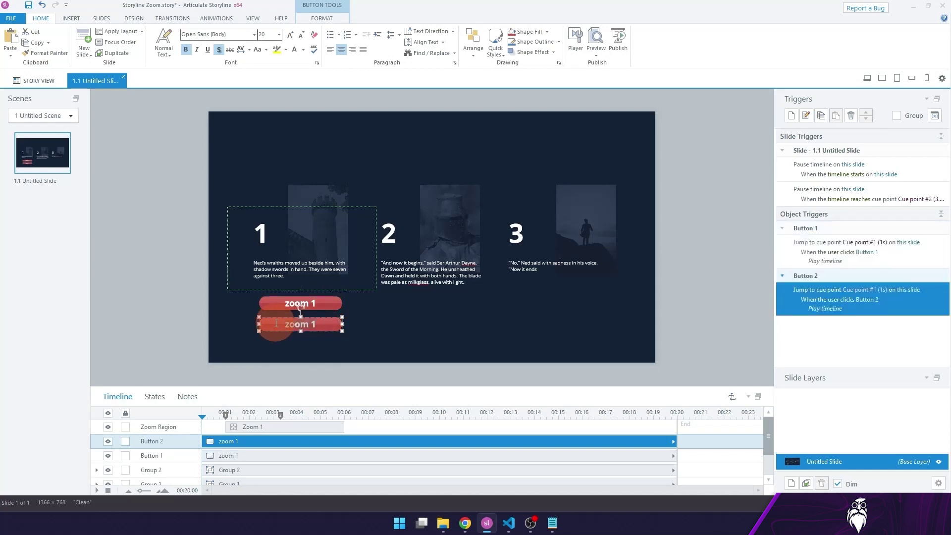
type("reset")
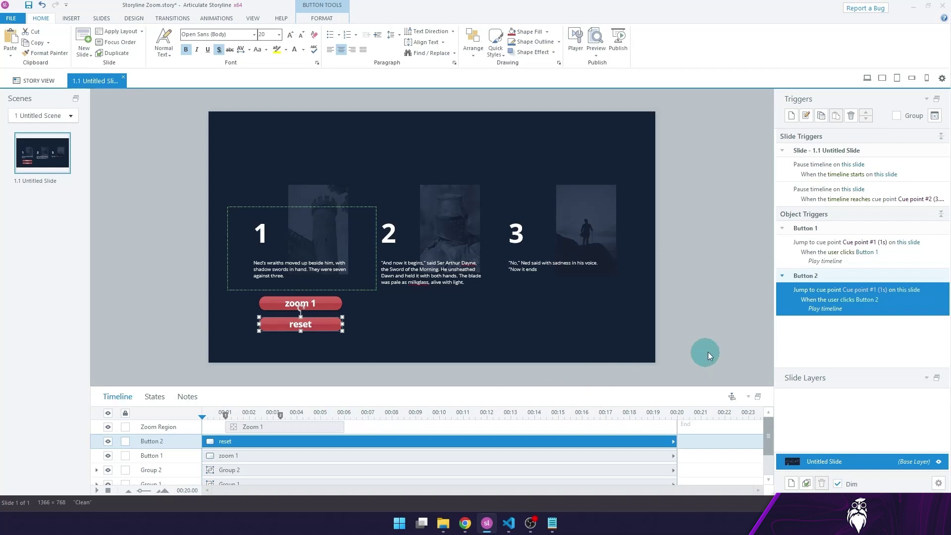
Add a cue point near 00:06, have reset jump to Cue point #3 (5.71s), then preview in the browser
right_click(338, 415)
left_click(834, 346)
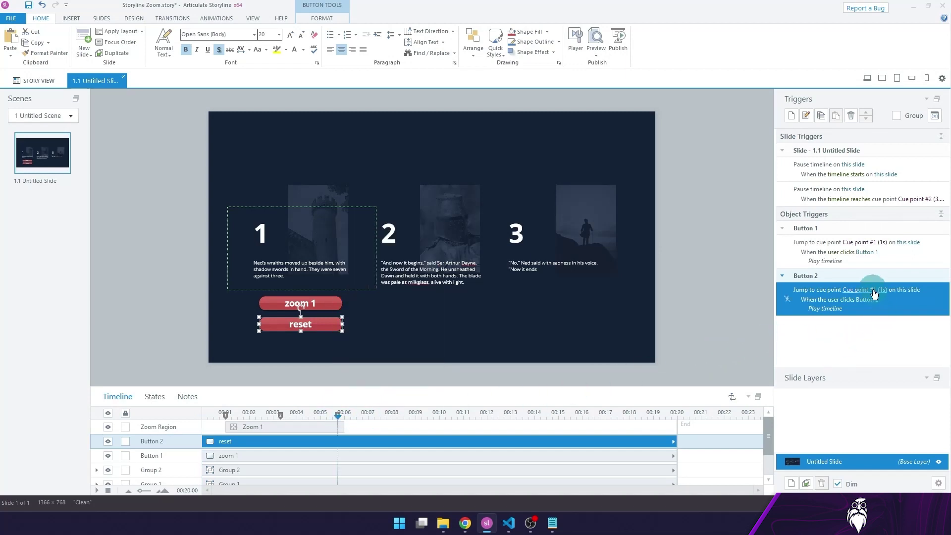
left_click(872, 291)
left_click(873, 339)
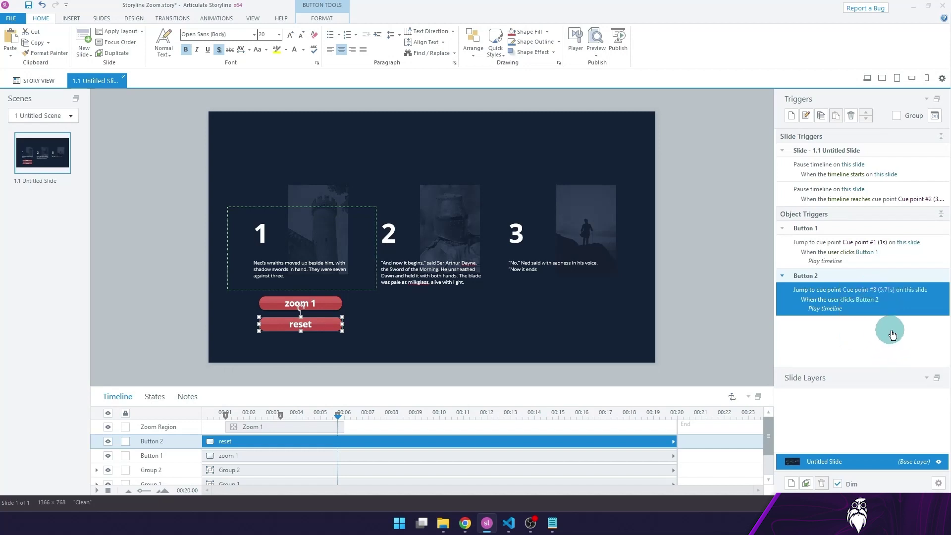
left_click(328, 319)
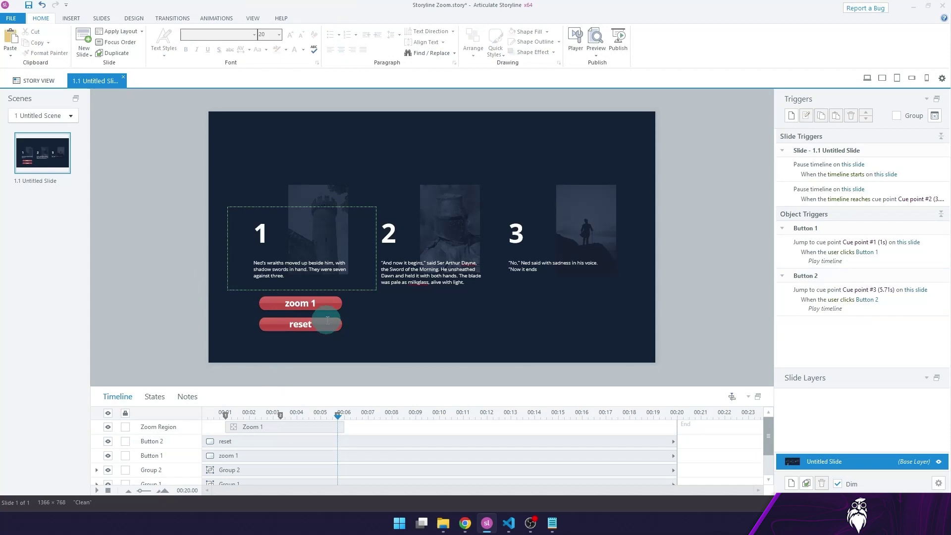
left_click(466, 526)
left_click(487, 523)
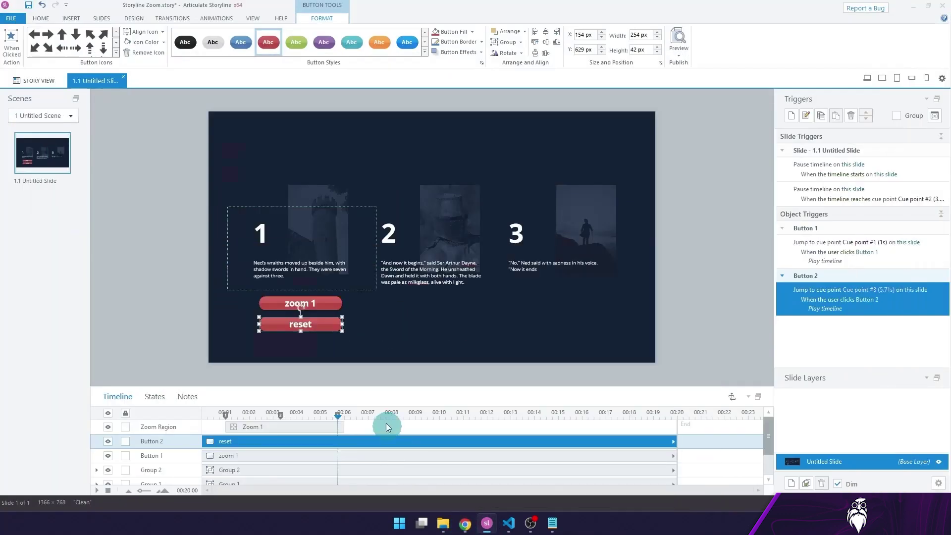
Reload the published story, test zooming into panel 1, then move the reset button onto panel 1
left_click(465, 523)
left_click(47, 32)
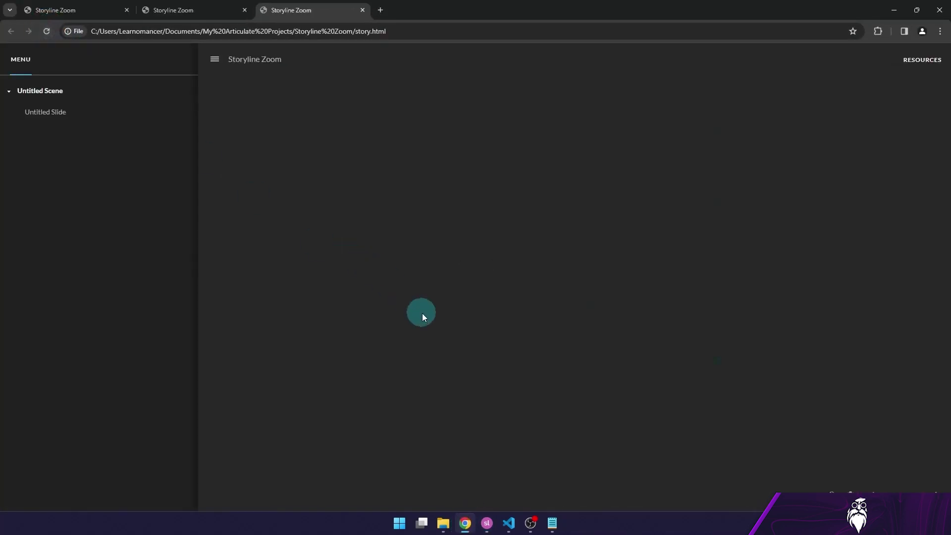
left_click(404, 394)
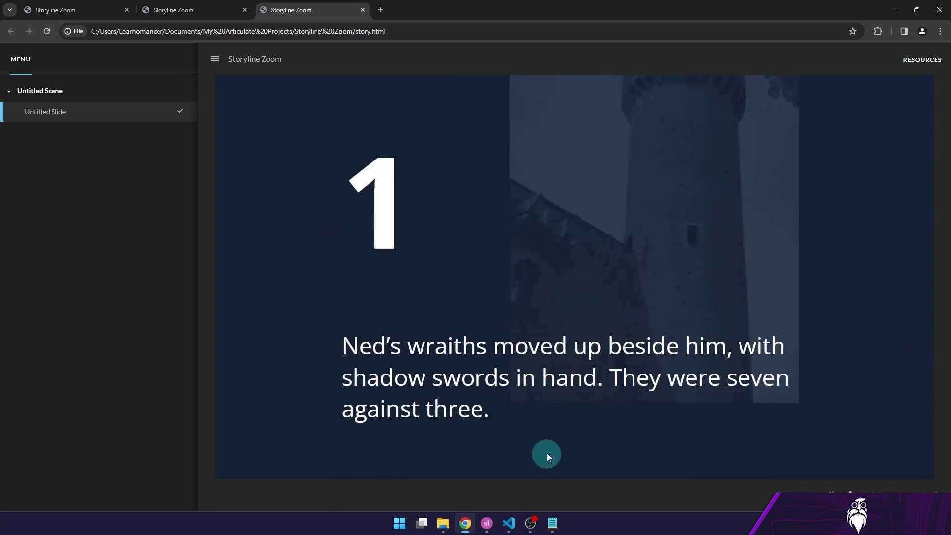
left_click(487, 523)
left_click_drag(342, 324, 345, 219)
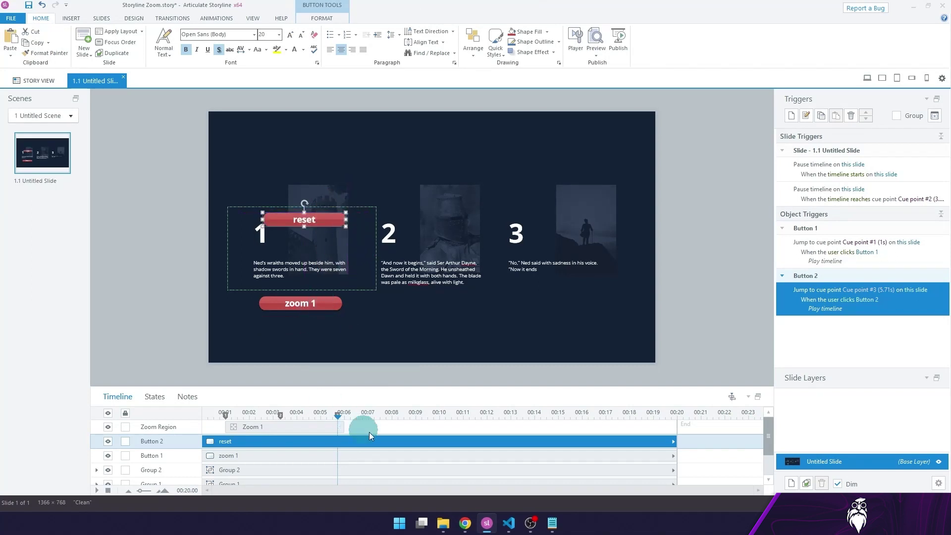
Shift the reset button's timeline bar to start about one second in, then republish
left_click_drag(546, 441, 320, 440)
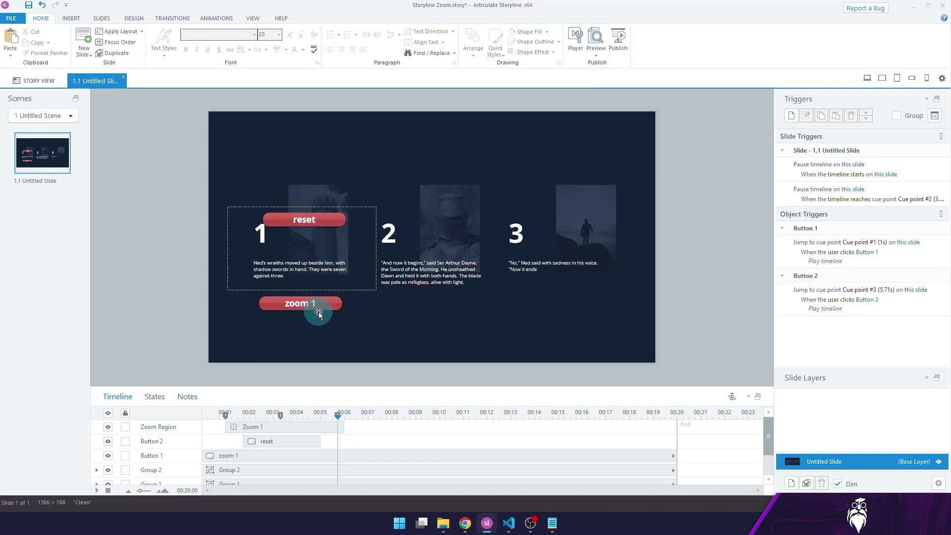
left_click(619, 46)
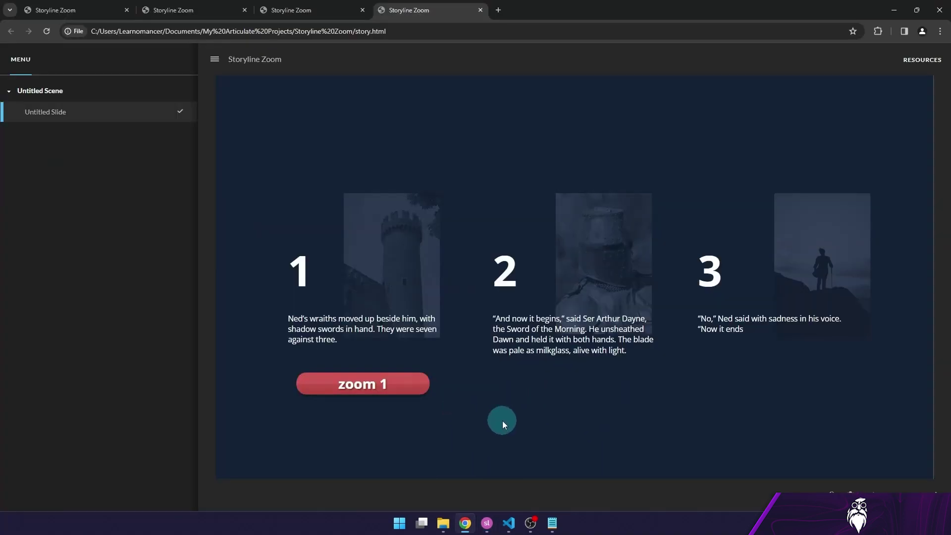
Use zoom 1 in the published story to check the panel 1 zoom shows the reset button
left_click(421, 389)
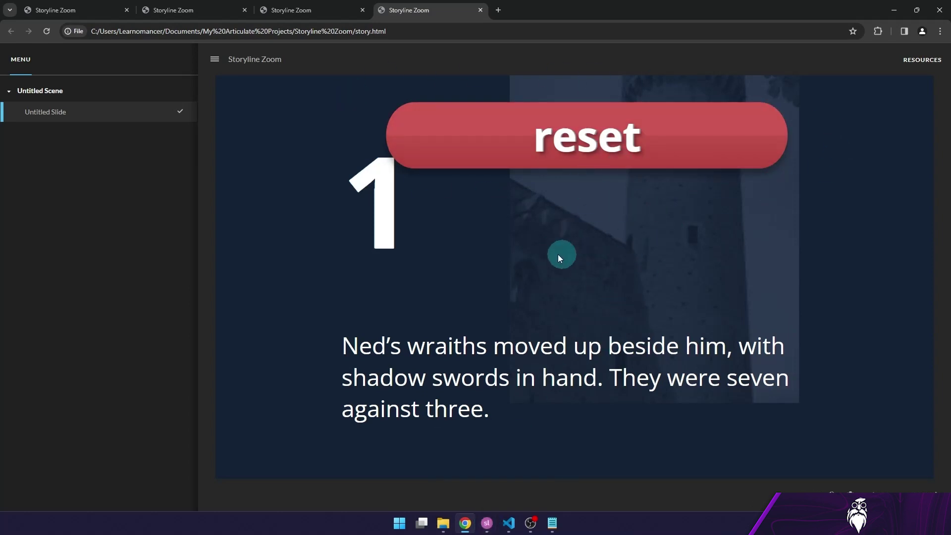
Move the reset button onto the top-right edge of panel 1
left_click(487, 523)
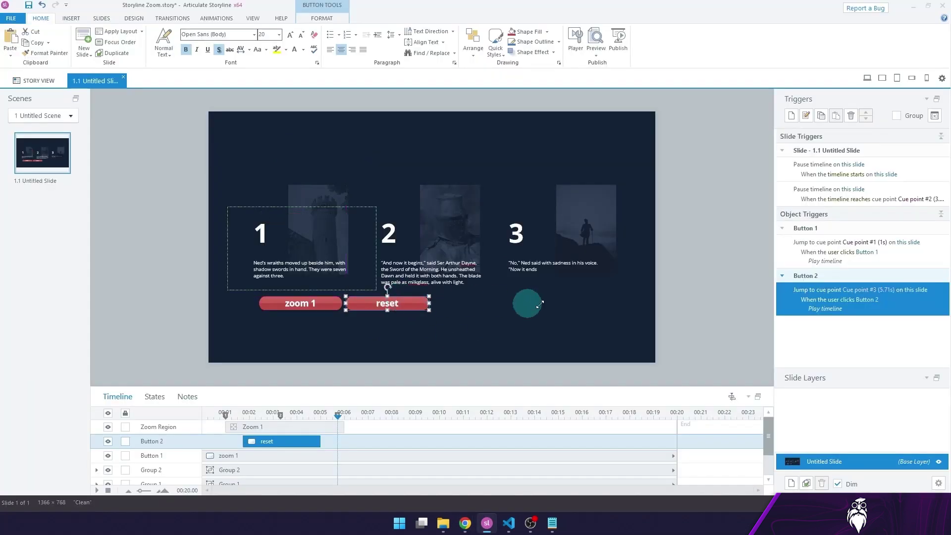
left_click(740, 292)
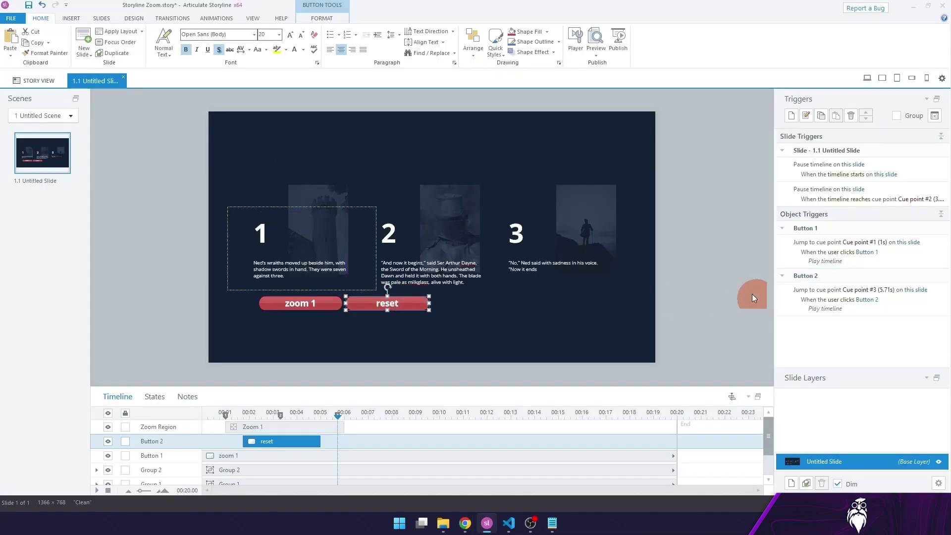
left_click(414, 297)
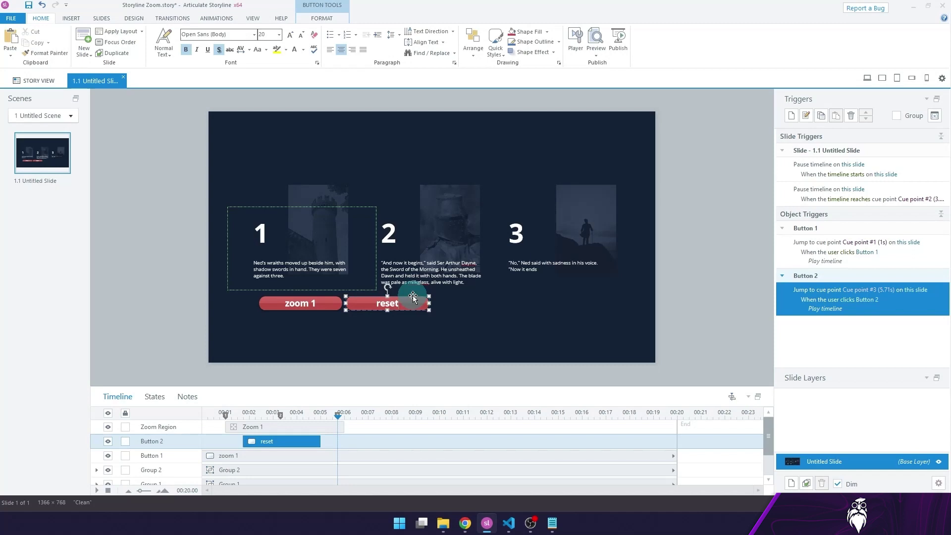
left_click_drag(413, 296, 300, 219)
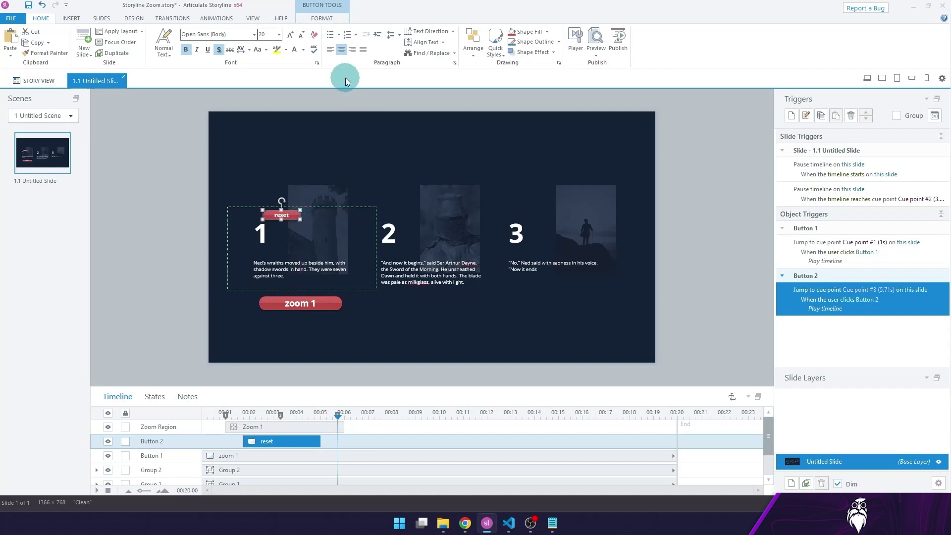
left_click(138, 172)
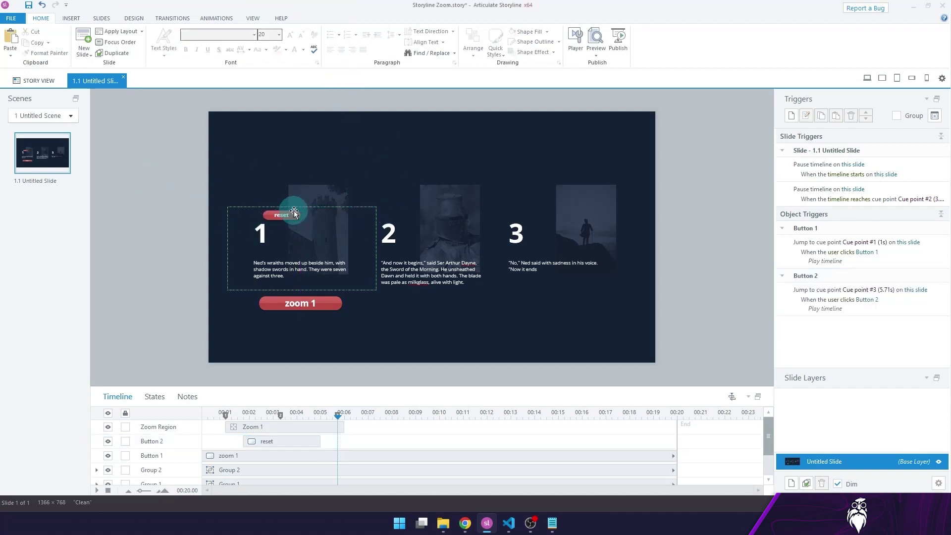
left_click_drag(295, 212, 357, 223)
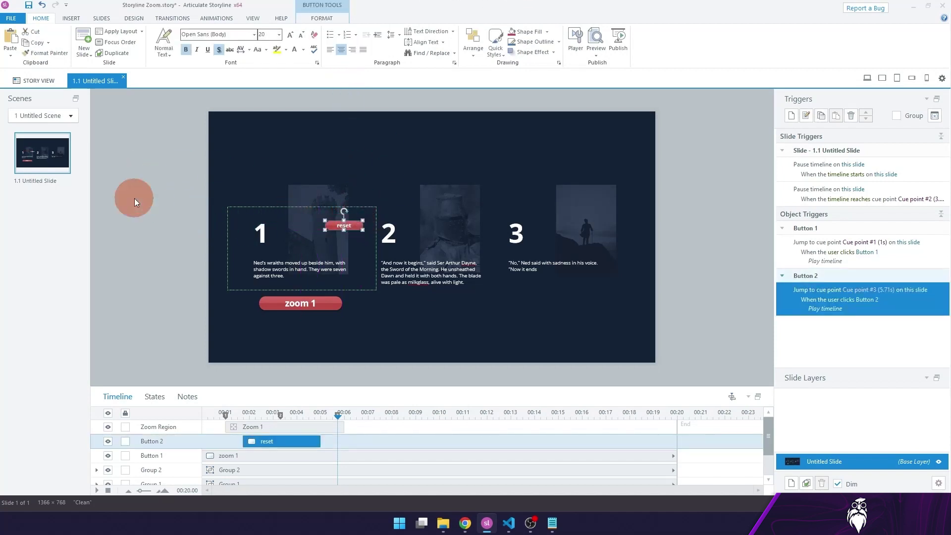
left_click(135, 198)
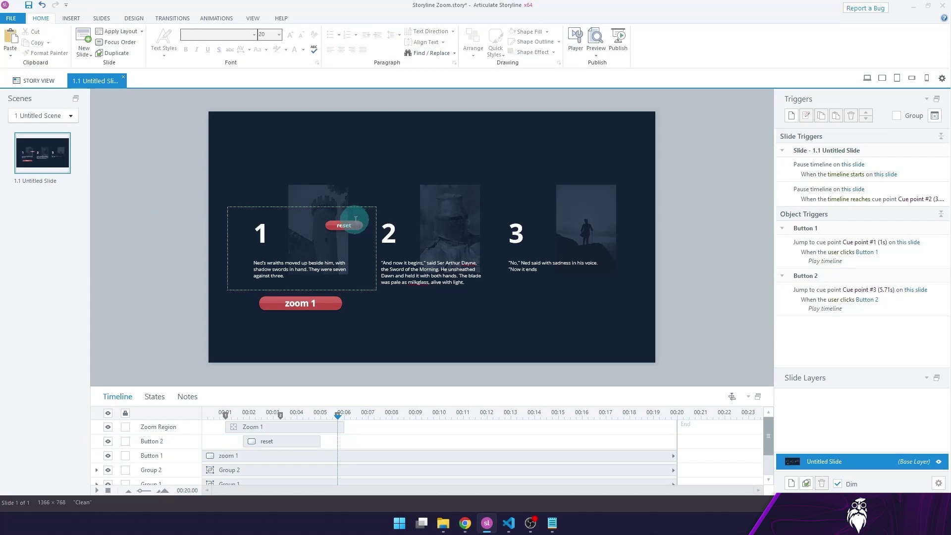
mouse_move(355, 224)
left_mouse_down()
mouse_move(309, 213)
mouse_move(357, 219)
mouse_move(363, 208)
left_mouse_up()
left_click(704, 171)
Resize the reset button to about 83 by 21
left_click(357, 214)
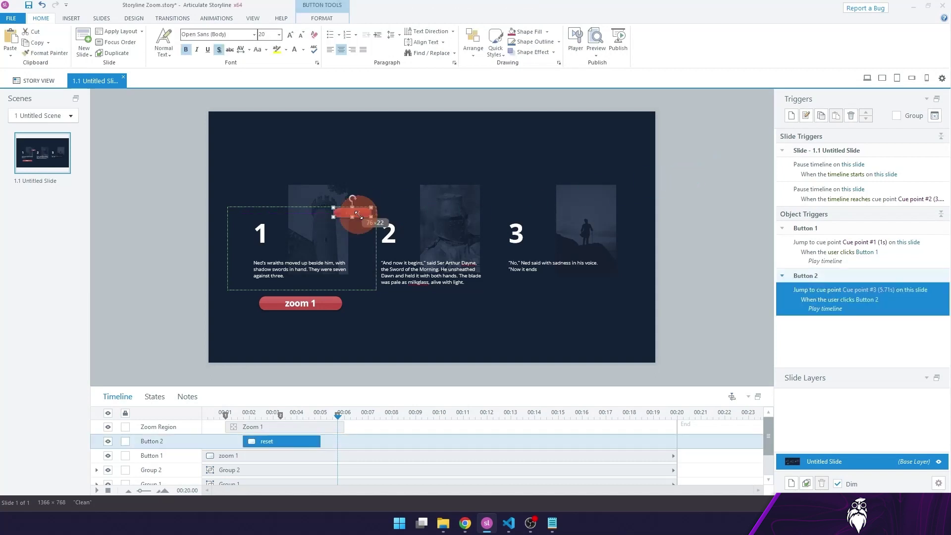
scroll(354, 214, "up", 2)
left_click_drag(354, 214, 431, 234)
left_click(488, 177)
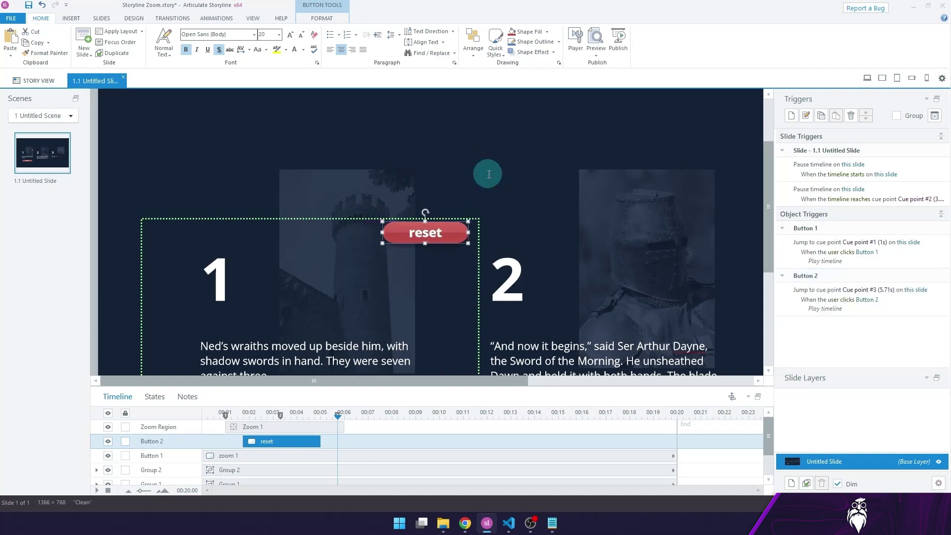
scroll(488, 174, "down", 2)
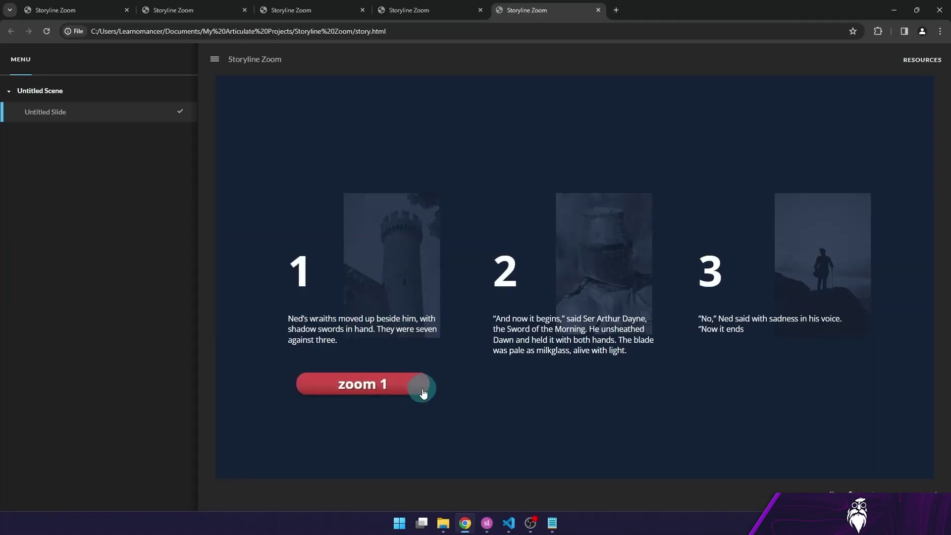
Test zoom 1 and reset repeatedly, zooming into panel 1 and back out to all three panels
left_click(423, 392)
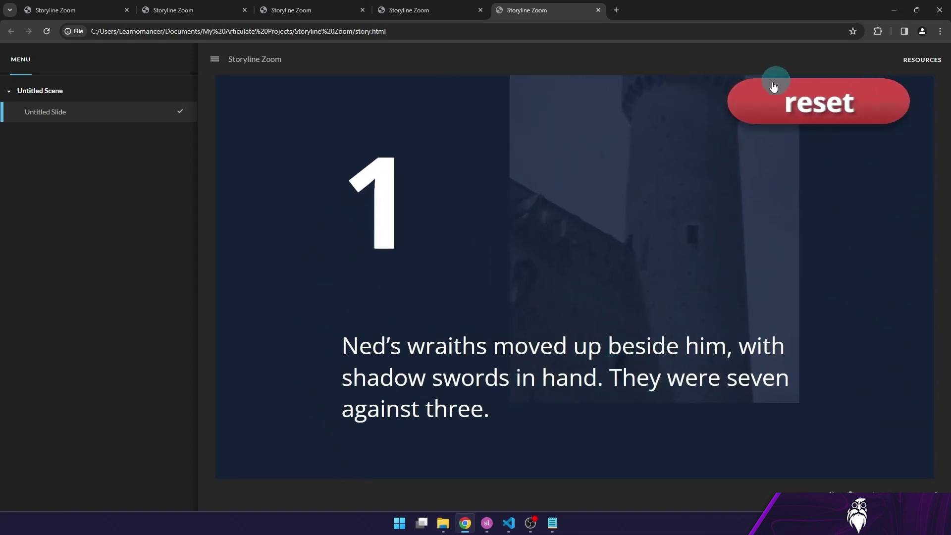
left_click(48, 32)
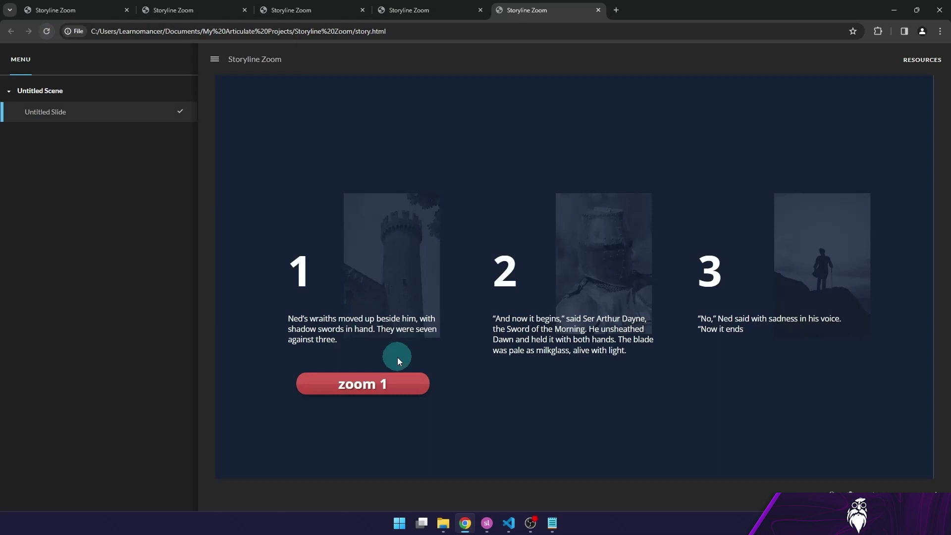
left_click(305, 389)
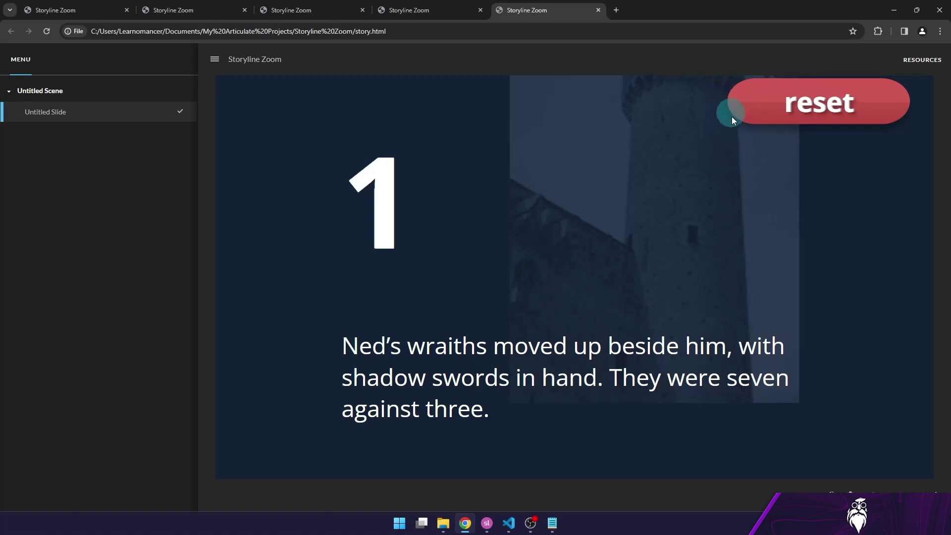
left_click(818, 99)
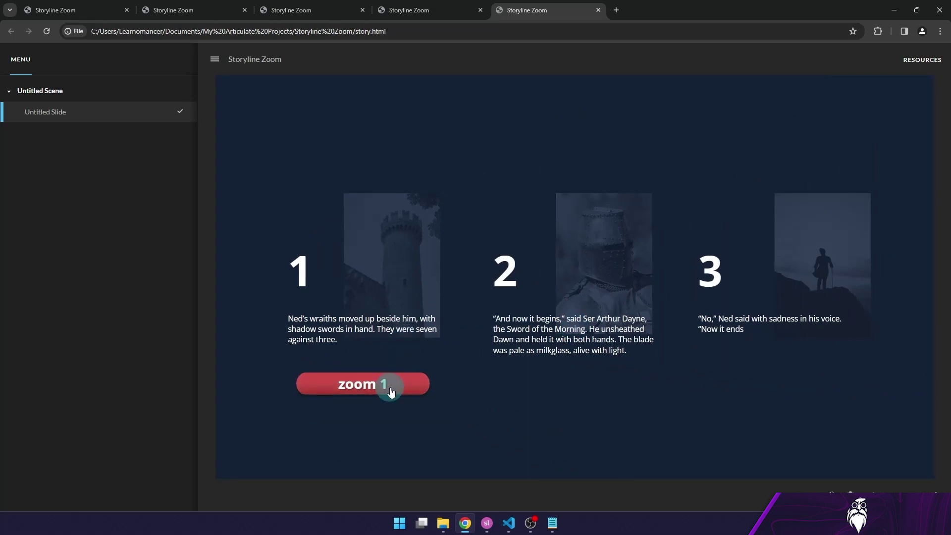
left_click(389, 386)
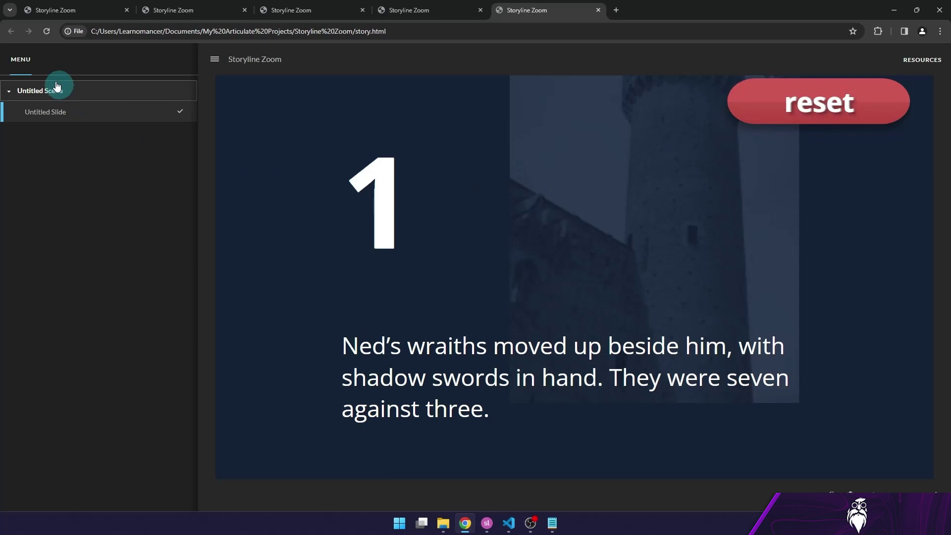
left_click(42, 31)
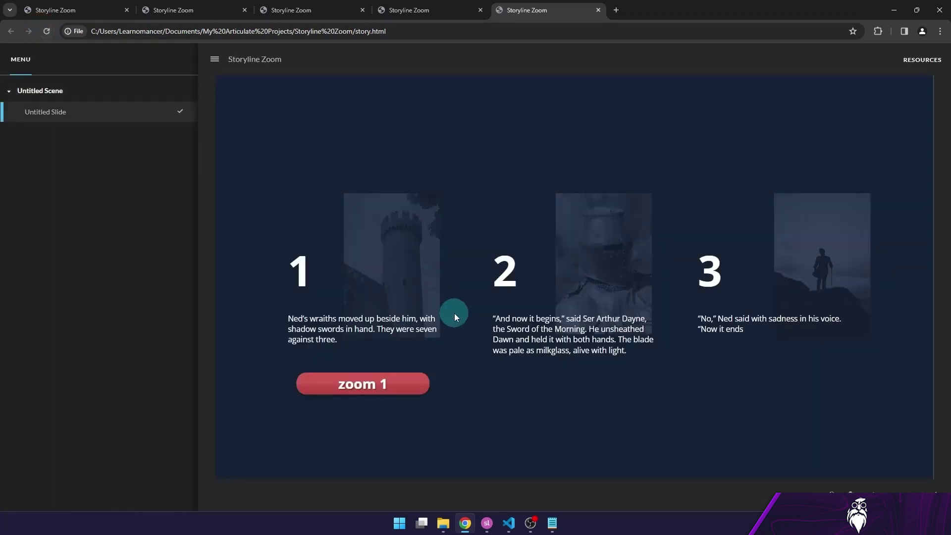
left_click(493, 525)
Delete the Zoom 1 zoom region, all timeline cue points and the reset button
left_click(557, 338)
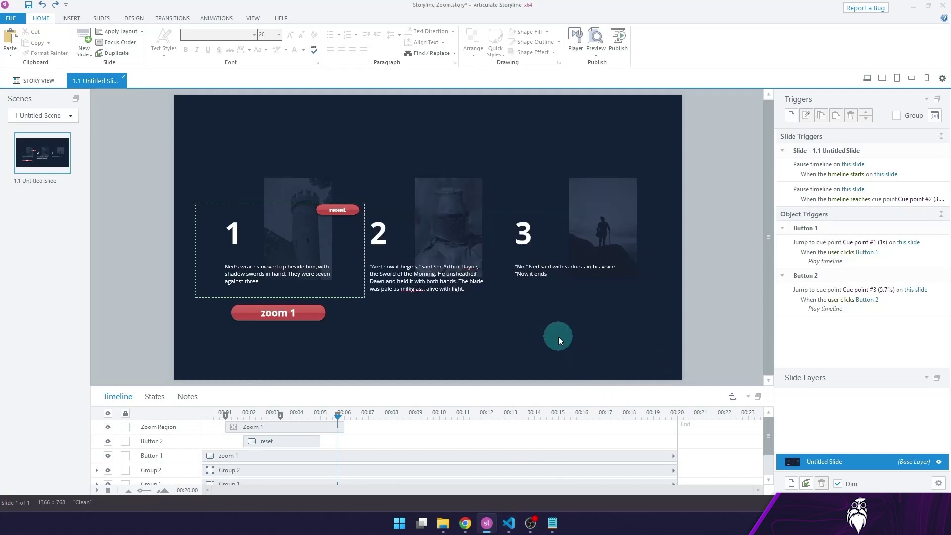
left_click(295, 427)
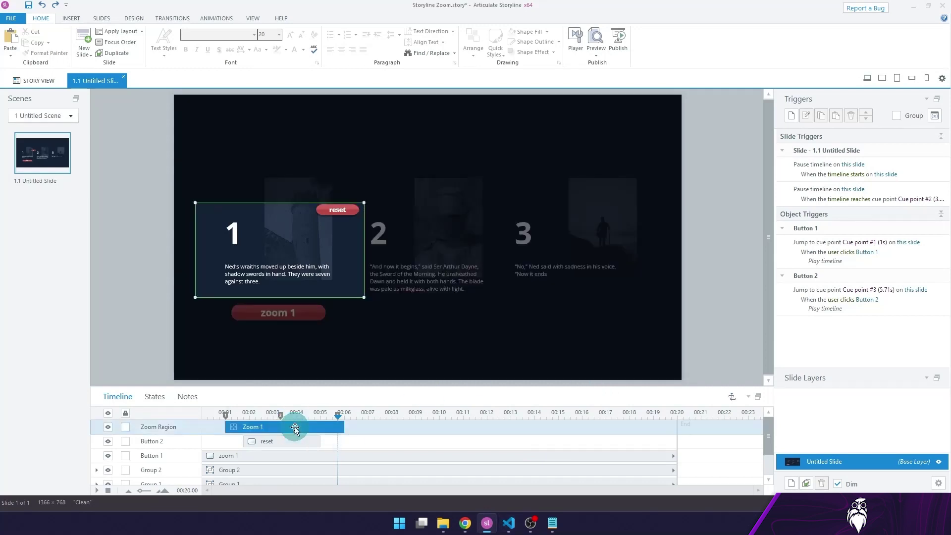
key("Delete")
left_click(292, 428)
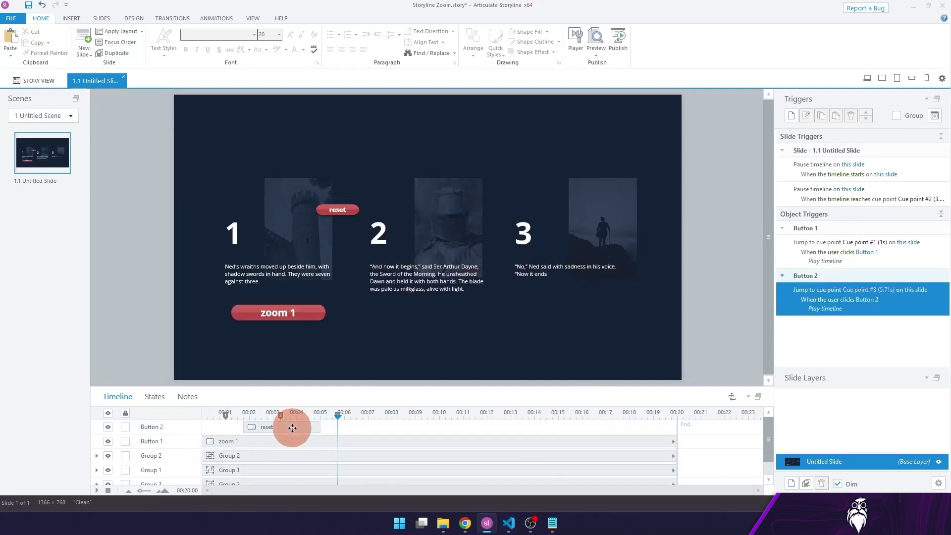
right_click(301, 414)
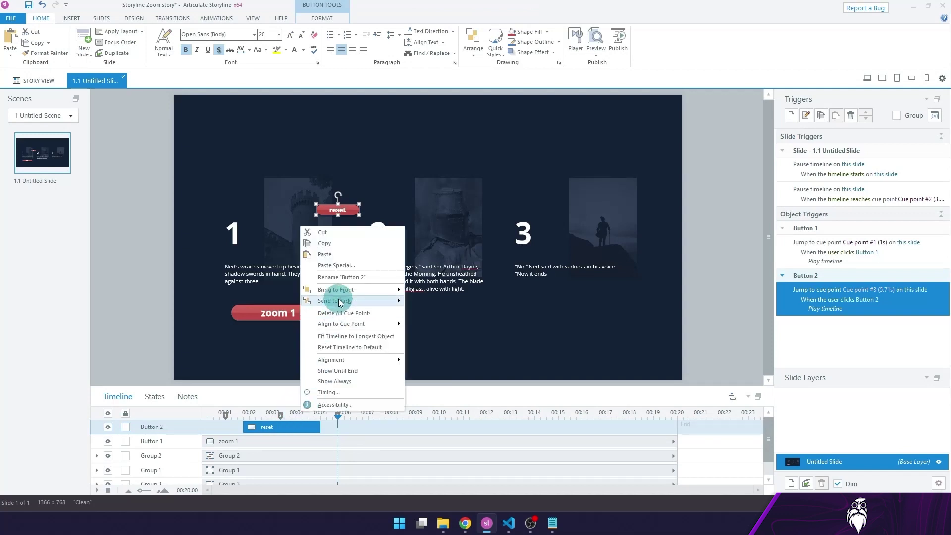
left_click(359, 330)
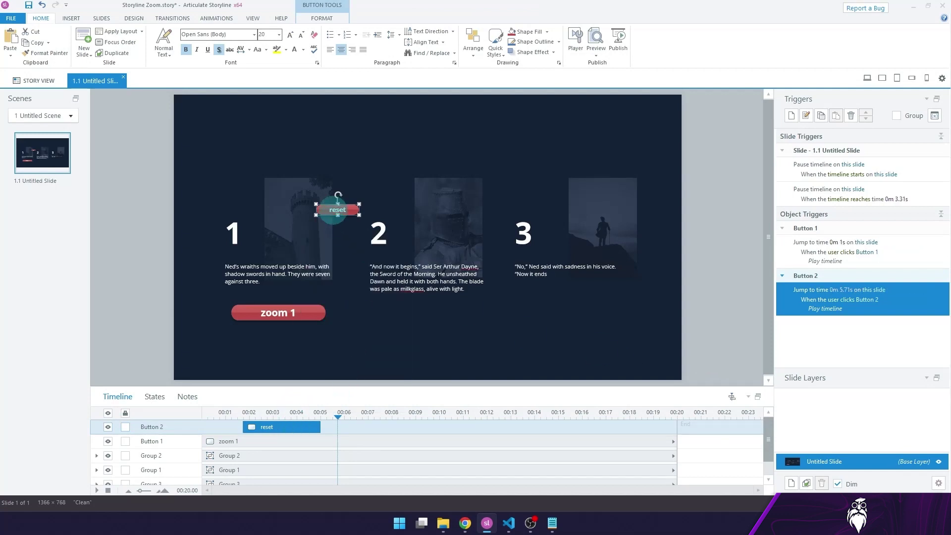
key("Delete")
Collapse the slide triggers and copy the zoom 1 button beside itself
left_click(922, 259)
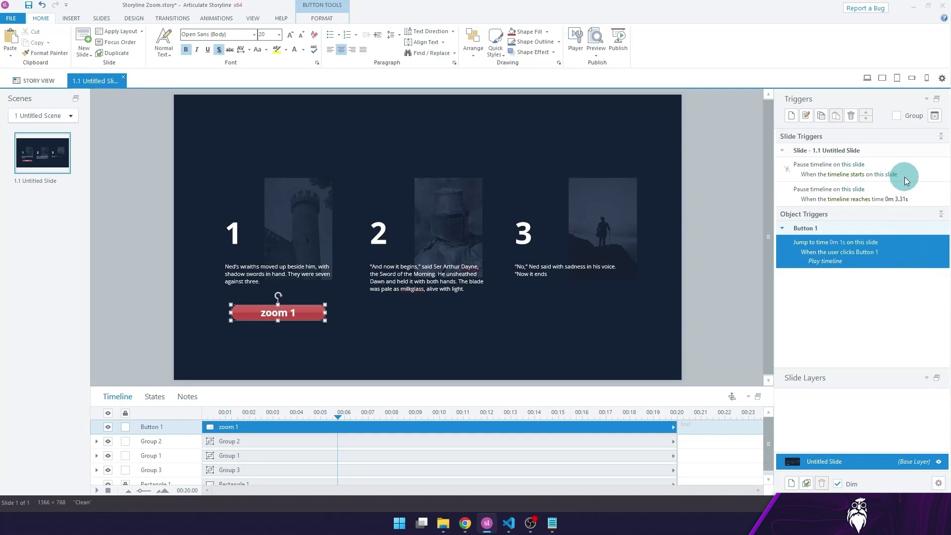
left_click(908, 152)
left_click_drag(288, 312, 474, 341, "ctrl")
Label the copied button 'reset' beside zoom 1
type("reset")
left_click(275, 311, "shift")
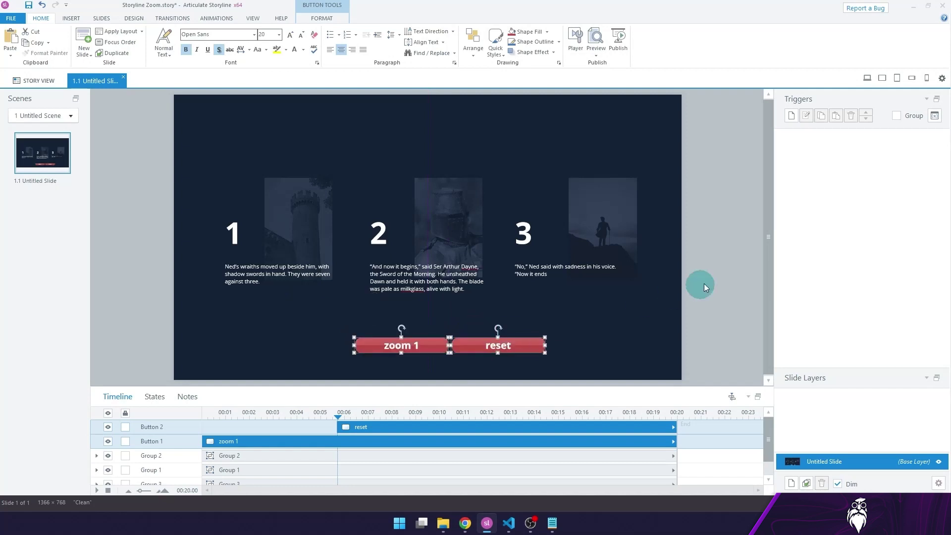
left_click(700, 282)
Draw a wide rectangle across both buttons and place it behind them in the timeline
left_click(74, 19)
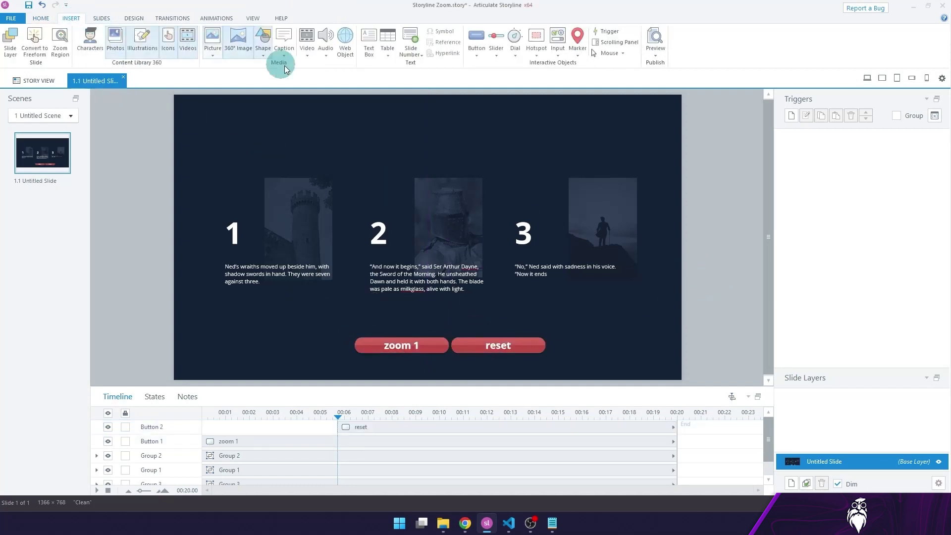
left_click(262, 44)
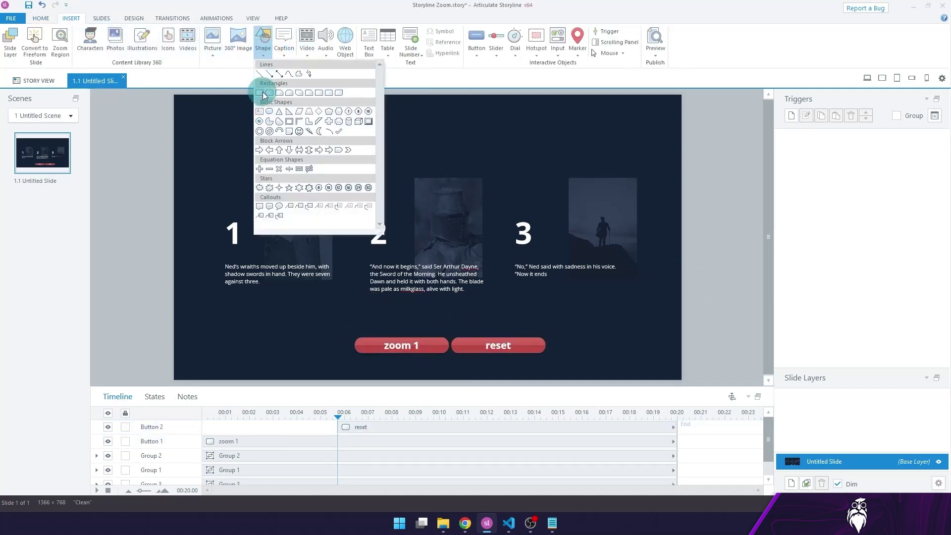
left_click(263, 94)
left_click_drag(338, 330, 560, 359)
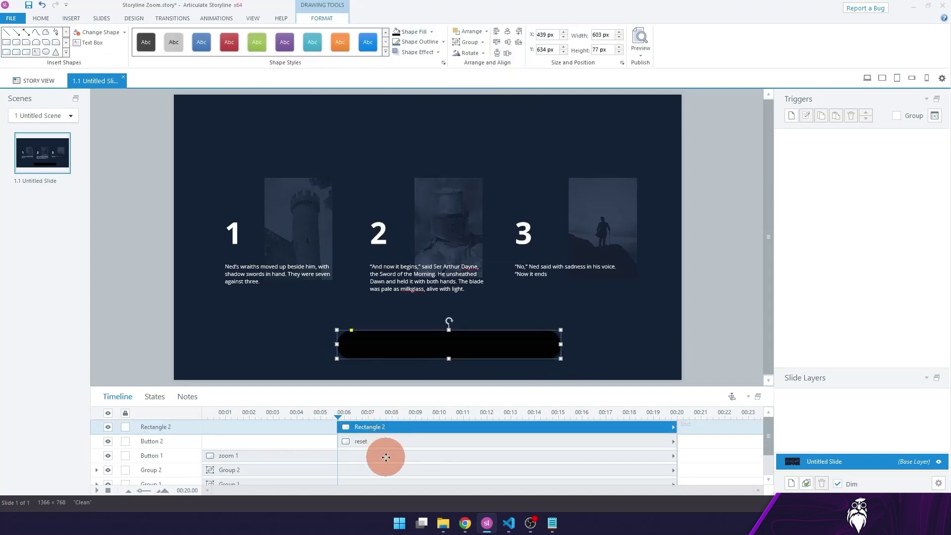
mouse_move(386, 456)
left_mouse_down()
mouse_move(382, 430)
mouse_move(372, 453)
left_mouse_up()
left_click(722, 303)
left_click(359, 417)
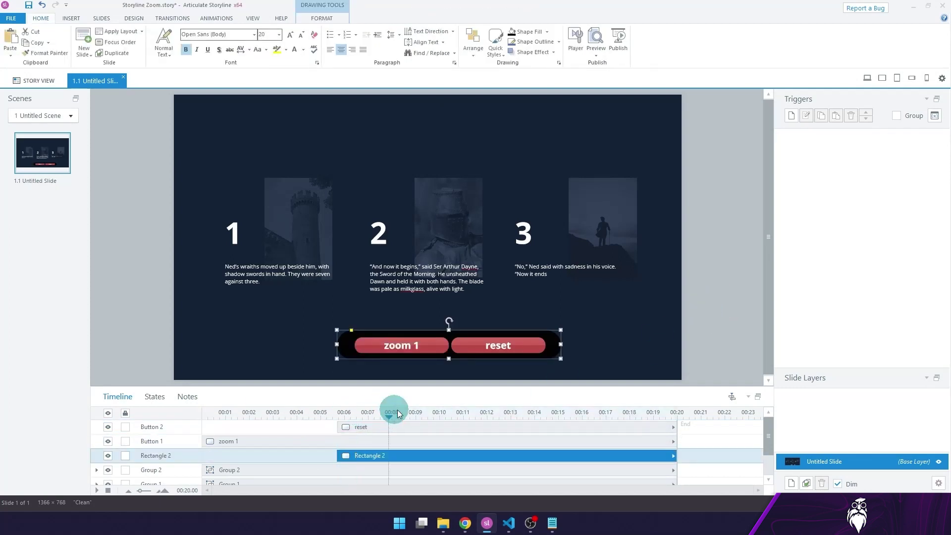
Make the reset button and rectangle appear from 00:00, and check the rectangle's fill options
mouse_move(212, 412)
left_mouse_down()
mouse_move(186, 420)
mouse_move(215, 414)
mouse_move(202, 421)
left_mouse_up()
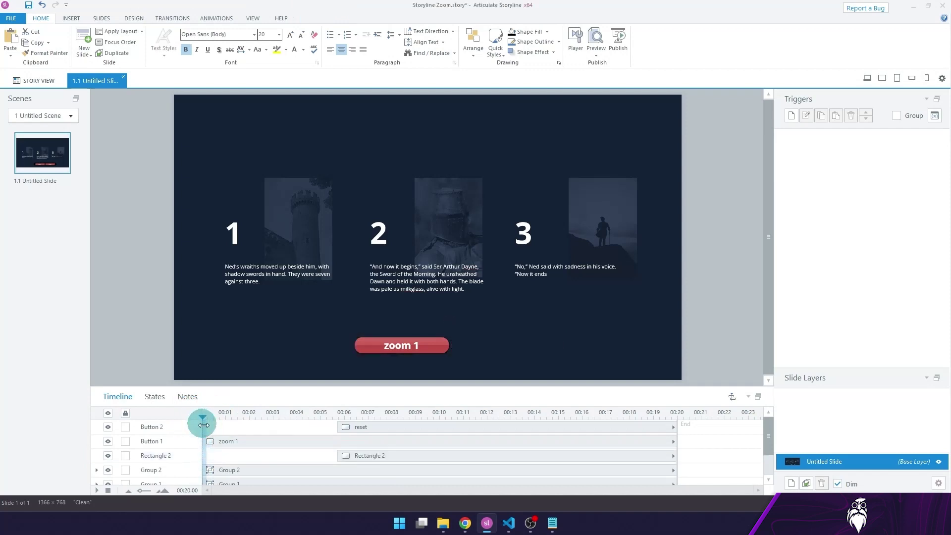
left_click(212, 424)
left_click_drag(365, 429, 244, 424)
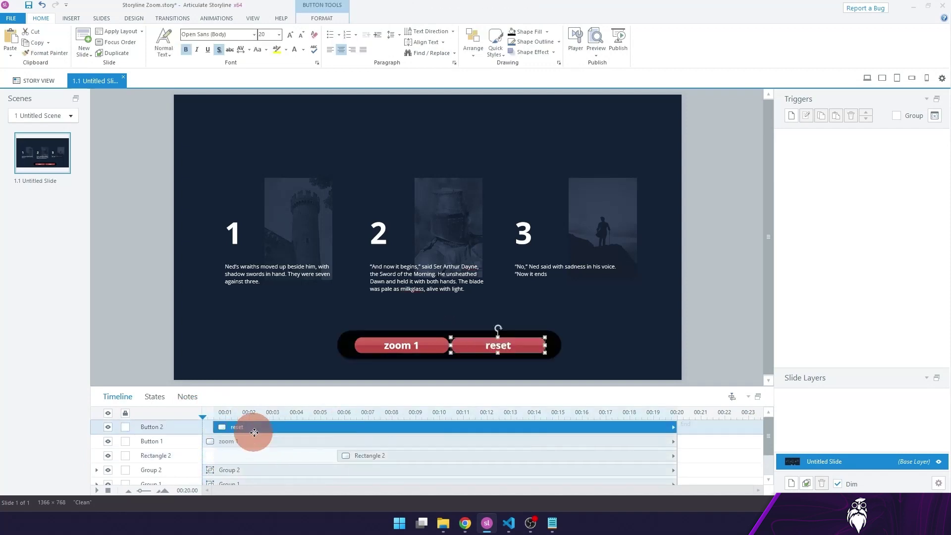
left_click_drag(361, 455, 235, 453)
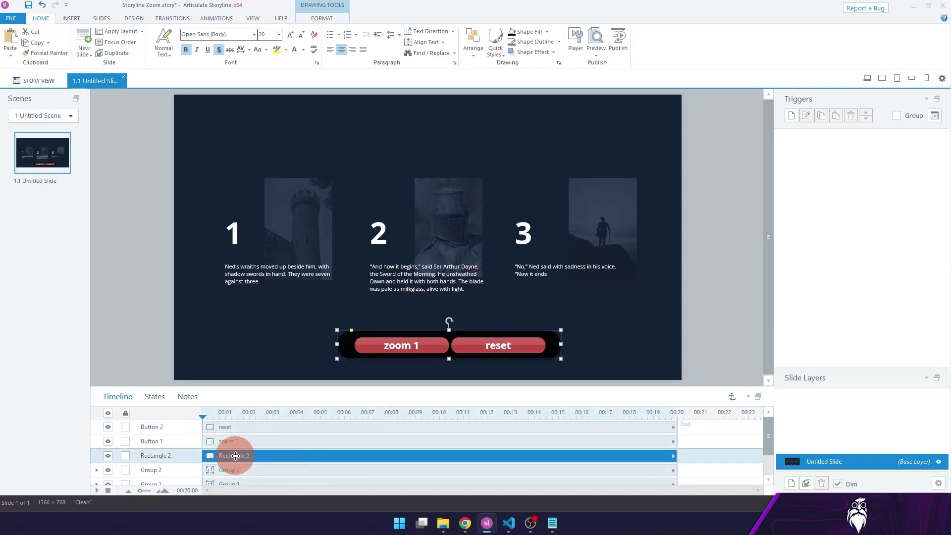
left_click(322, 19)
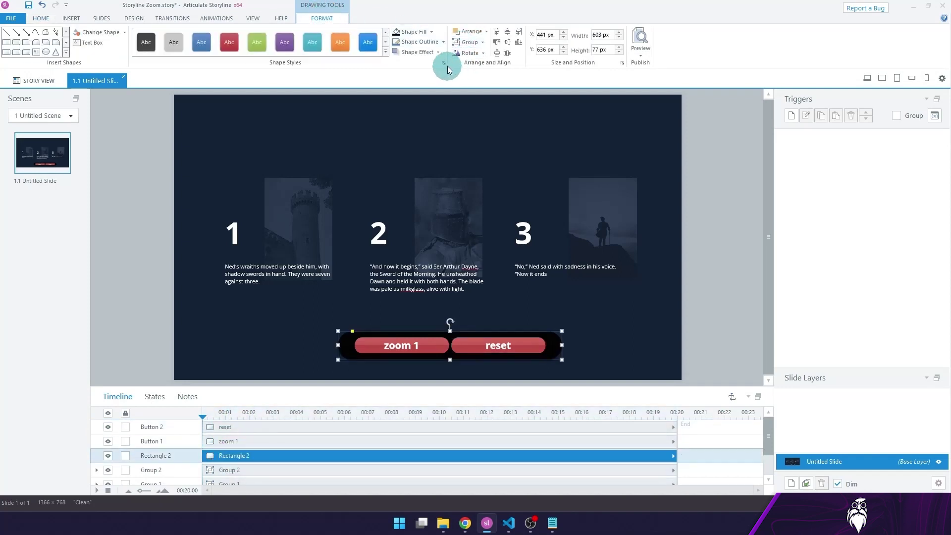
left_click(430, 32)
left_click(428, 337)
left_click(429, 338)
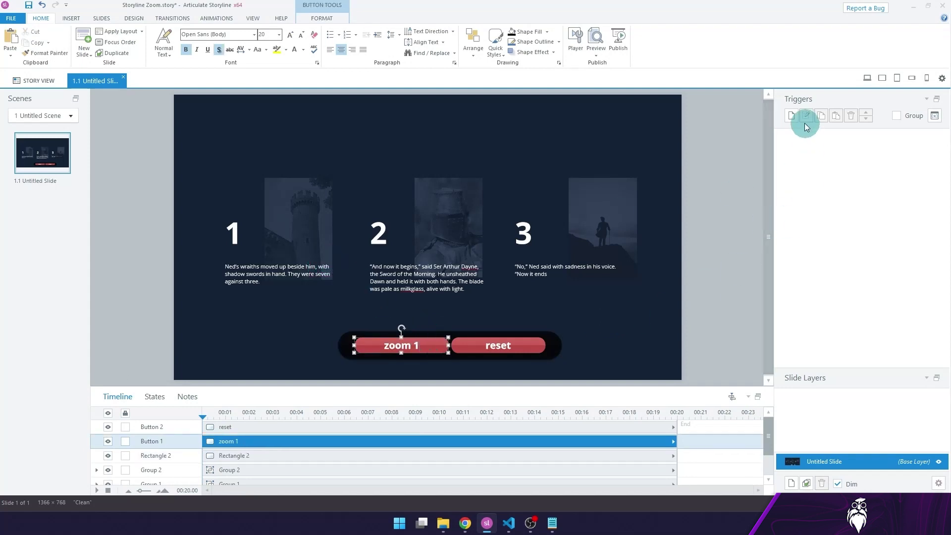
Add an Execute JavaScript trigger to the zoom 1 button
left_click(792, 116)
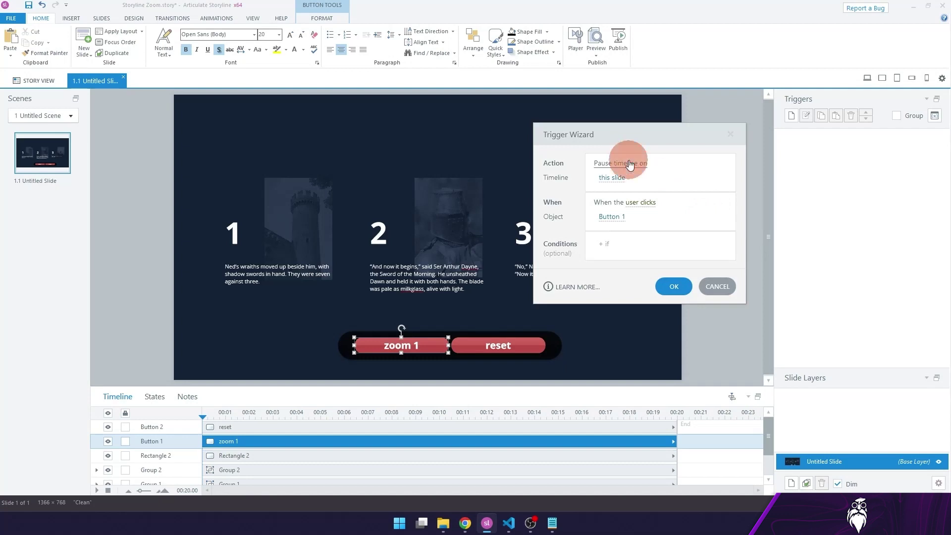
left_click(637, 161)
scroll(649, 344, "down", 2)
left_click(651, 441)
left_click(671, 285)
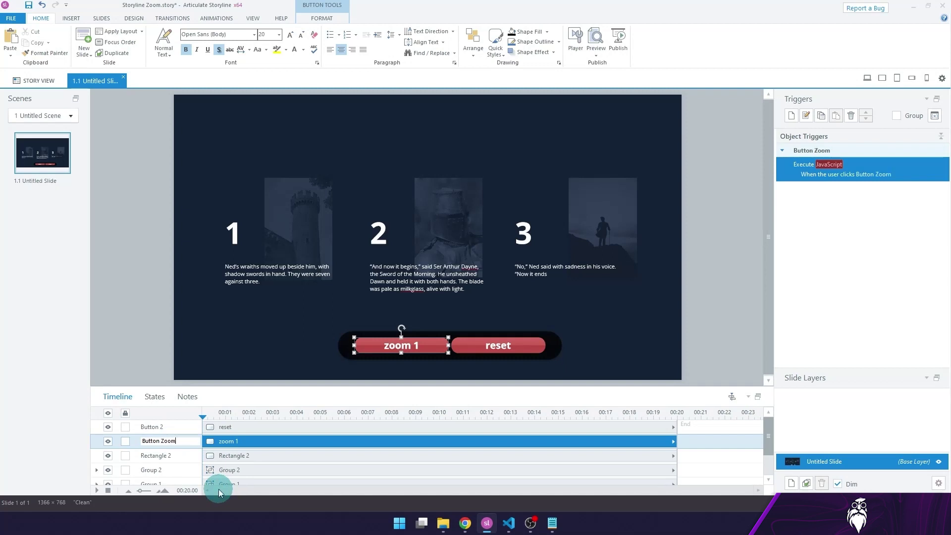
Rename the reset button to 'Button Reset' in the timeline
double_click(155, 427)
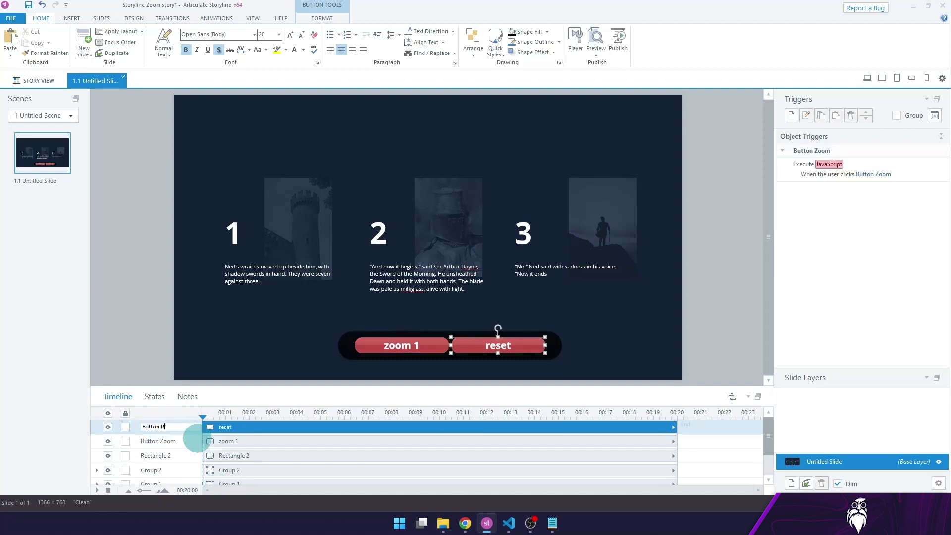
type("Button Reset")
left_click(750, 320)
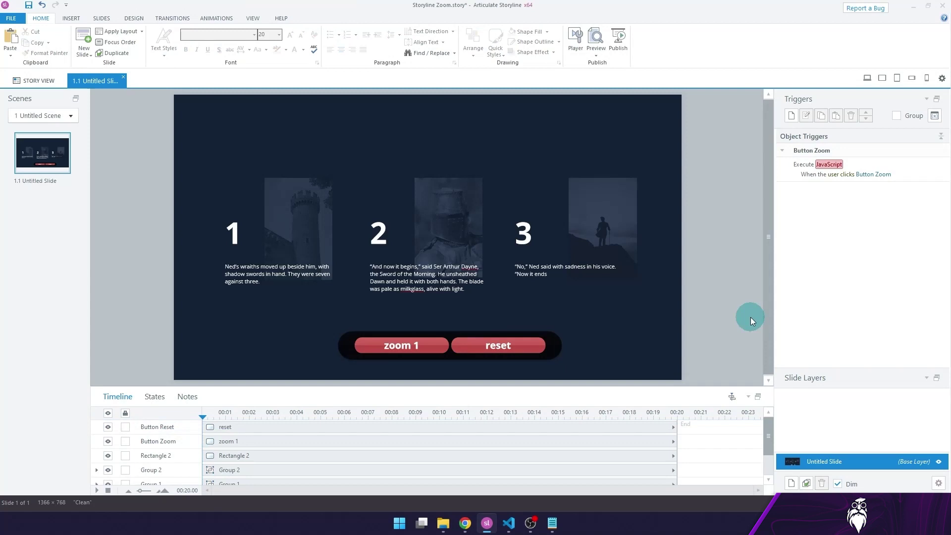
Select the three story panels and background rectangle and group them with Ctrl+G
left_click(638, 274)
left_click(444, 244, "shift")
left_click(296, 241, "shift")
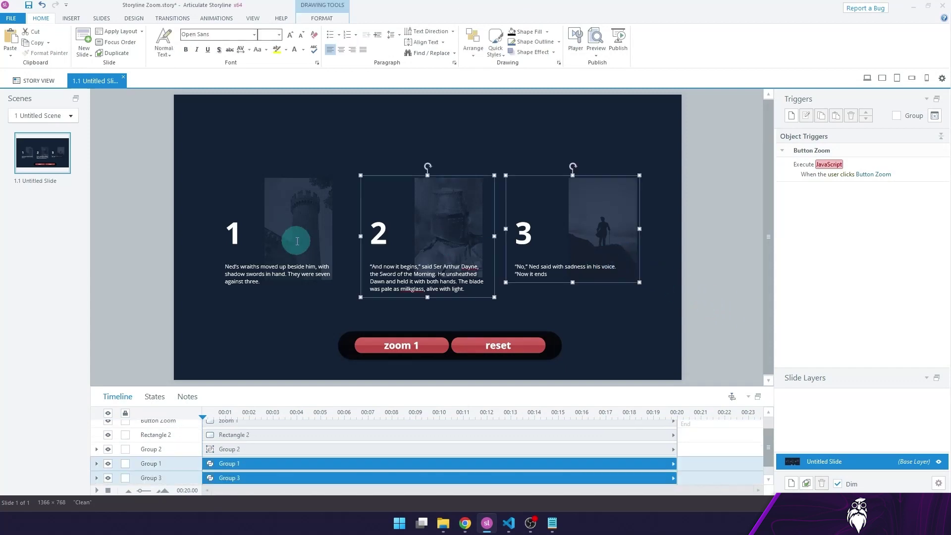
scroll(206, 446, "down", 1)
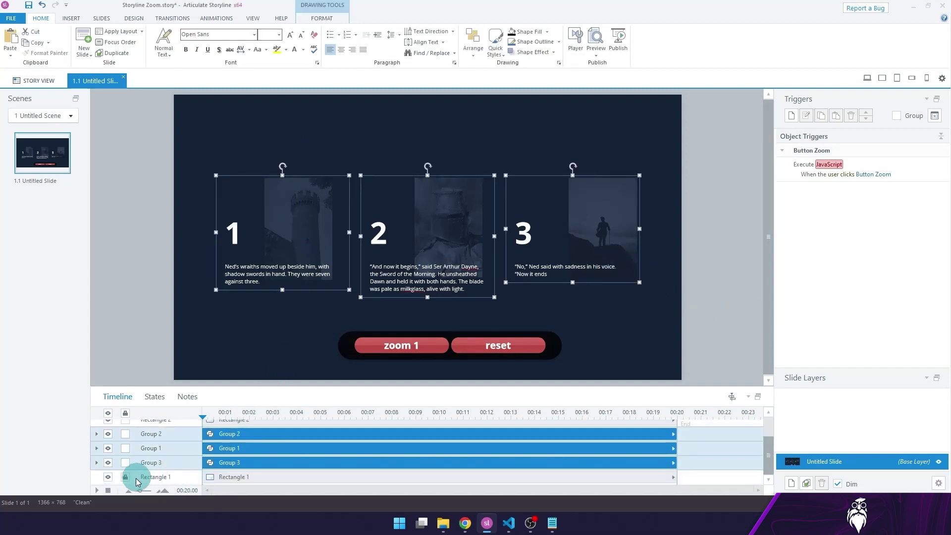
left_click(149, 476, "shift")
key("ctrl+g")
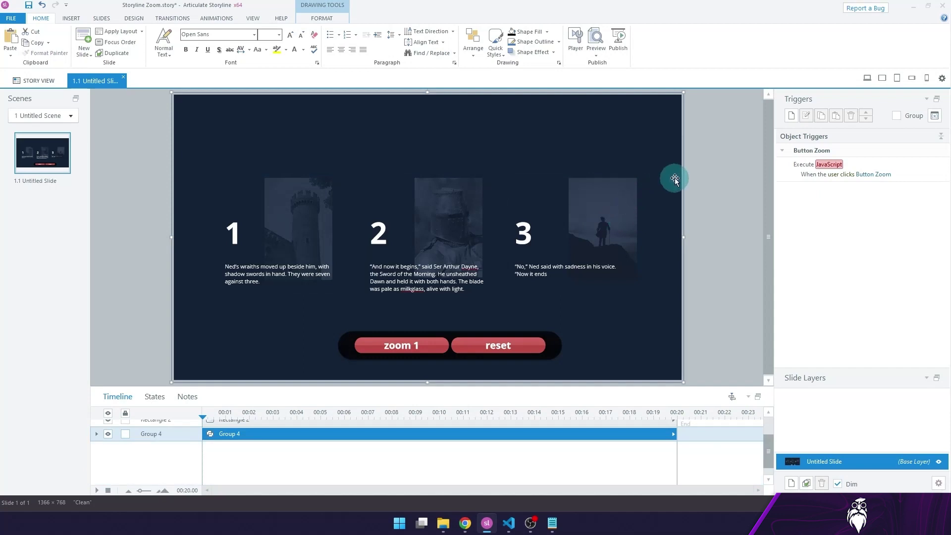
Open the new group's accessibility settings from its context menu, then close them
right_click(559, 435)
key("Escape")
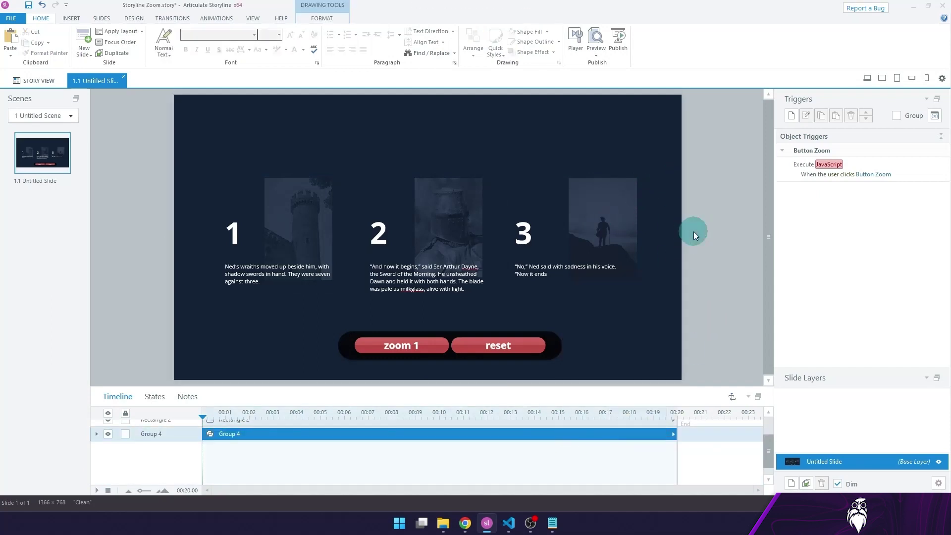
right_click(667, 138)
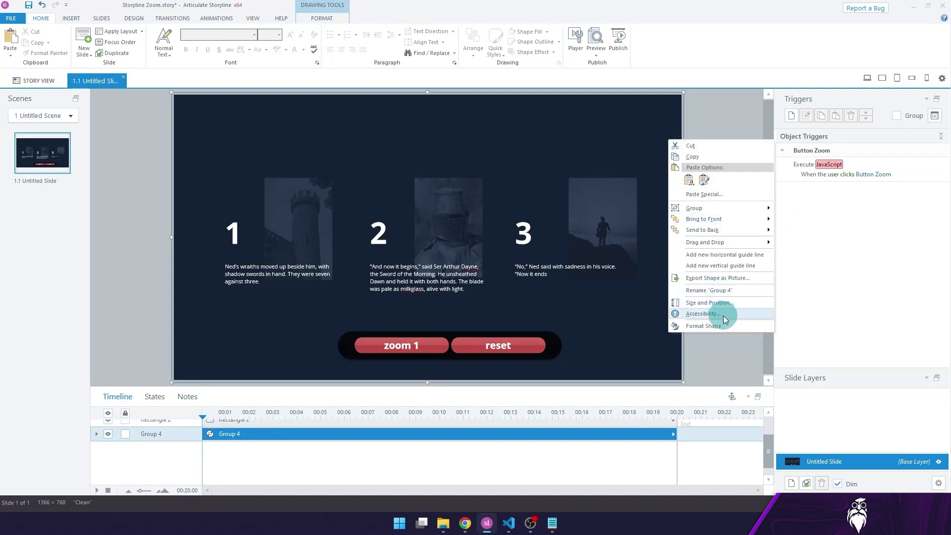
left_click(693, 108)
right_click(647, 127)
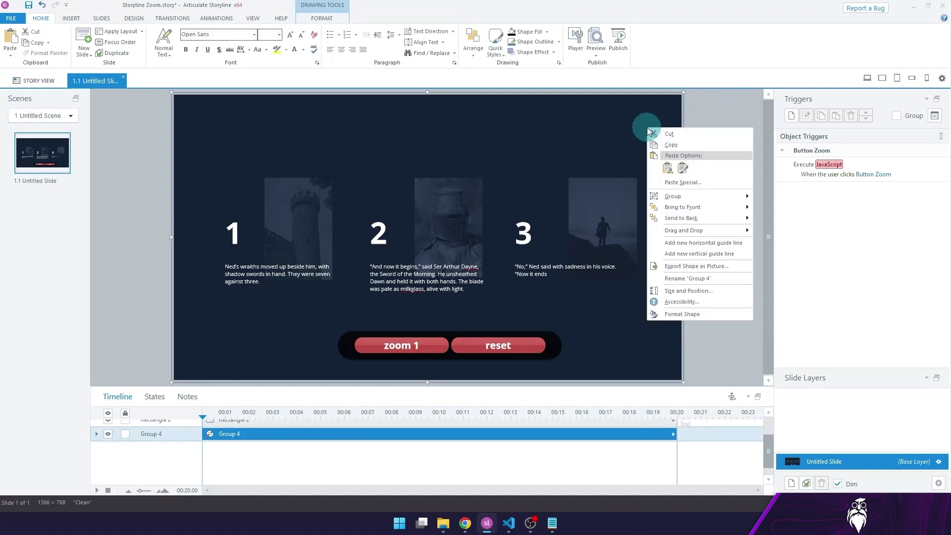
left_click(697, 301)
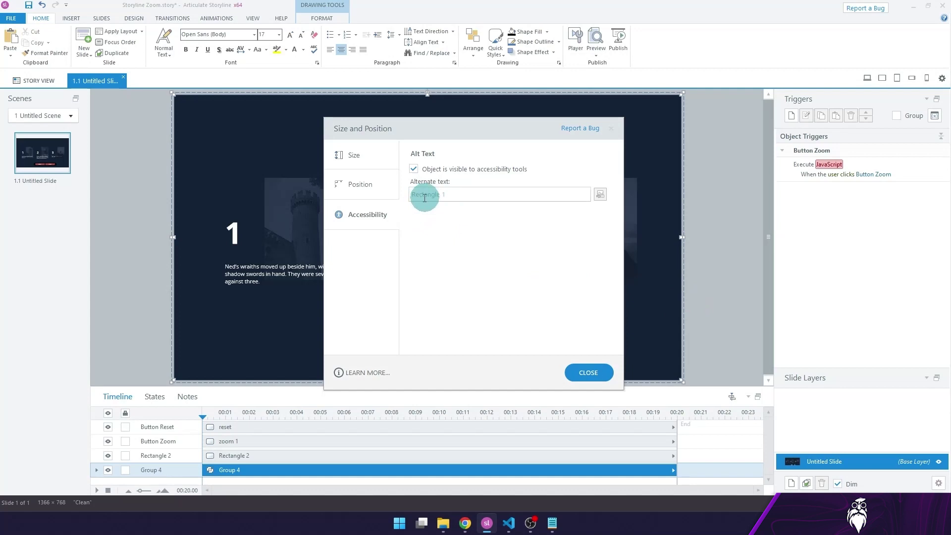
left_click(597, 374)
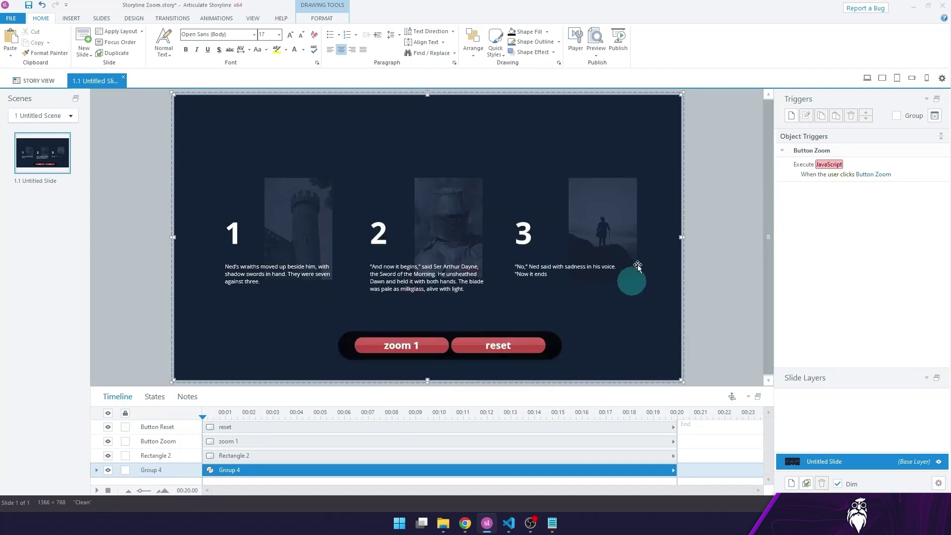
Edit Group 4's alternate text, then start editing the empty zoomGSAP.js file in VS Code
left_click(159, 458)
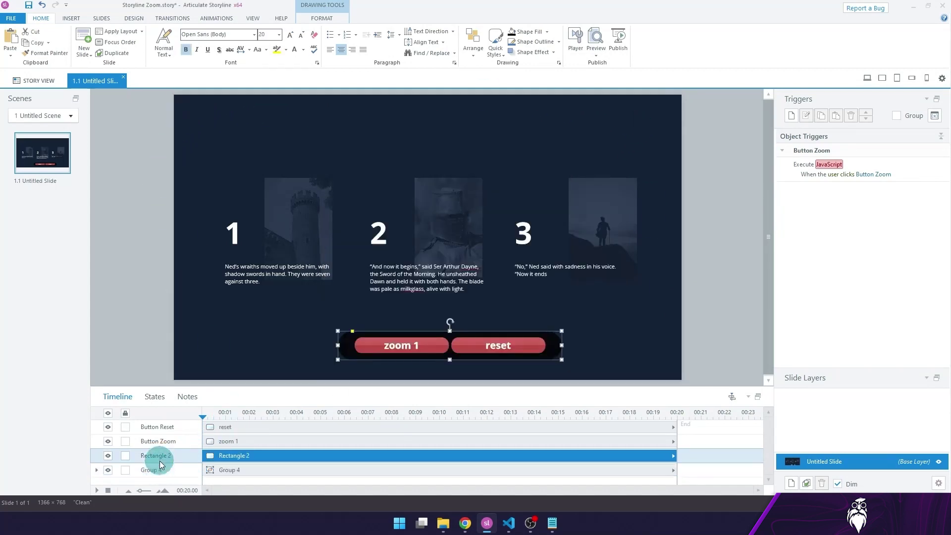
left_click(229, 470)
left_click(278, 318)
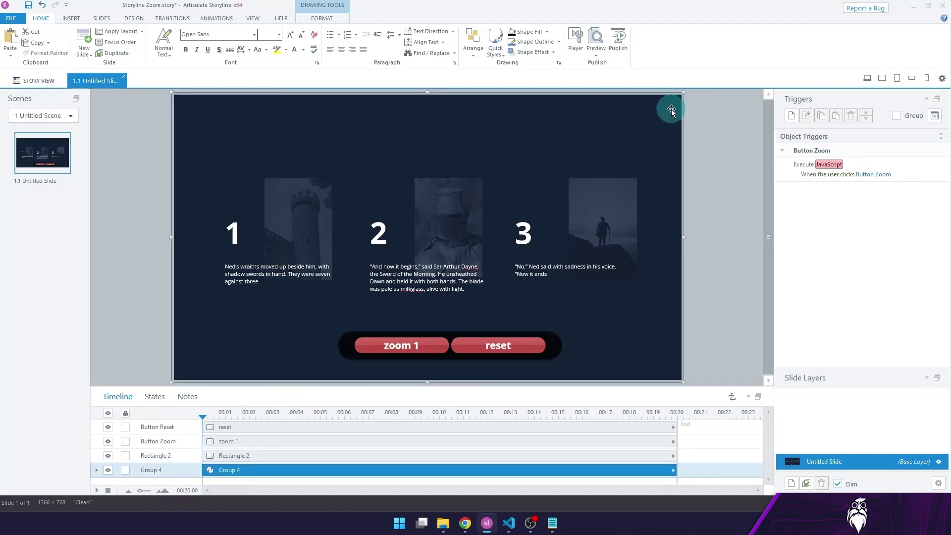
right_click(302, 469)
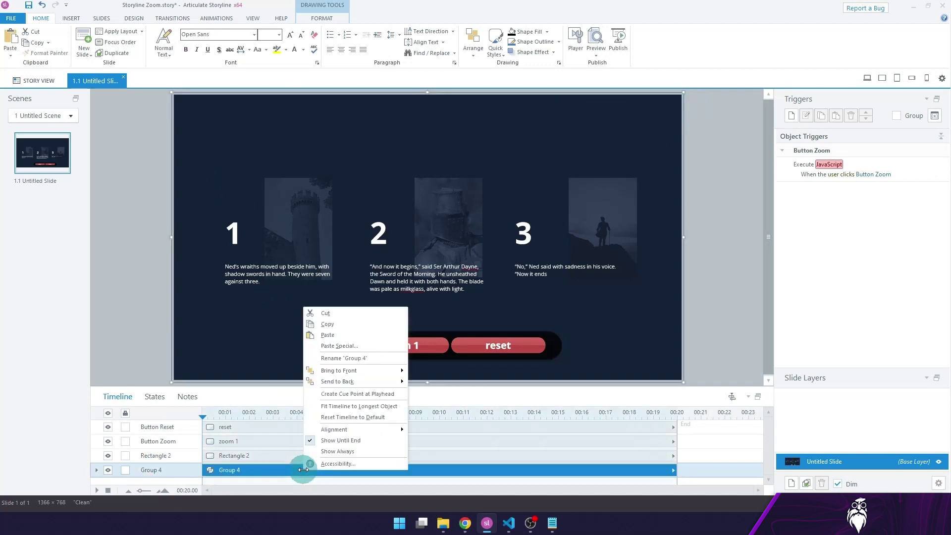
left_click(365, 468)
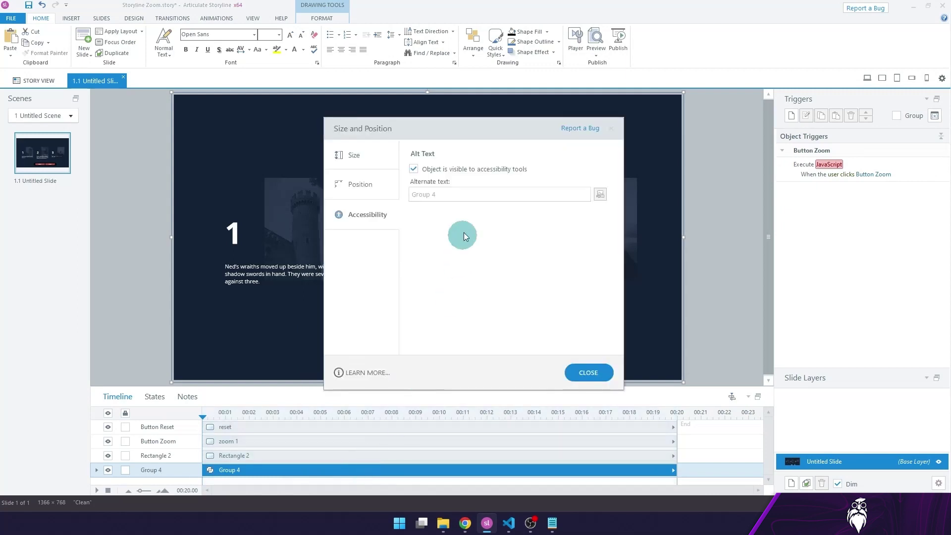
left_click(471, 194)
type("myGro")
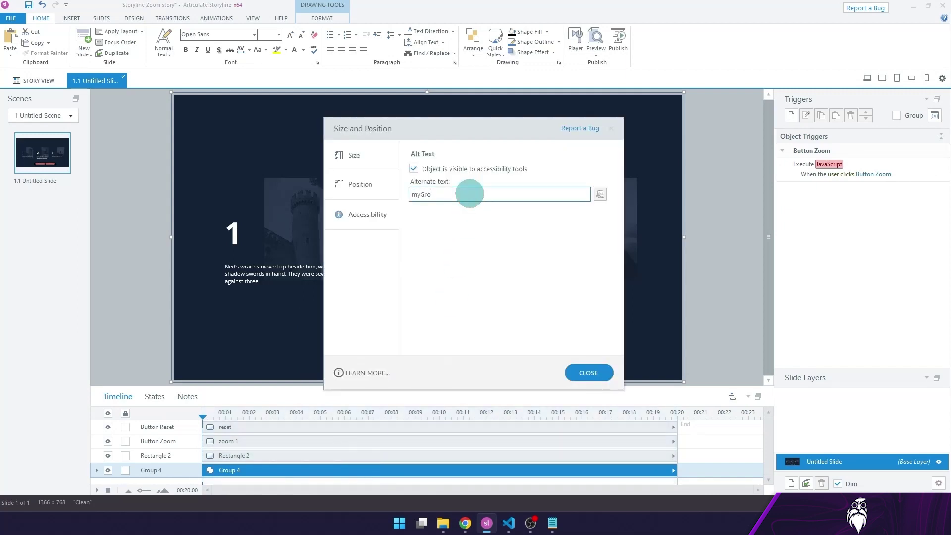
left_click(589, 373)
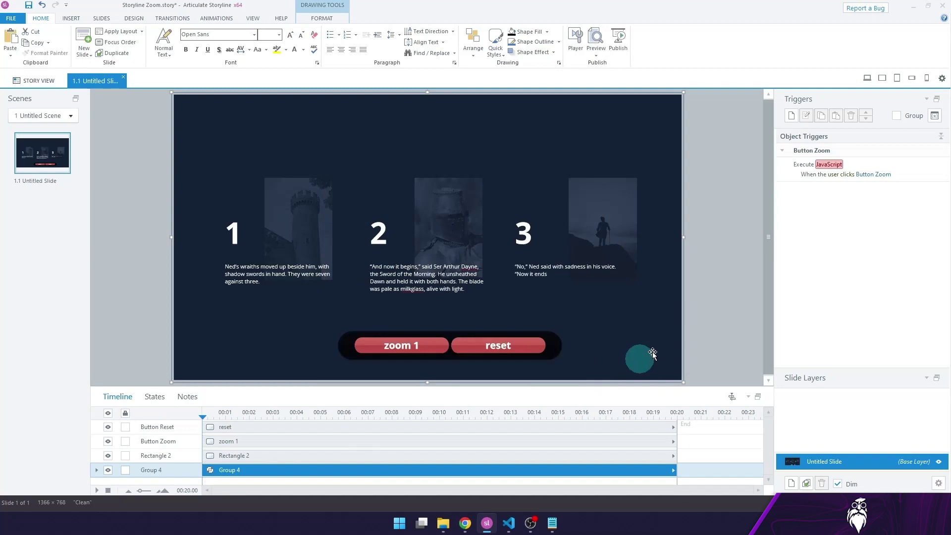
left_click(703, 297)
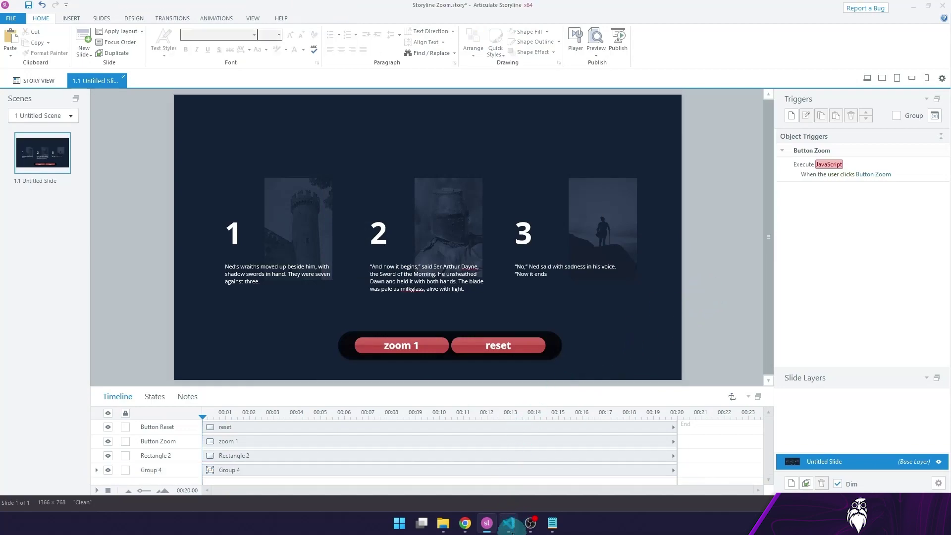
left_click(508, 523)
left_click(452, 346)
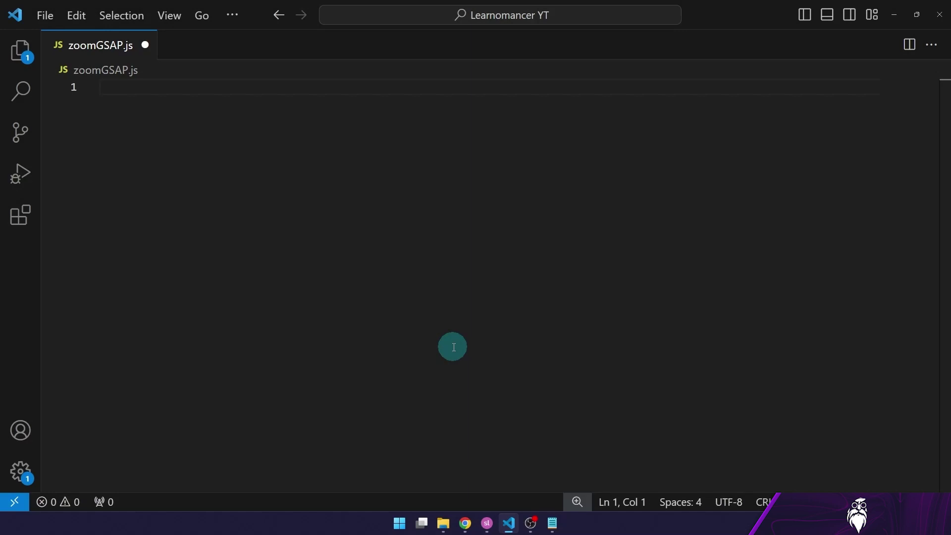
Declare animationTarget as document.querySelector("[data-acc-text='myGroup']")
key("Return")
key("Return")
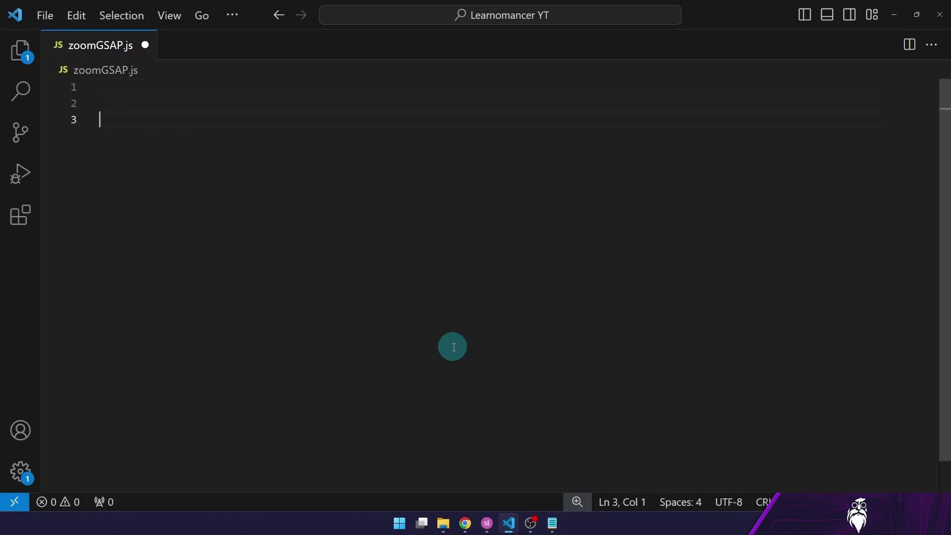
key("Up")
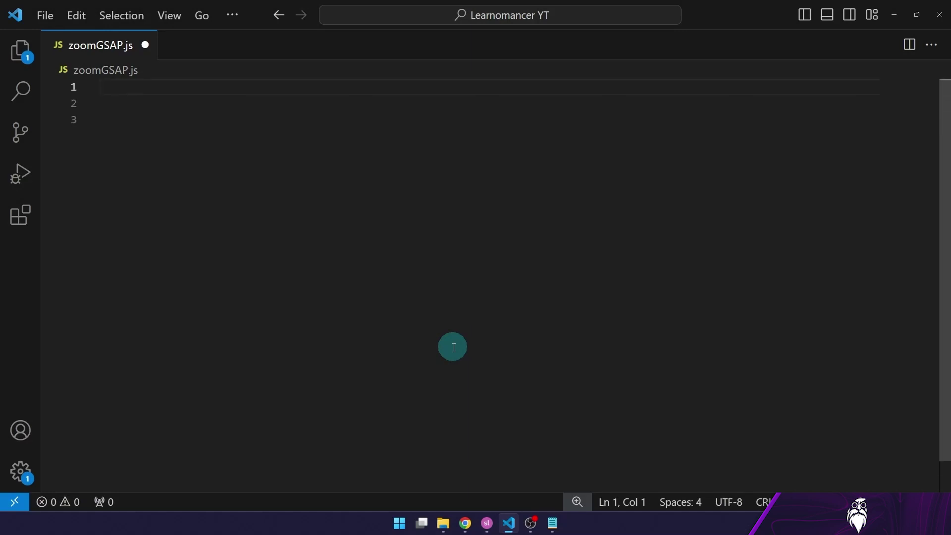
type("var ")
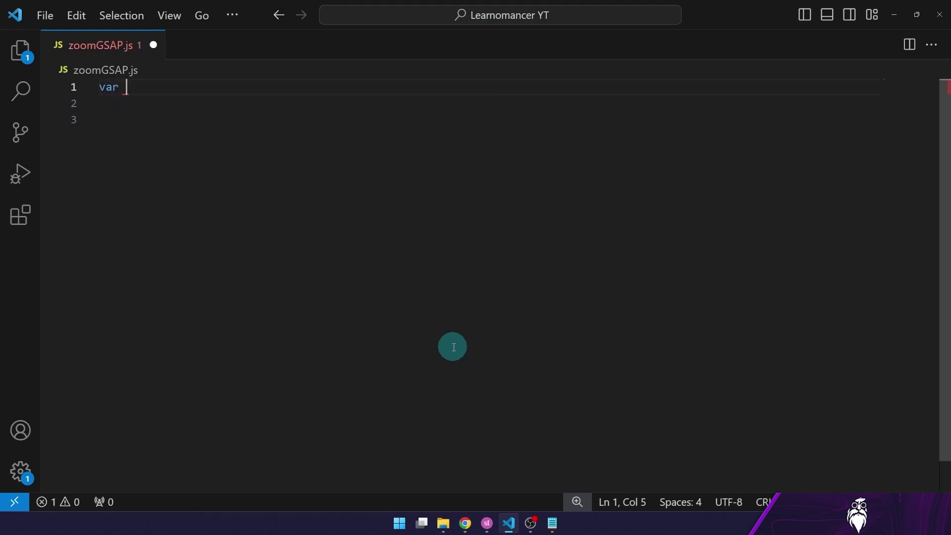
type("anima")
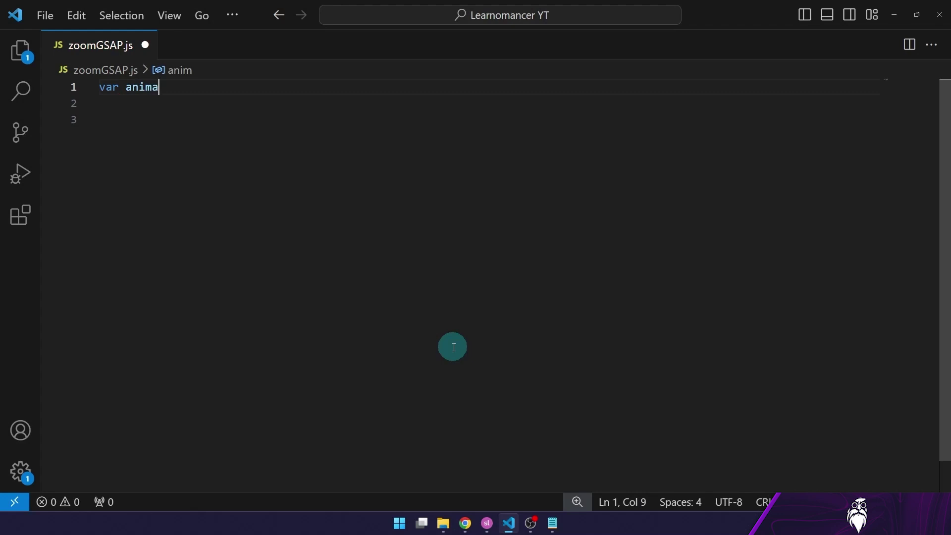
type("tionTarget =")
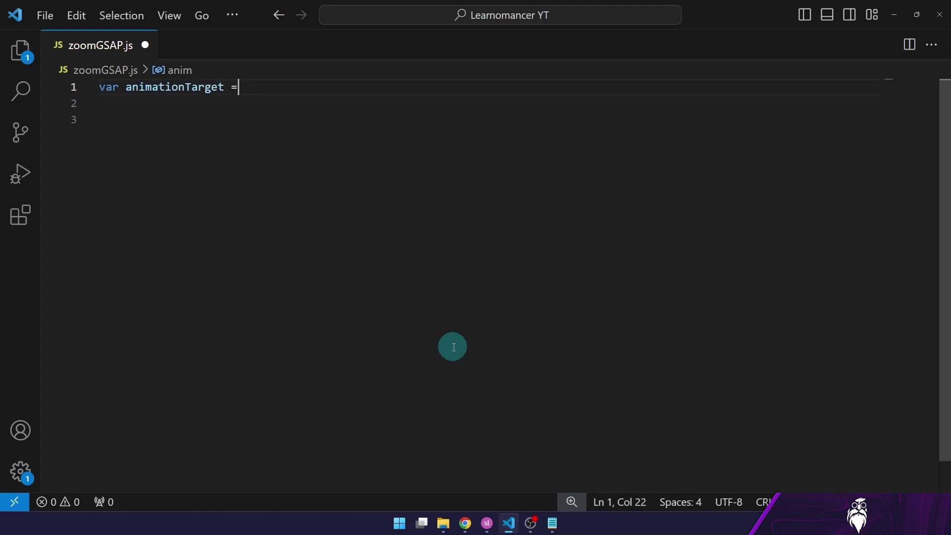
type(" document.querySelector(")
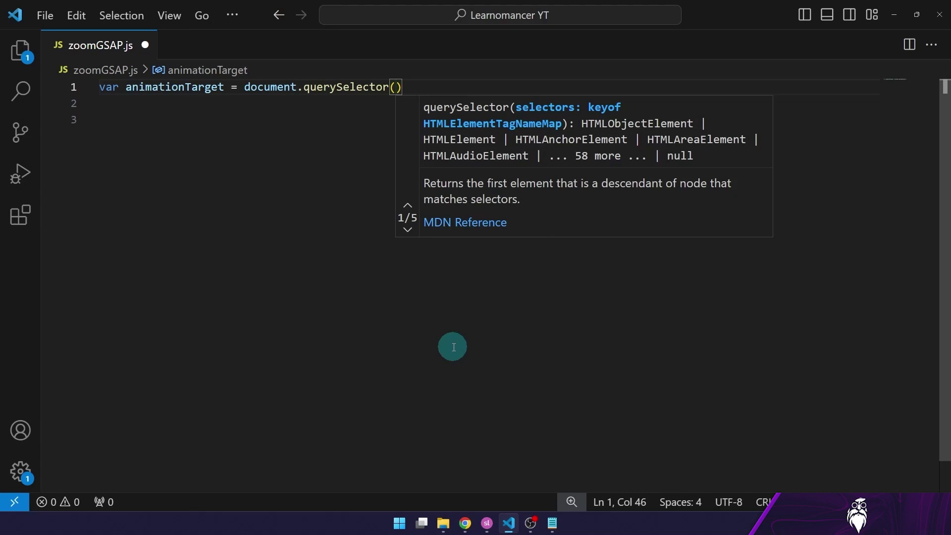
type("\"")
key("BackSpace")
type("[")
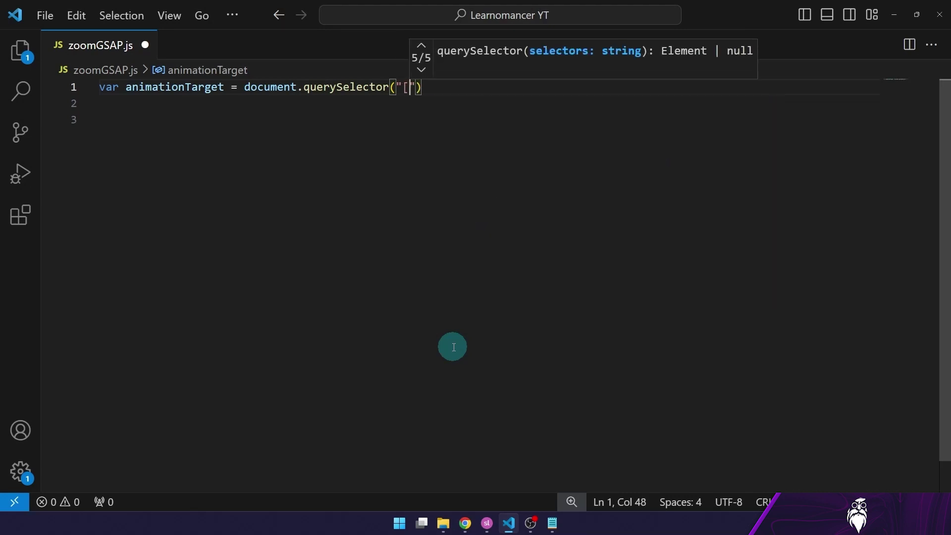
type("]")
key("Left")
type("data-acc")
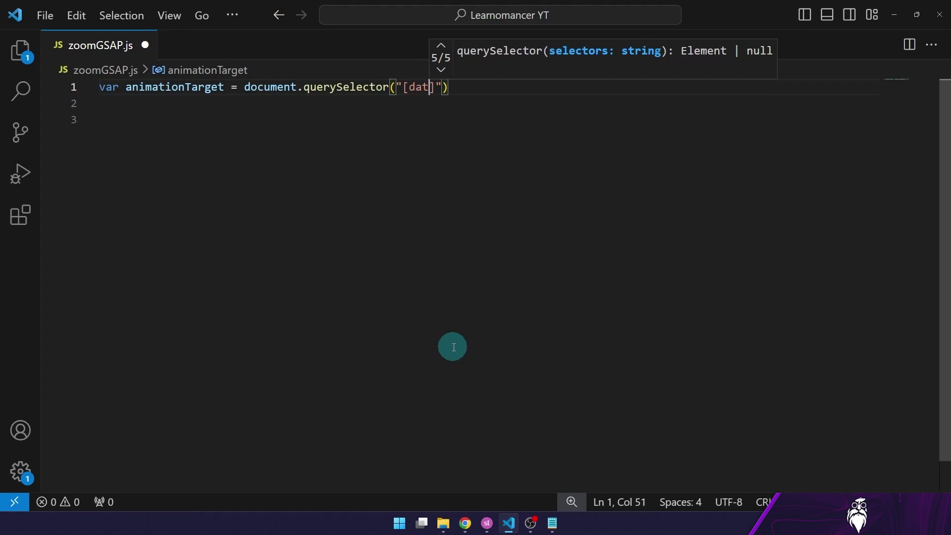
type("-text")
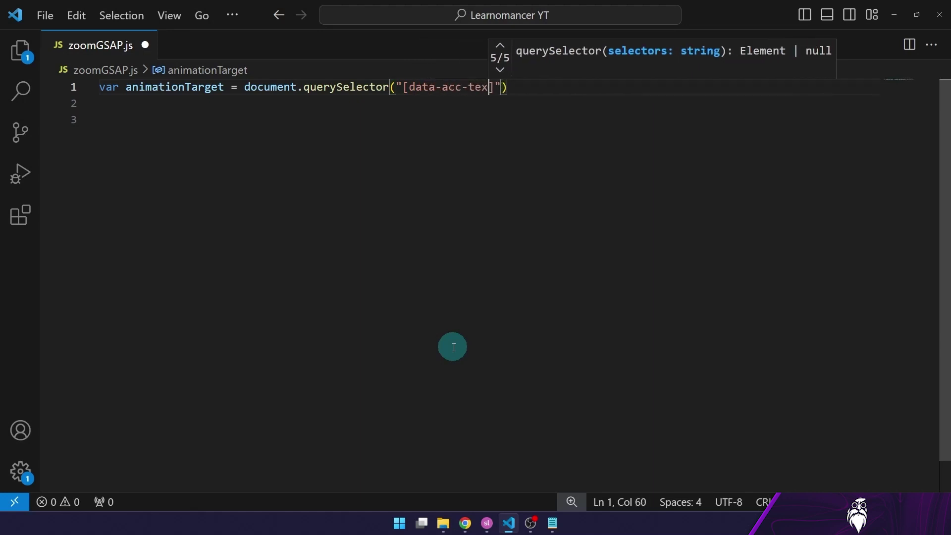
type("=")
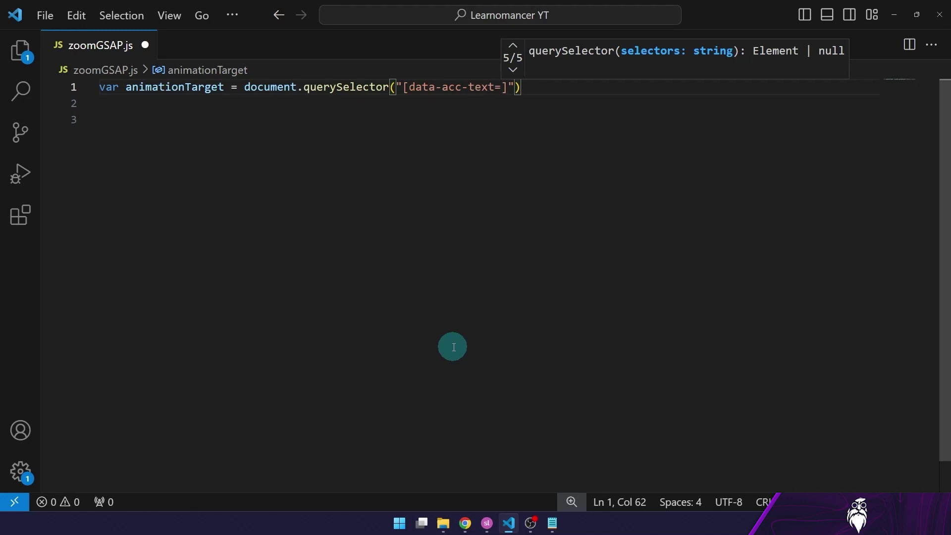
type("''")
key("Left")
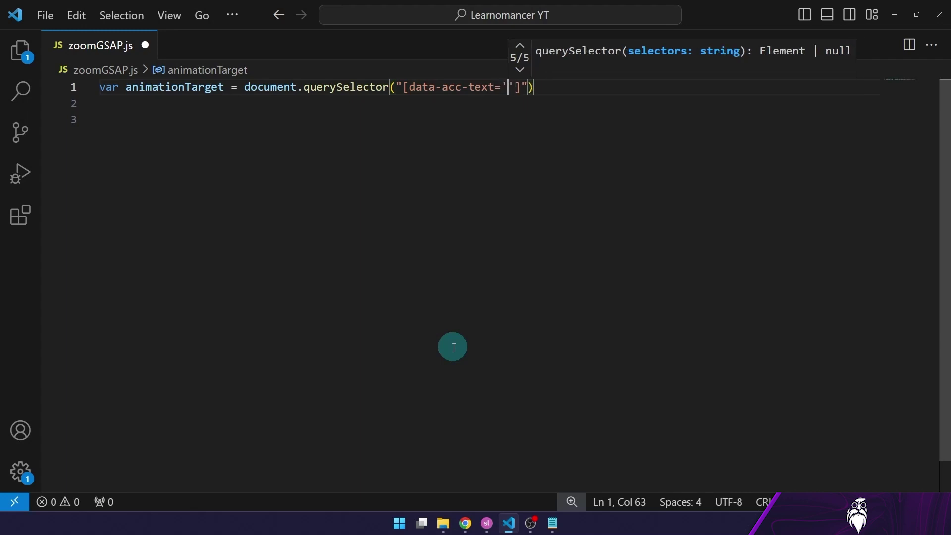
type("myGrou")
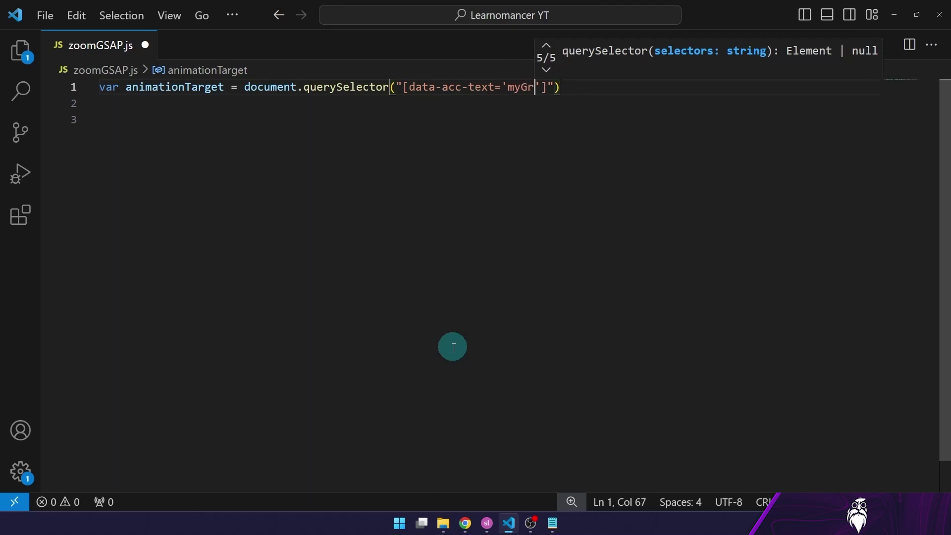
type("p")
key("Right")
key("Right")
key("Right")
key("Right")
key("Right")
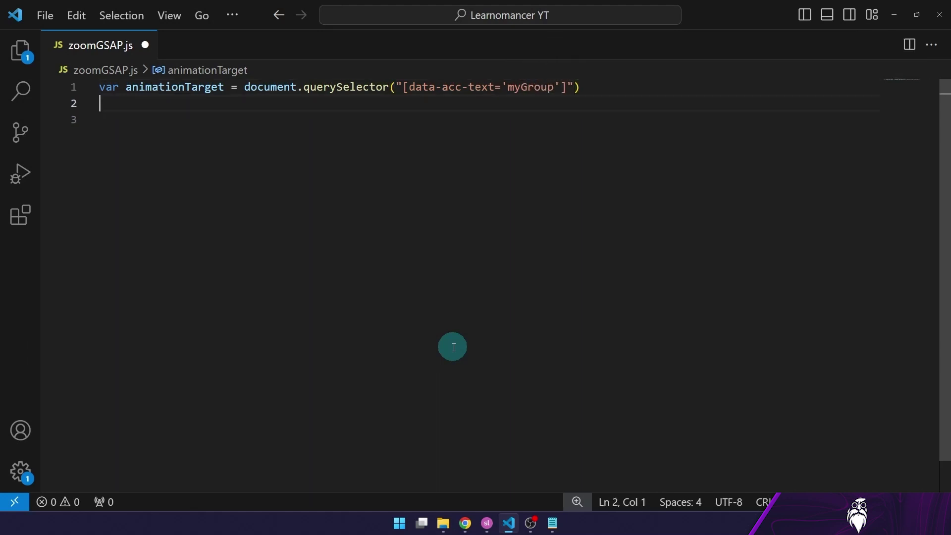
key("Left")
type(";")
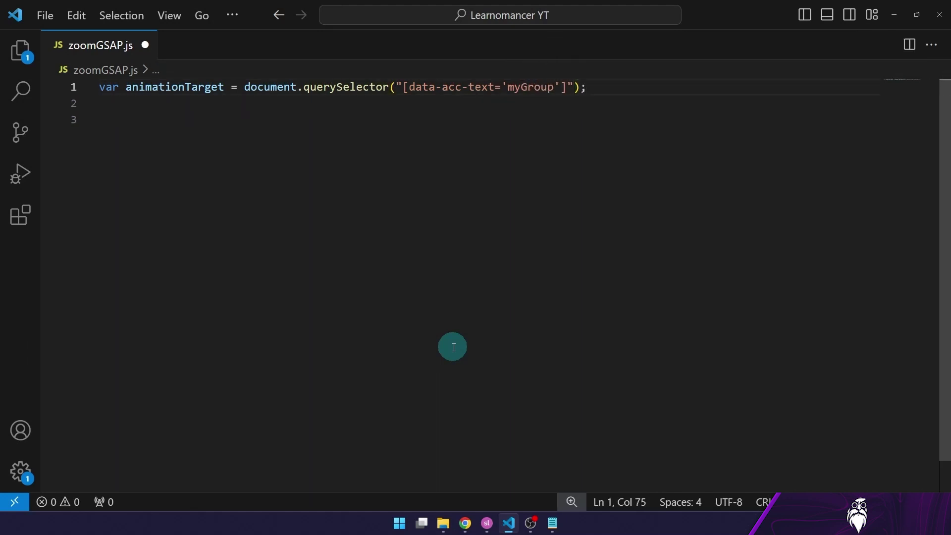
Add gsap.to(animationTarget, {scale:2, transformOrigin:"center left", duration: 5})
key("Return")
key("Return")
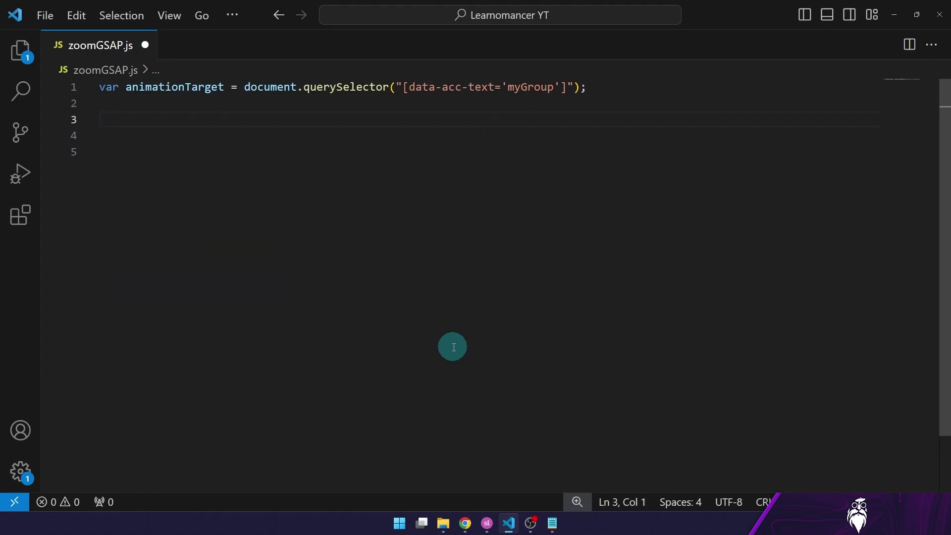
type("gsap")
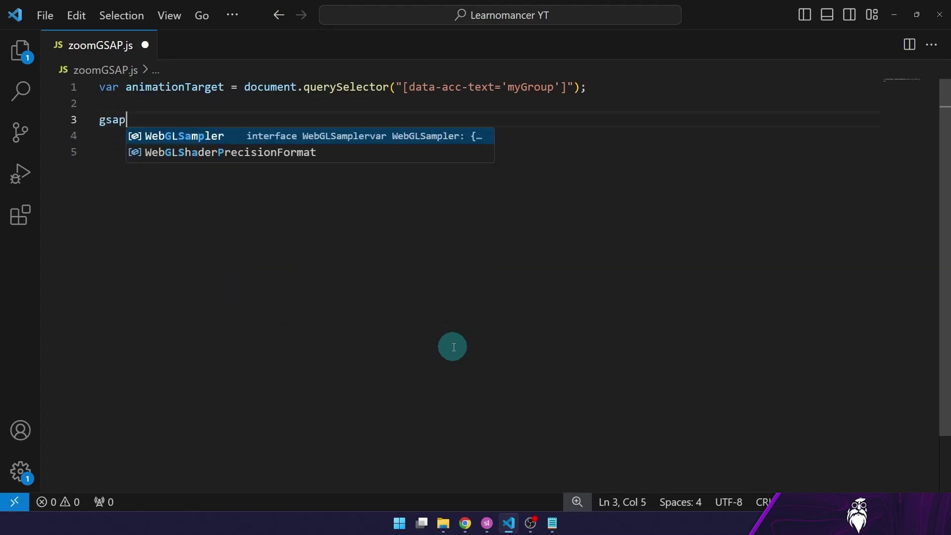
key("Escape")
type(".t")
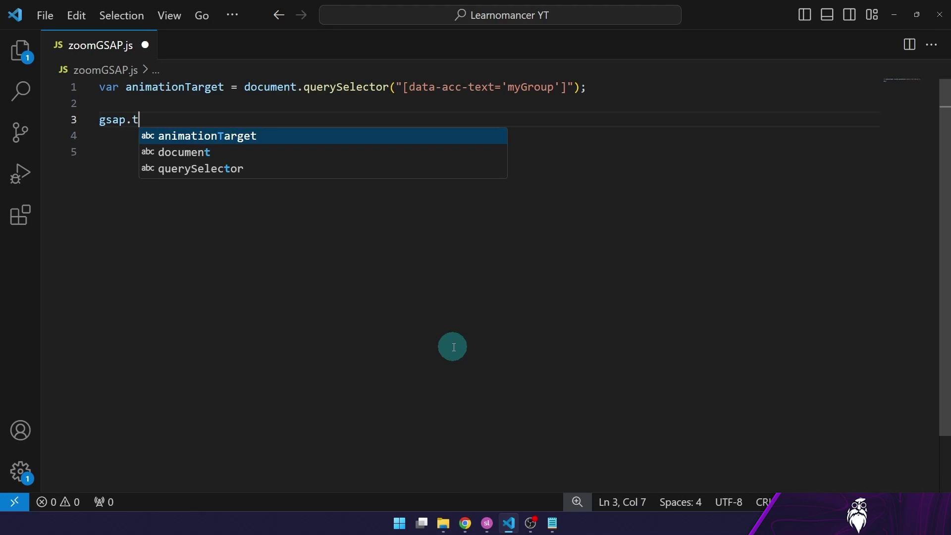
type("o(an")
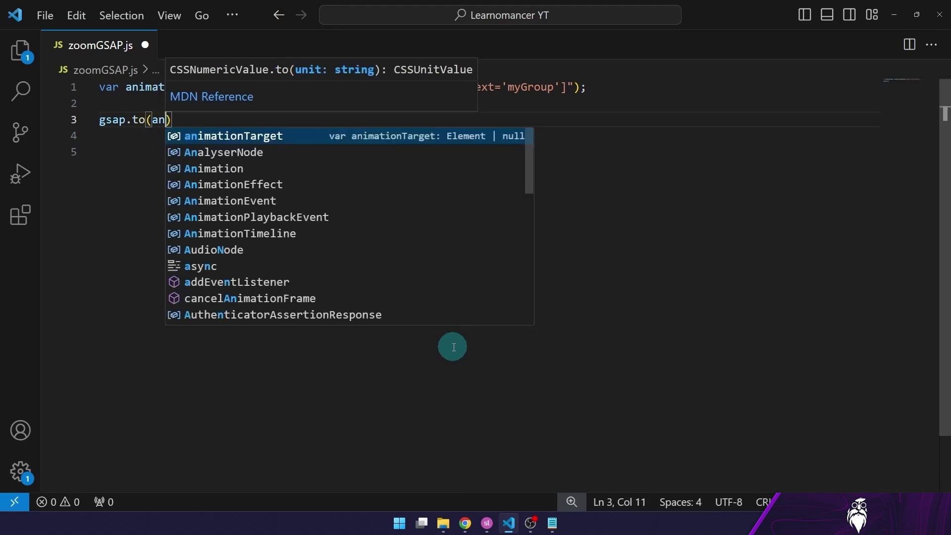
key("Tab")
type(", {")
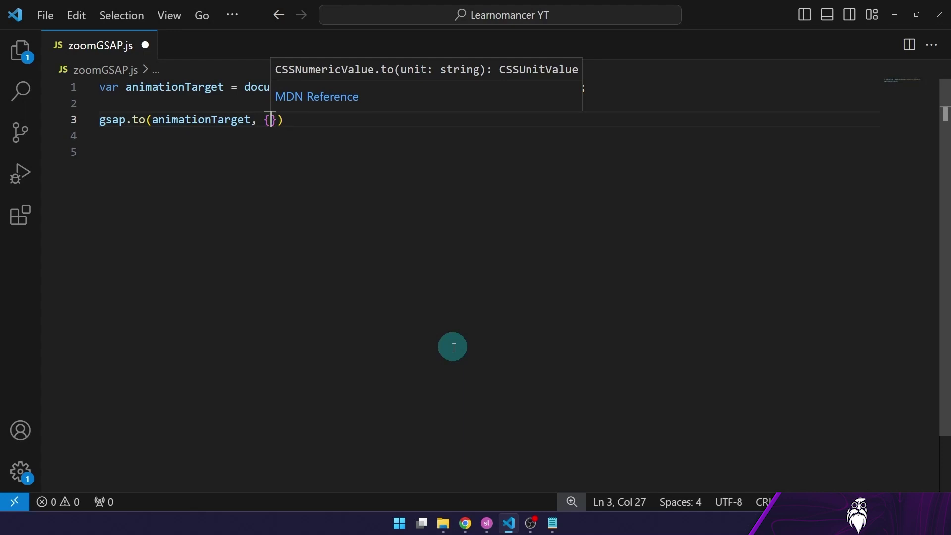
type("scar")
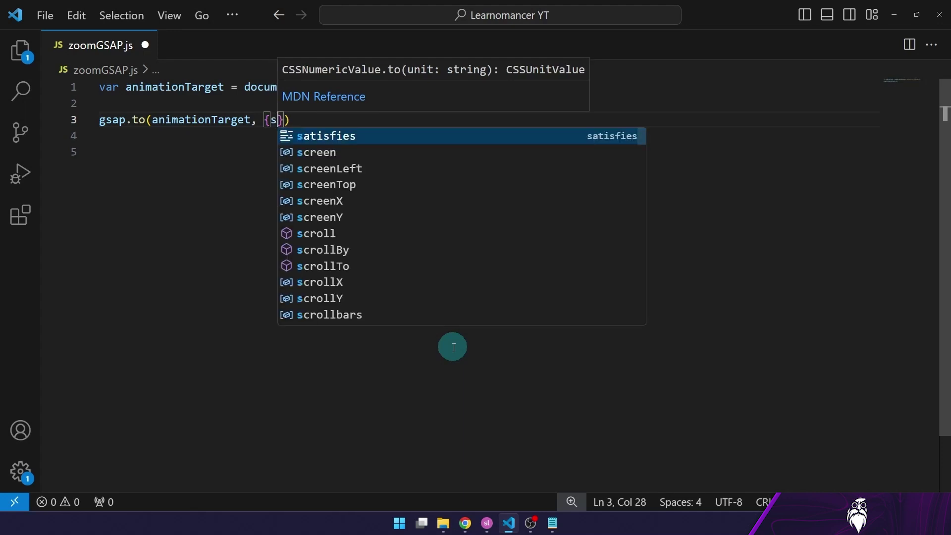
key("BackSpace")
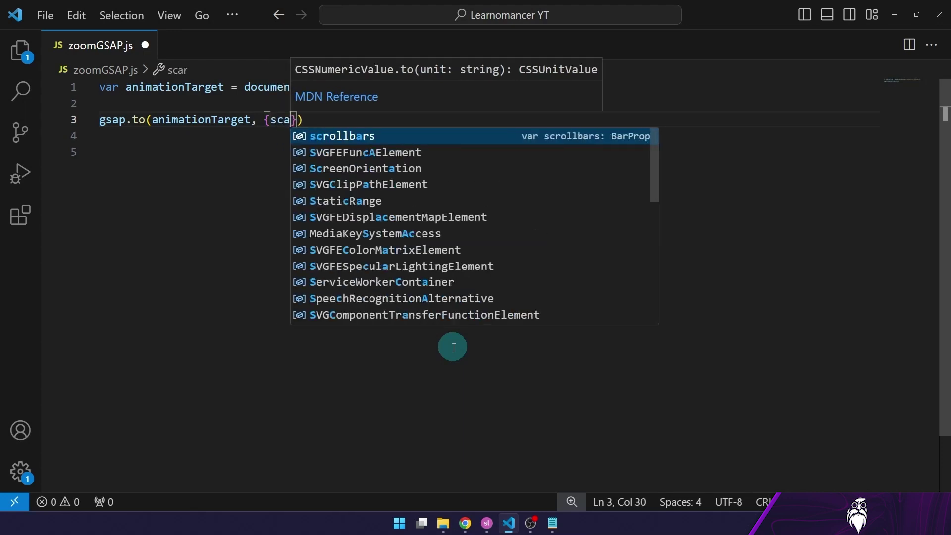
type("le:2,")
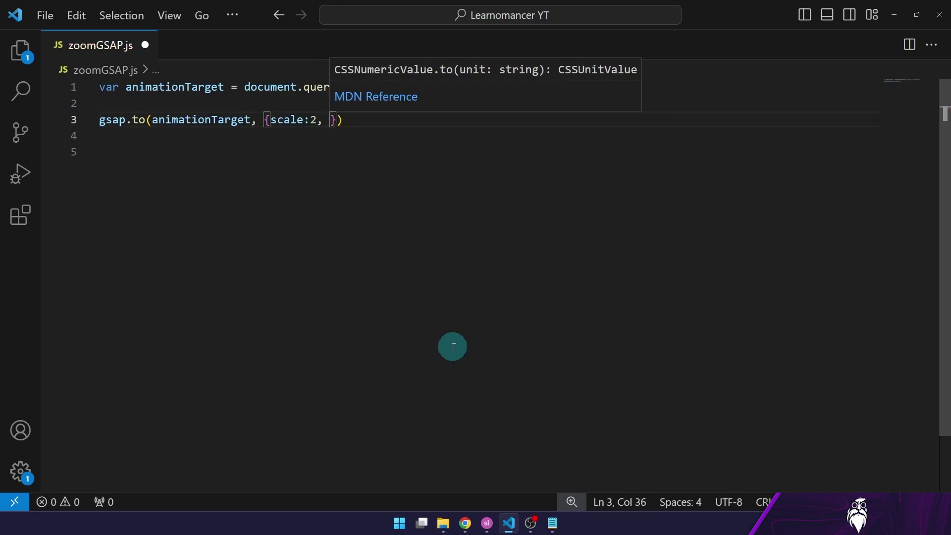
left_click(482, 333)
left_click(328, 121)
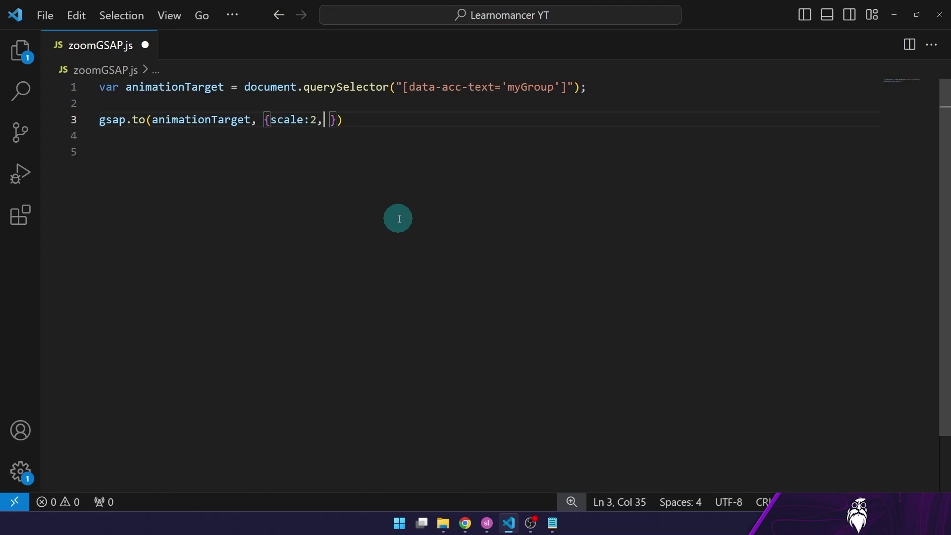
type("t")
type("ran")
key("Tab")
type(":\"c")
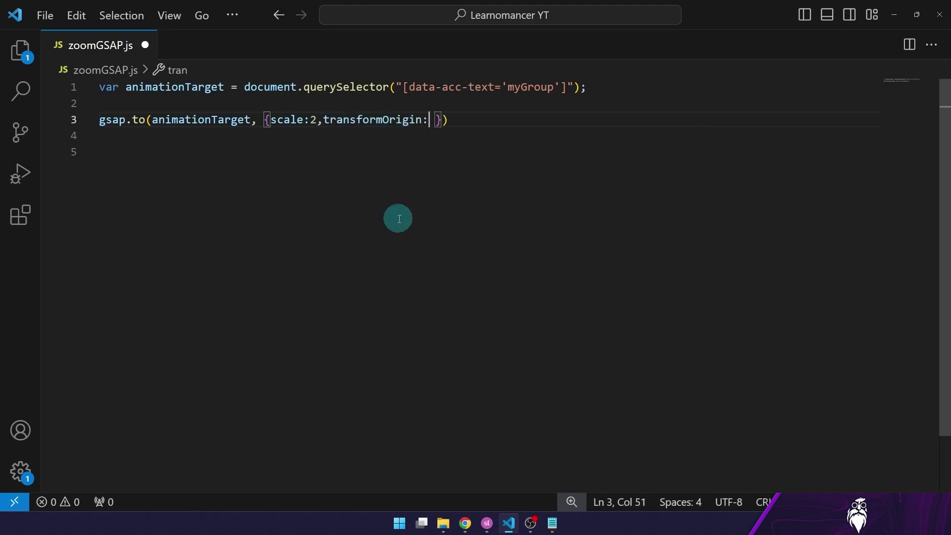
type("enter left\",")
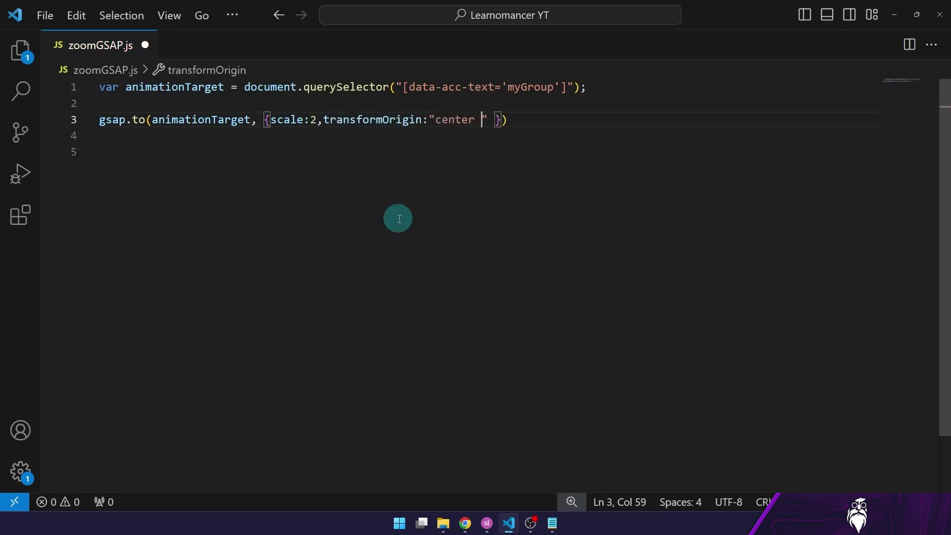
type(" duration: 5")
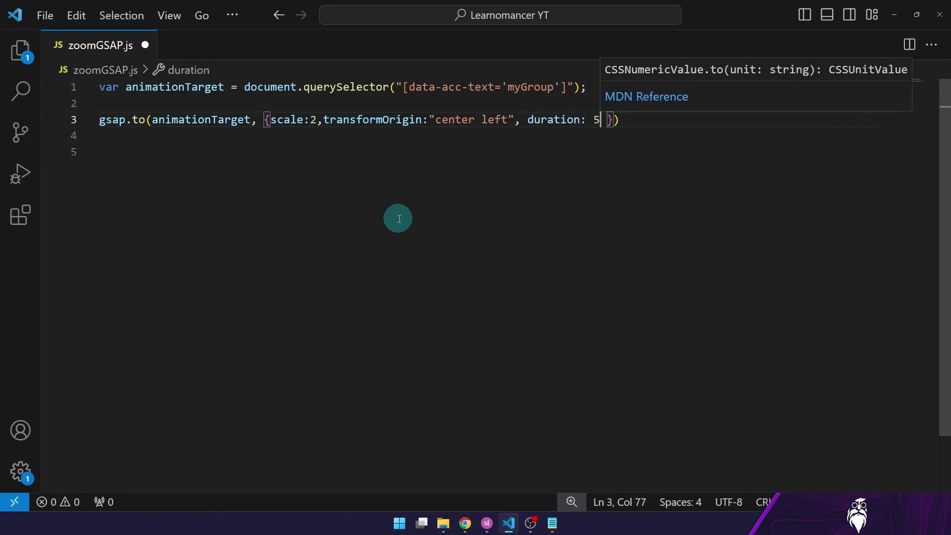
left_click(586, 214)
Confirm the zoom button's JavaScript trigger code and publish the course for Web
key("ctrl+shift+Home")
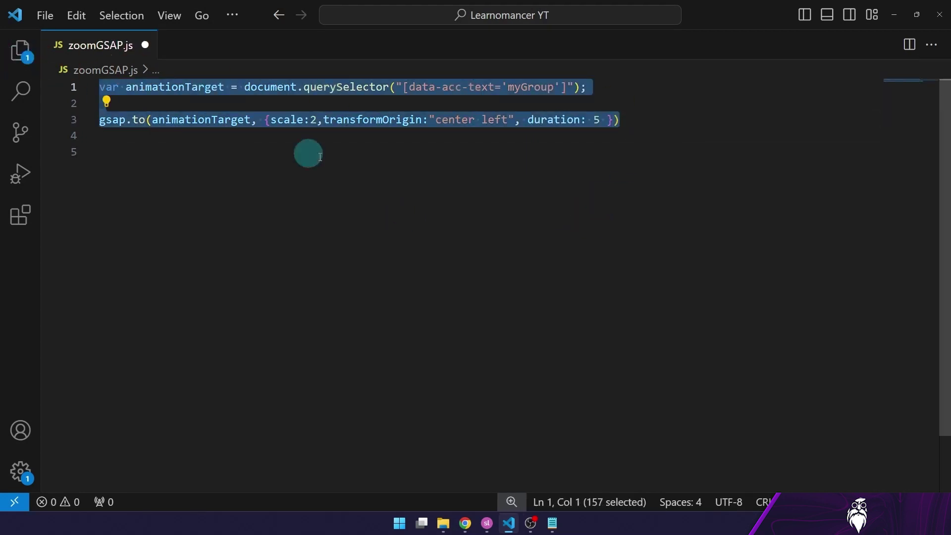
left_click(487, 523)
left_click(537, 364)
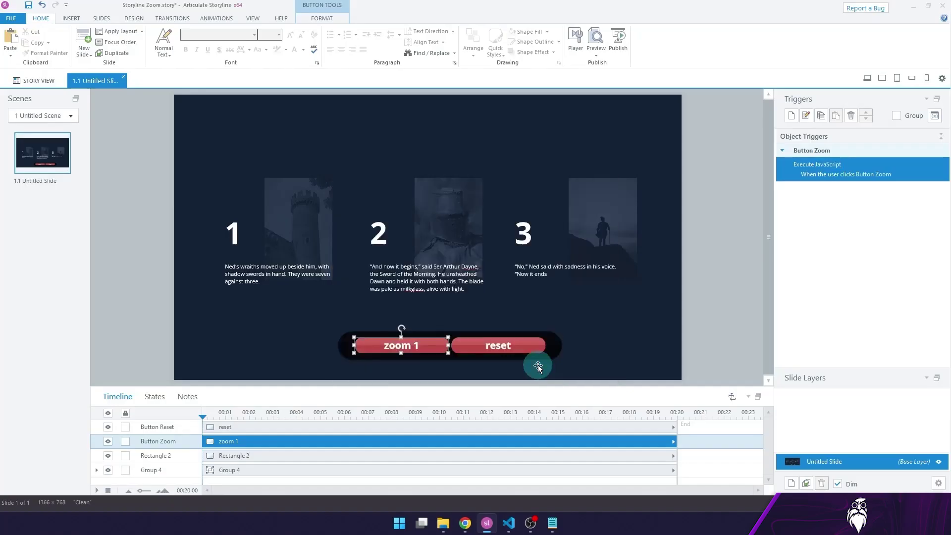
left_click(692, 293)
left_click(619, 49)
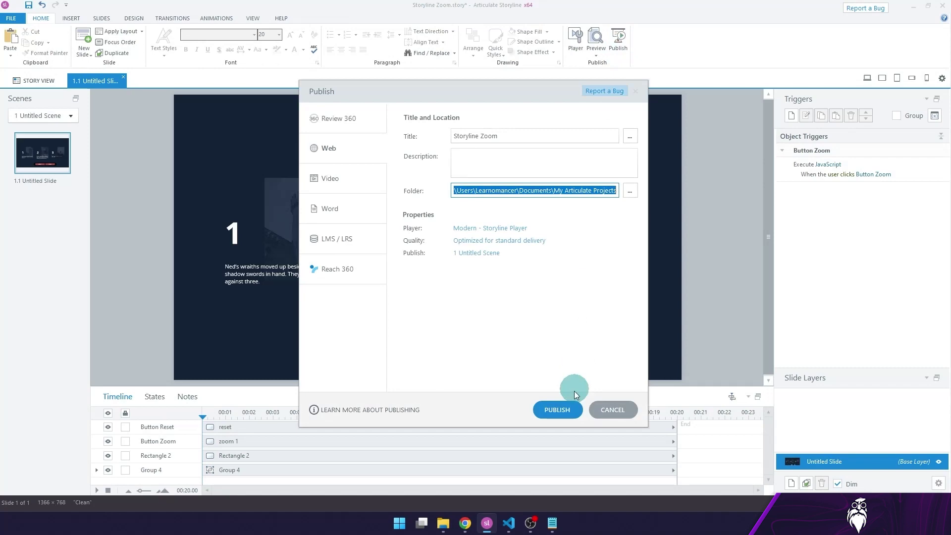
left_click(557, 414)
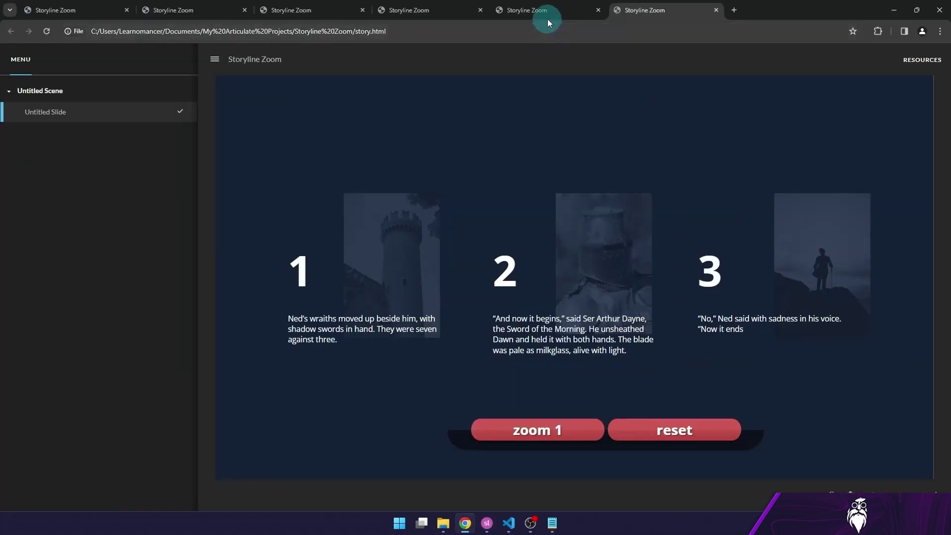
Test zoom 1 on the newest Storyline Zoom tab in Chrome
left_click(552, 13)
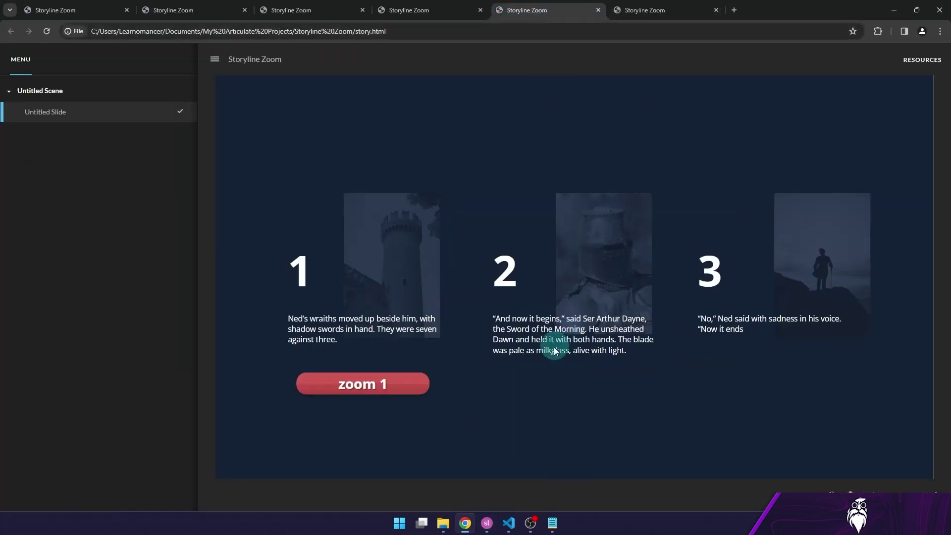
left_click(425, 391)
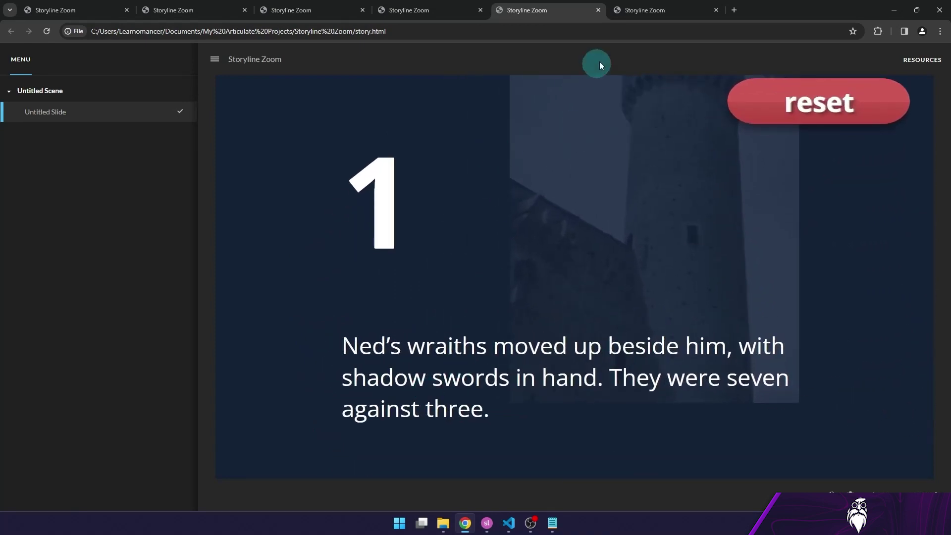
left_click(634, 10)
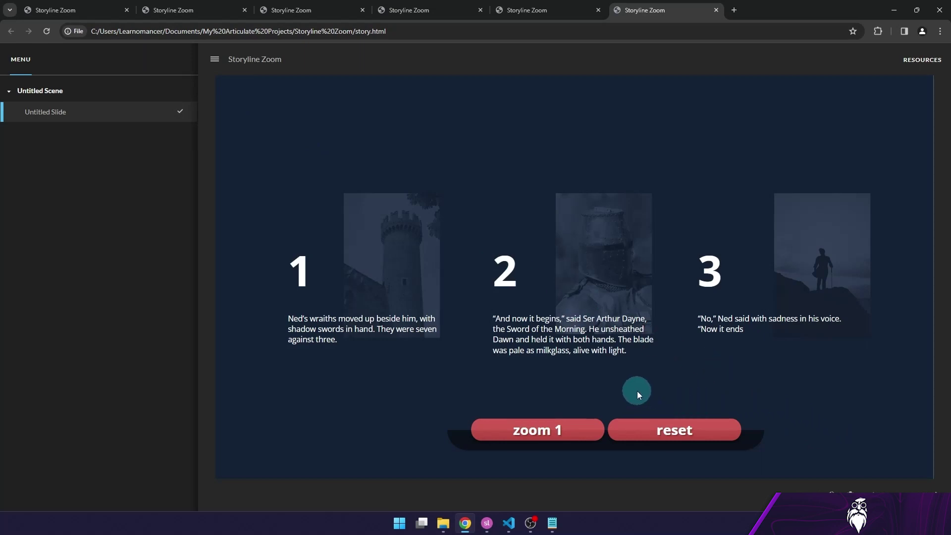
left_click(577, 431)
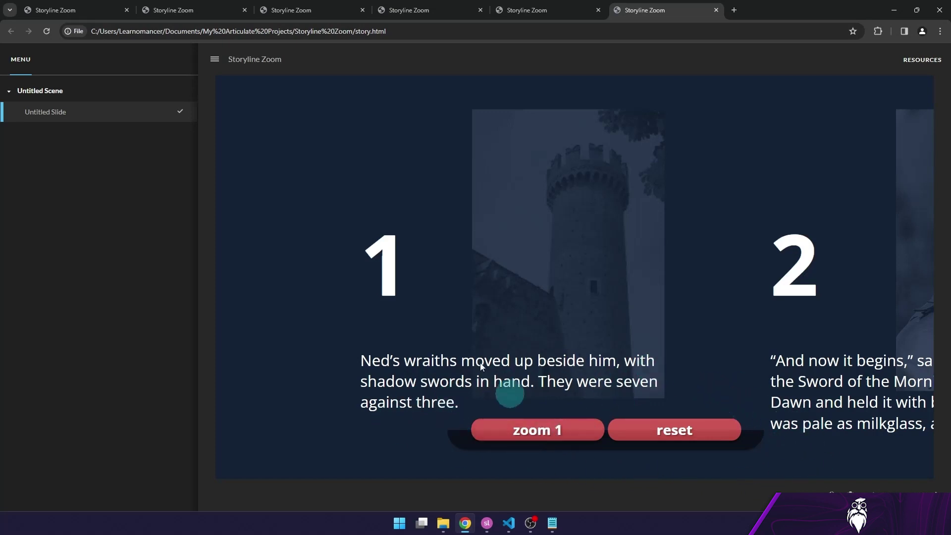
Reload the story, test the zoom again, reload to the full view and return to Storyline
left_click(47, 32)
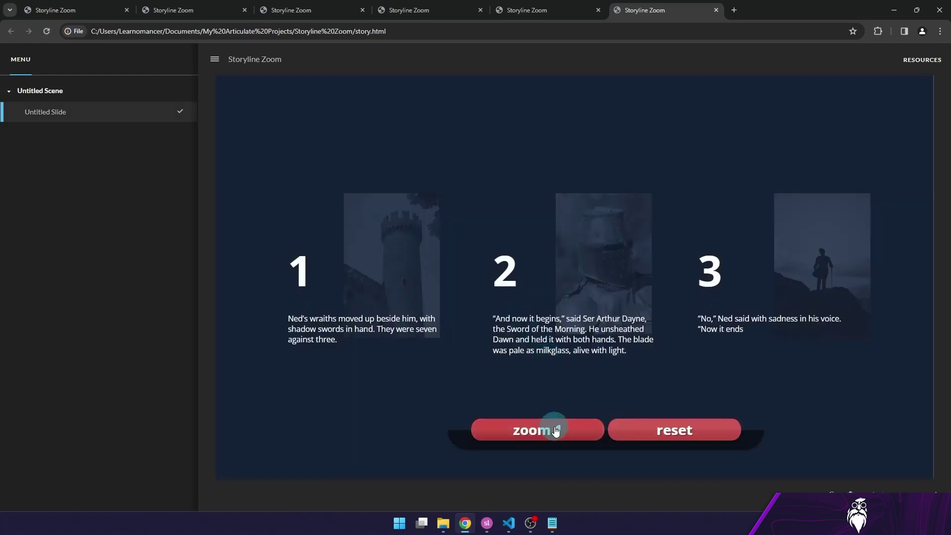
left_click(558, 433)
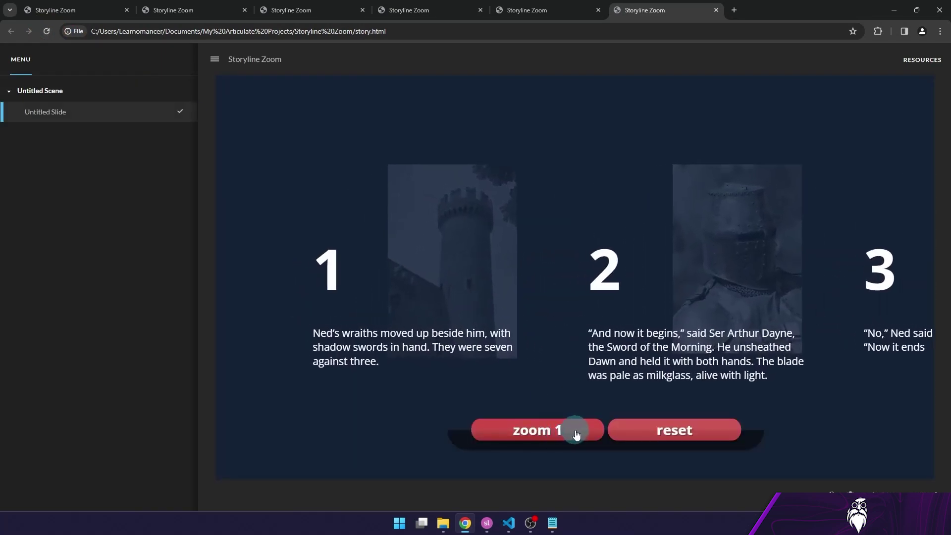
left_click(45, 32)
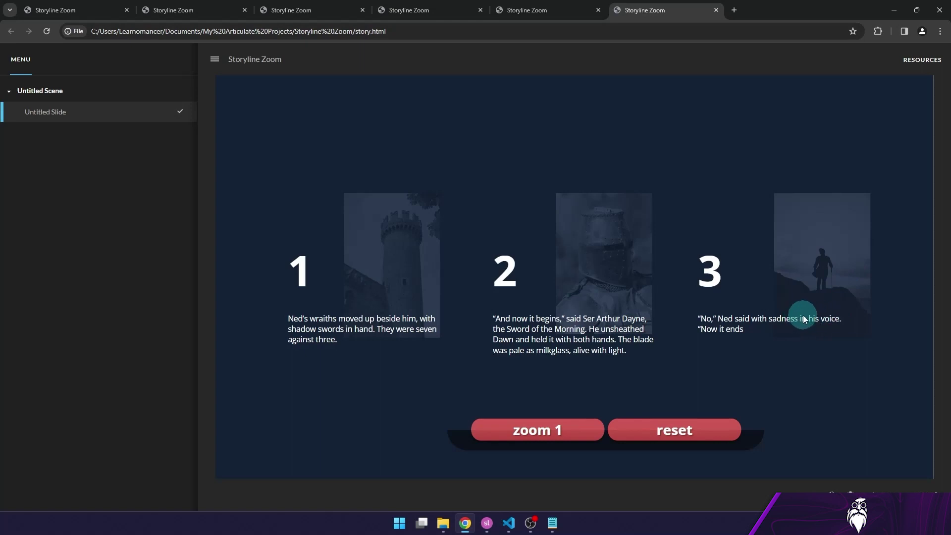
key("alt+Tab")
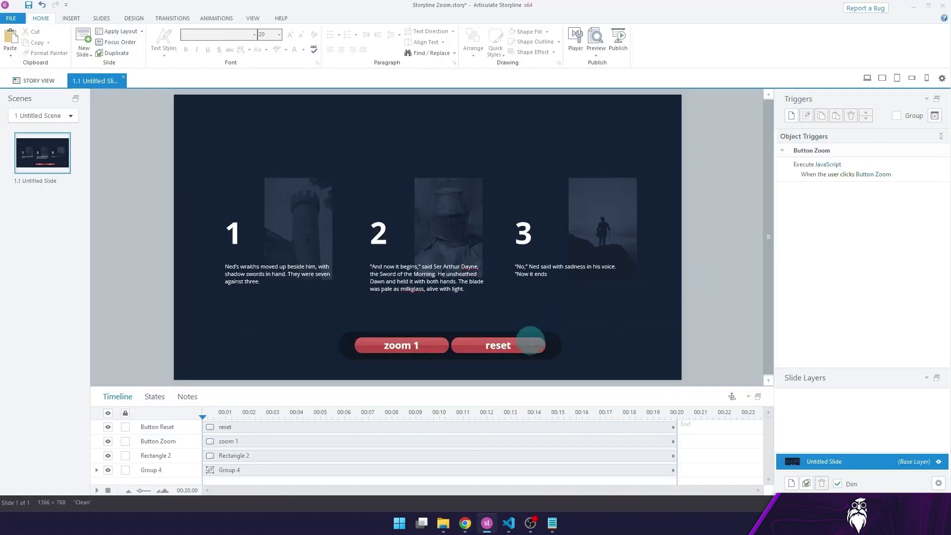
Copy Button Zoom's Execute JavaScript trigger, paste it and assign the copy to Button Reset
left_click(529, 341)
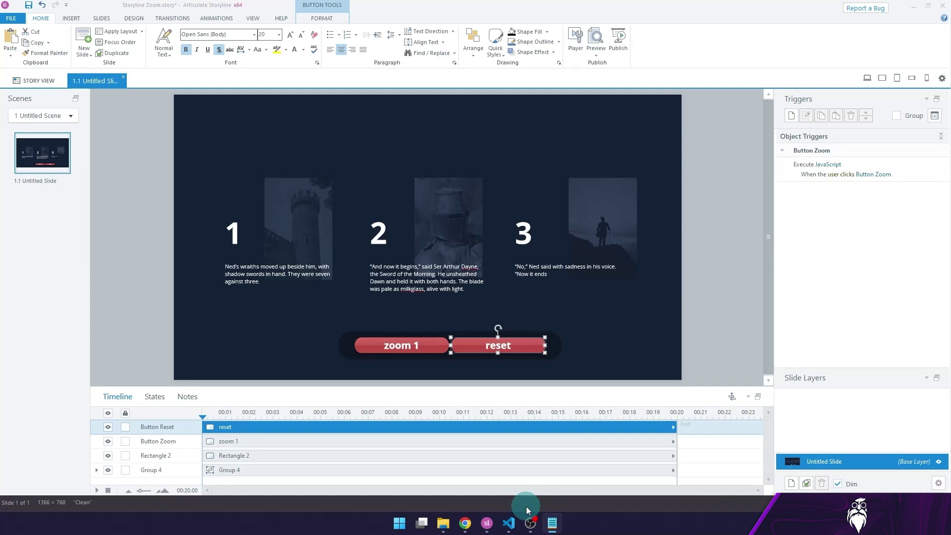
left_click(889, 169)
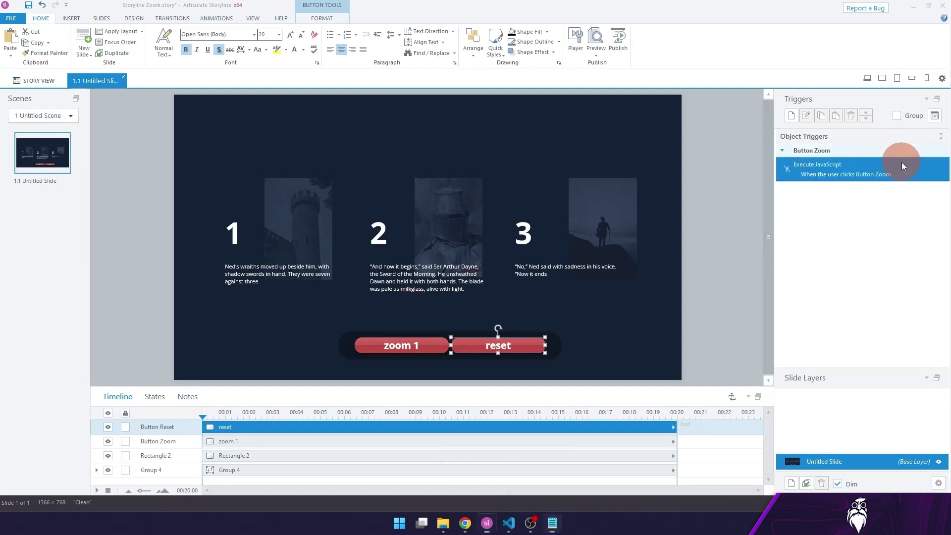
right_click(914, 172)
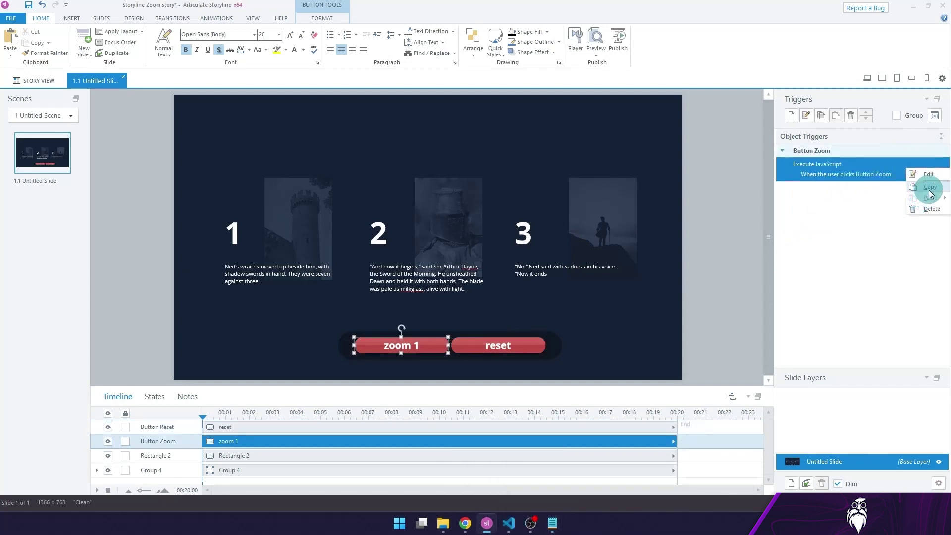
left_click(930, 187)
left_click(836, 115)
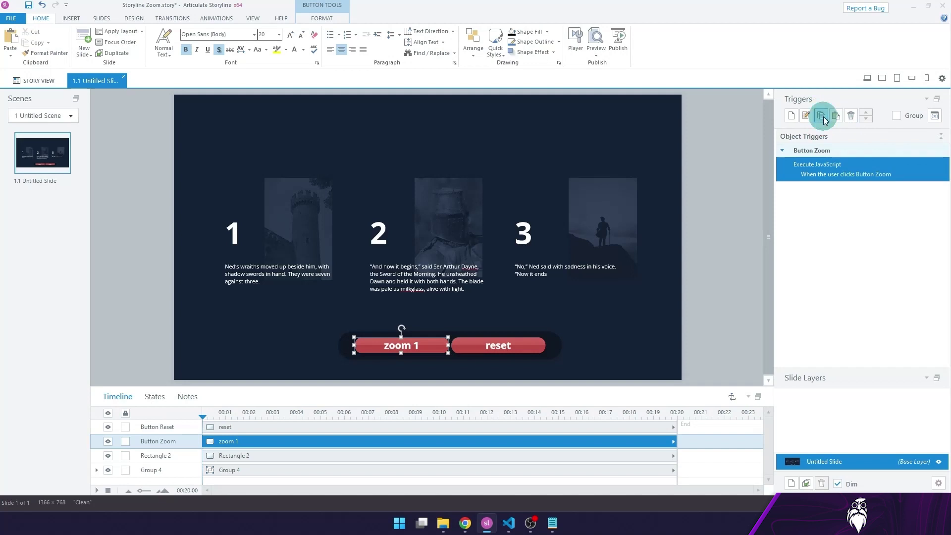
left_click(873, 199)
left_click(887, 255)
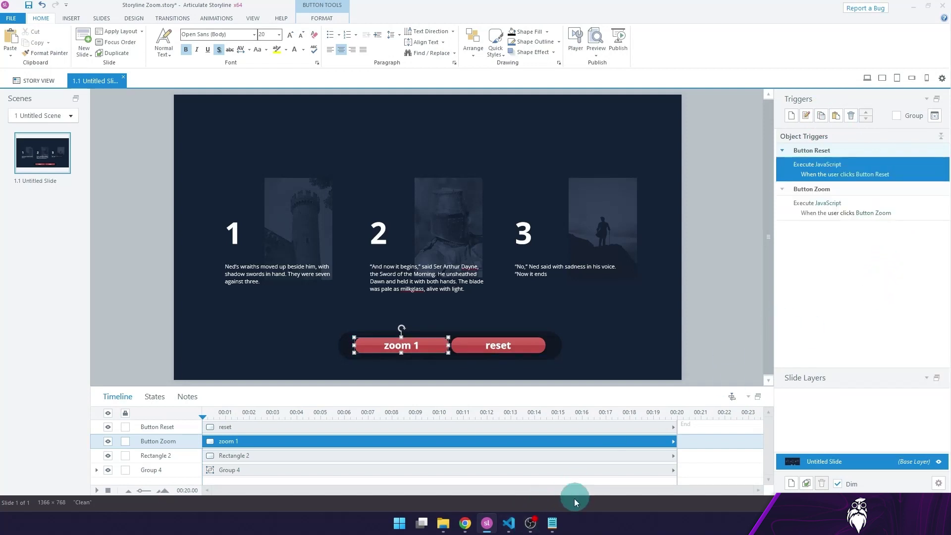
left_click(518, 523)
Duplicate the zoom code below itself, headed by a //RESET comment
left_click_drag(741, 138, 81, 89)
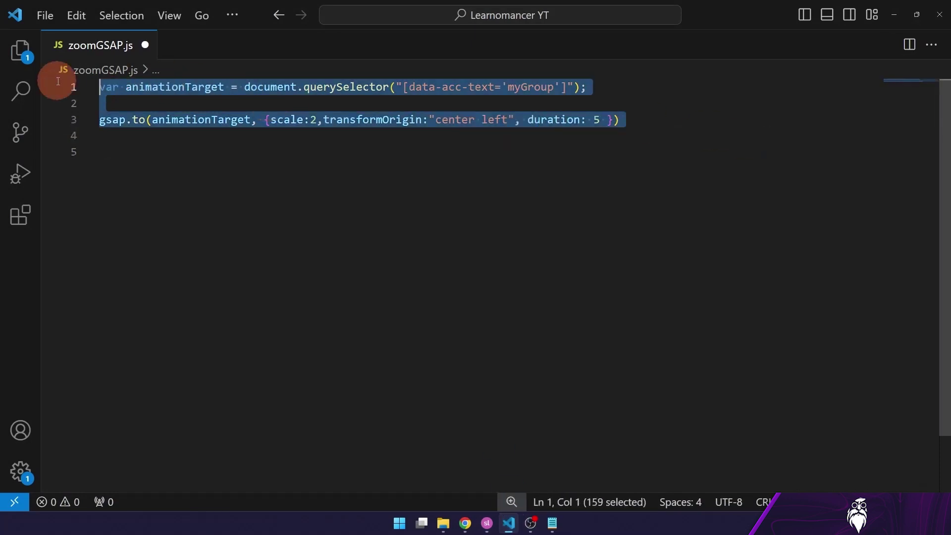
key("ctrl+c")
left_click(651, 118)
key("Return")
key("Return")
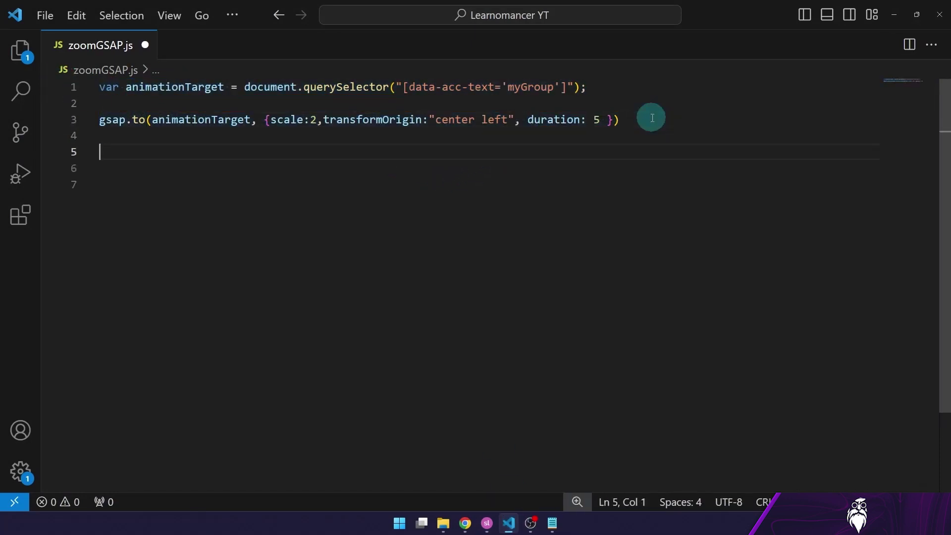
key("Return")
key("Return")
key("ctrl+v")
key("Up")
key("Up")
key("Up")
key("Up")
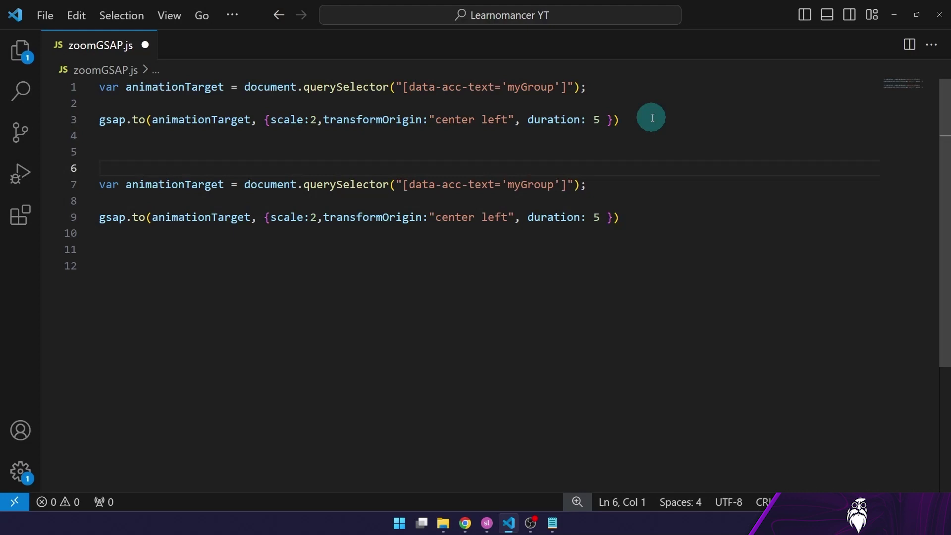
type("//RESET")
Change the copy to scale:1 and remove its transformOrigin and duration settings
left_click(669, 237)
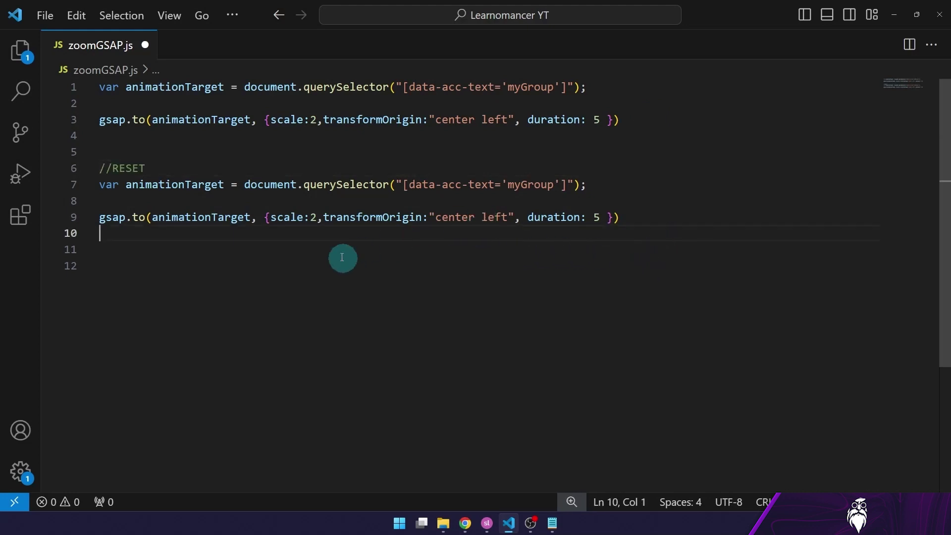
double_click(313, 218)
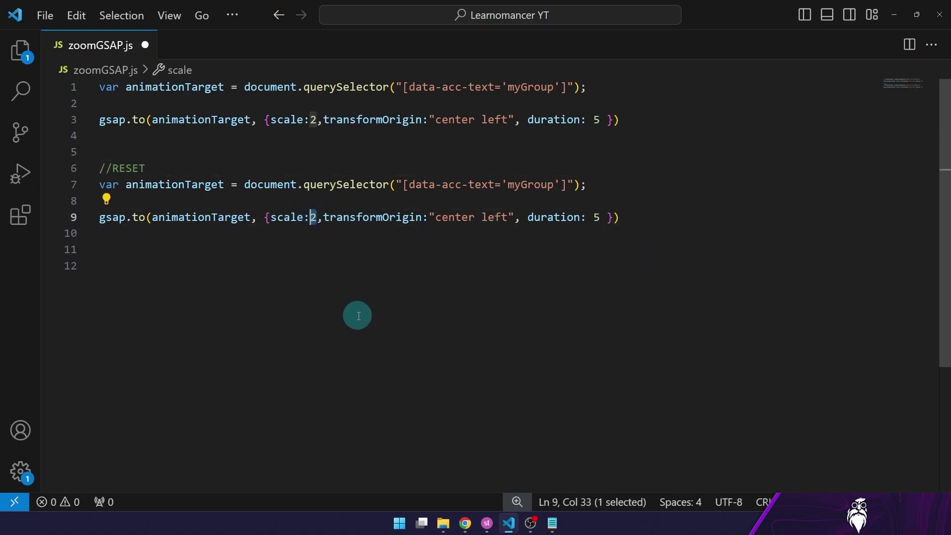
type("1")
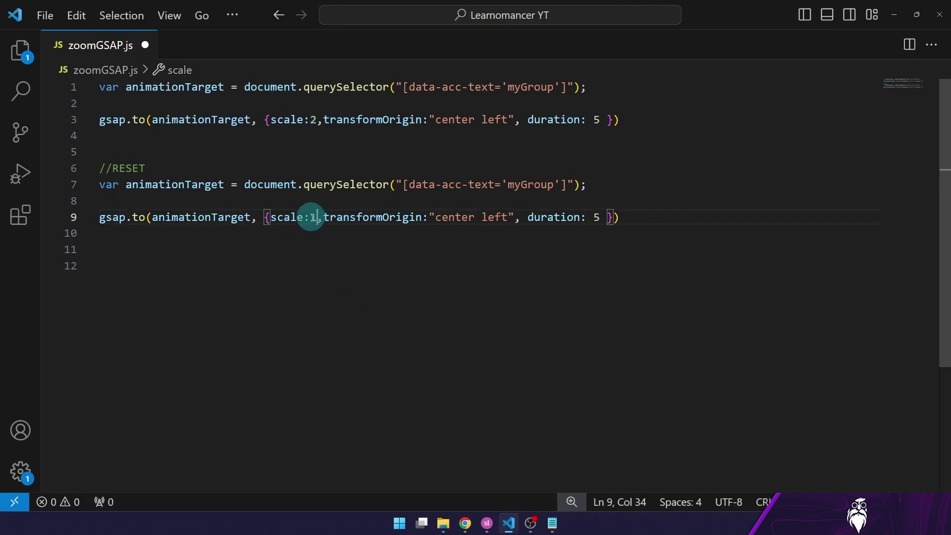
left_click(431, 217)
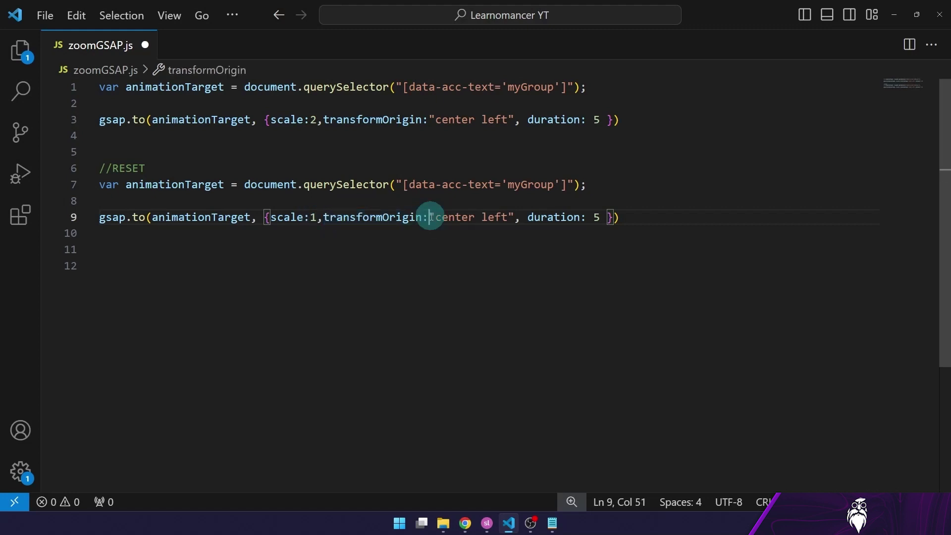
left_click_drag(323, 218, 517, 224)
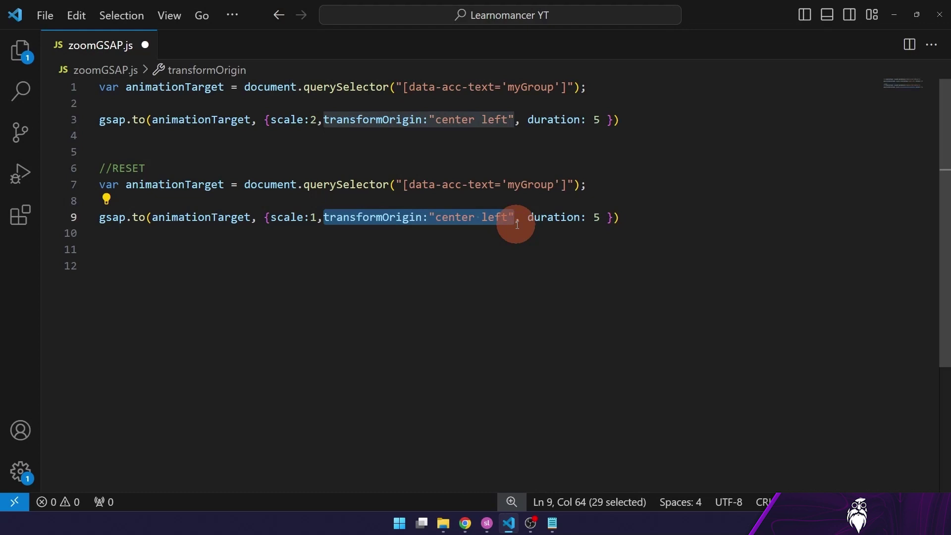
key("BackSpace")
key("BackSpace")
left_click(204, 263)
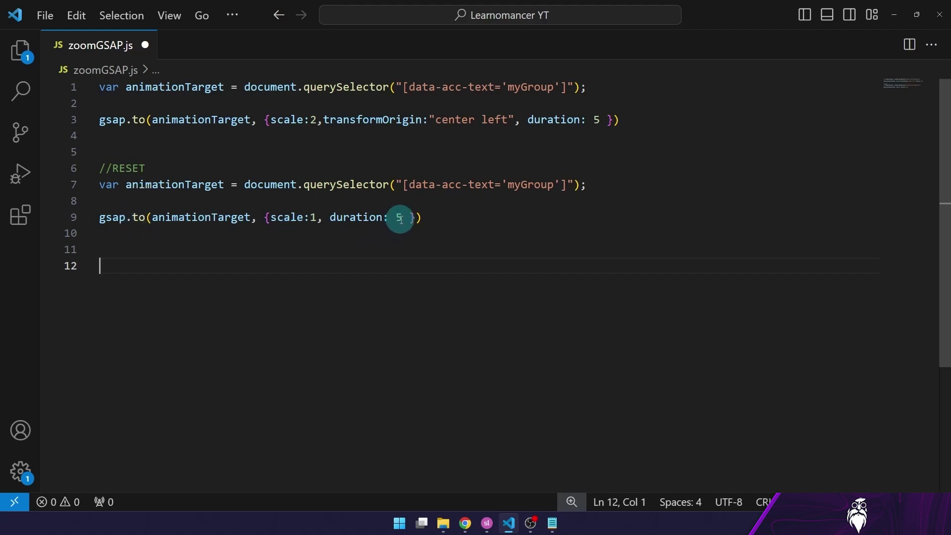
left_click_drag(404, 220, 325, 218)
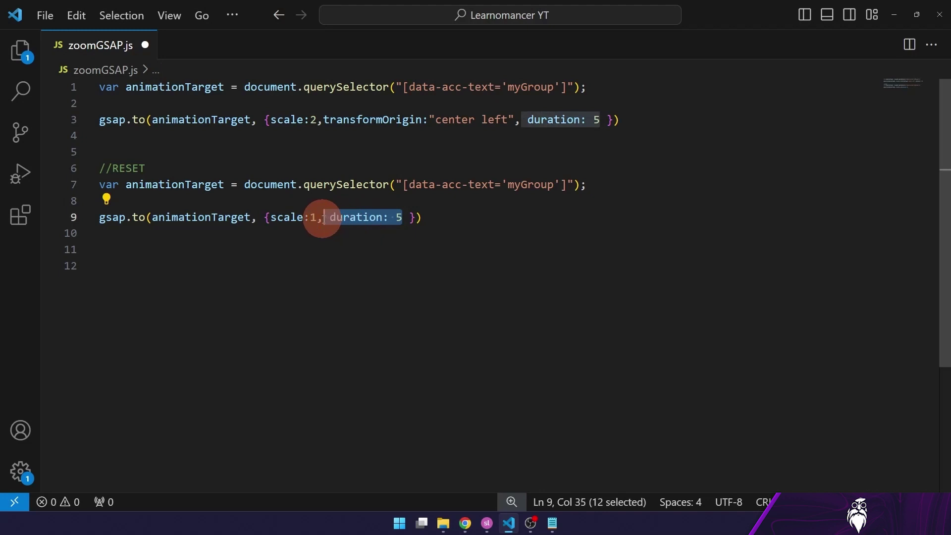
key("BackSpace")
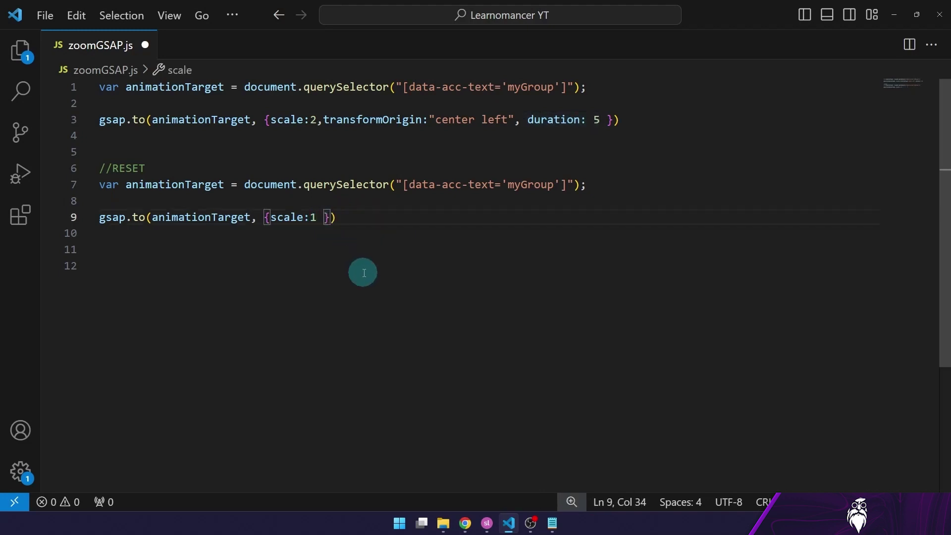
Select the //RESET block and open Button Reset's trigger script in Storyline
left_click_drag(414, 270, 100, 185)
left_click(486, 523)
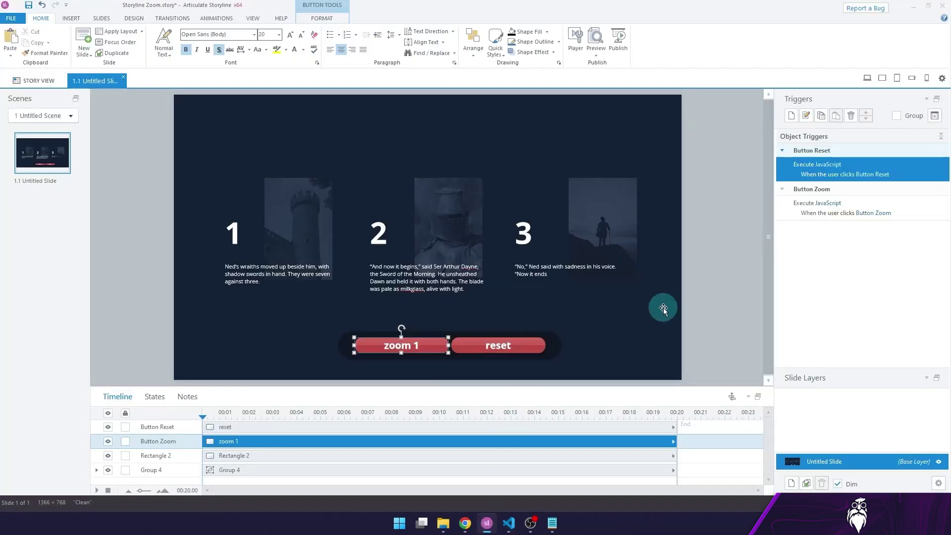
left_click(834, 170)
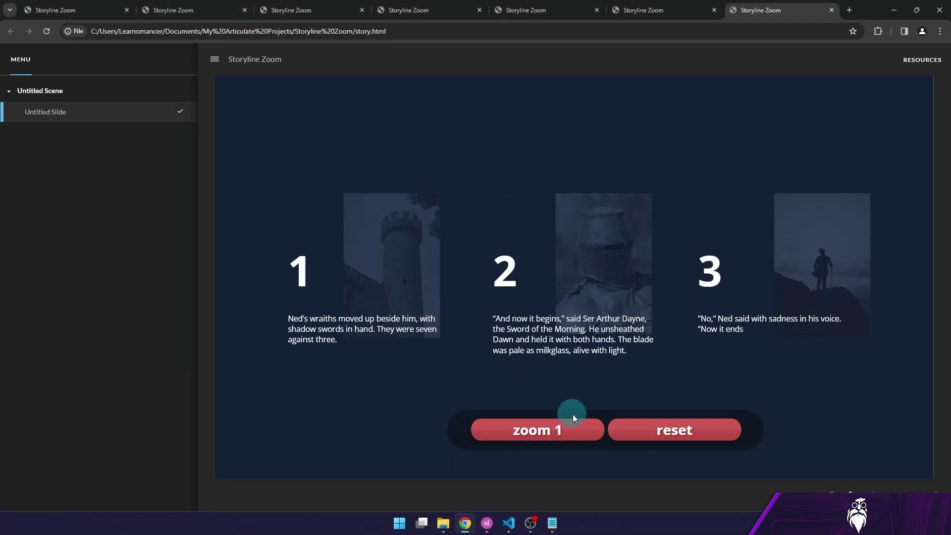
Alternate zoom 1 and reset repeatedly in Chrome, including resets mid-zoom, then return to Storyline
left_click(575, 425)
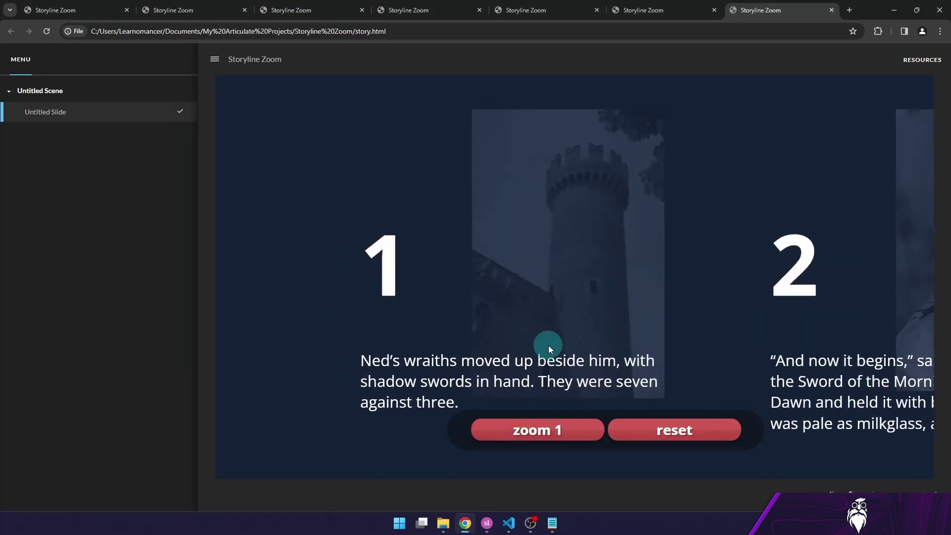
left_click(726, 438)
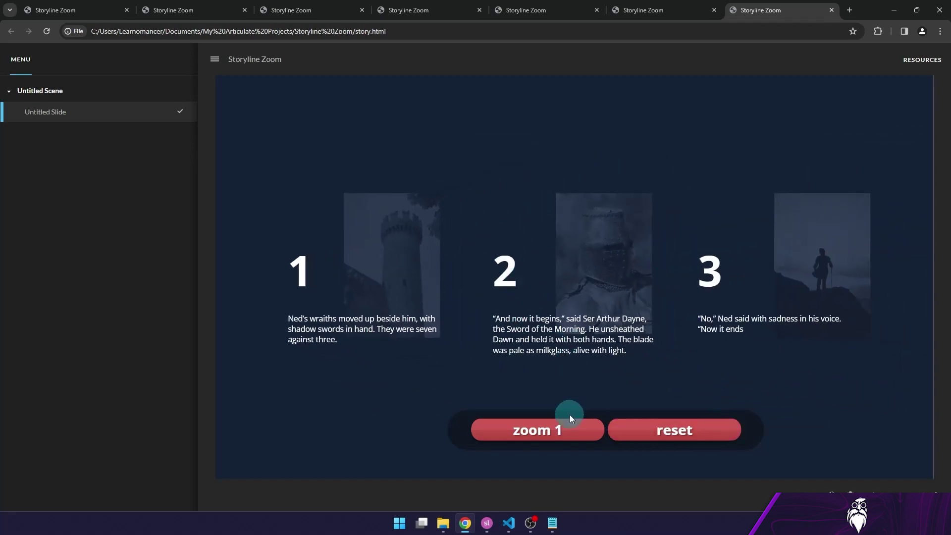
left_click(570, 419)
left_click(705, 427)
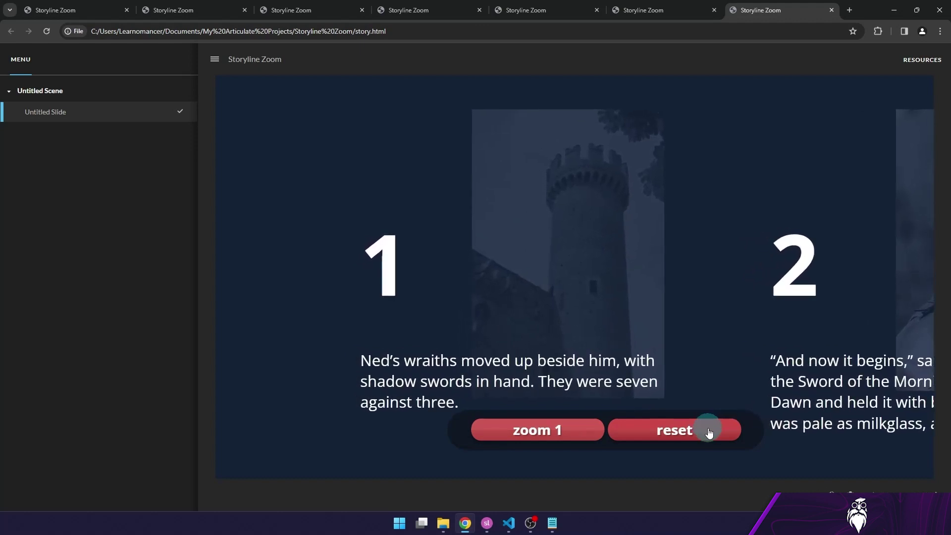
left_click(709, 431)
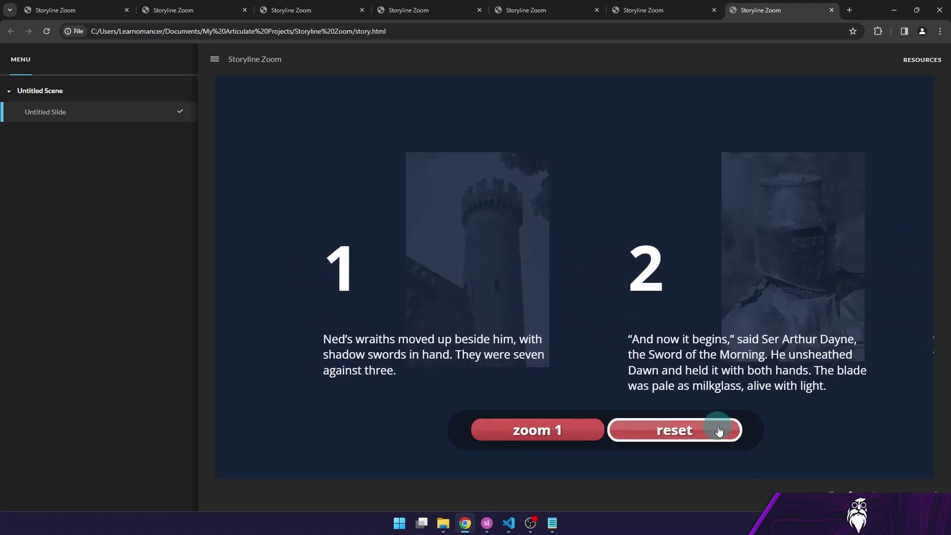
left_click(675, 432)
left_click(675, 433)
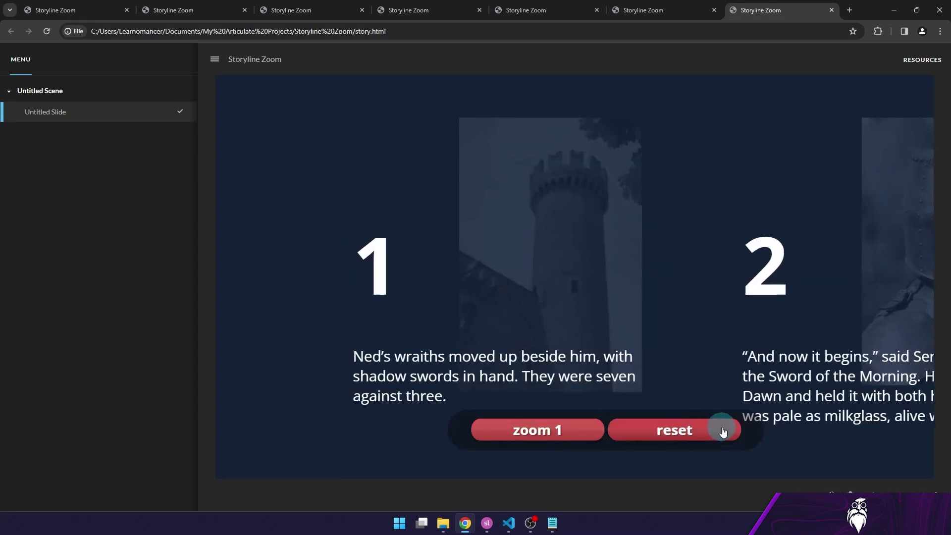
left_click(721, 430)
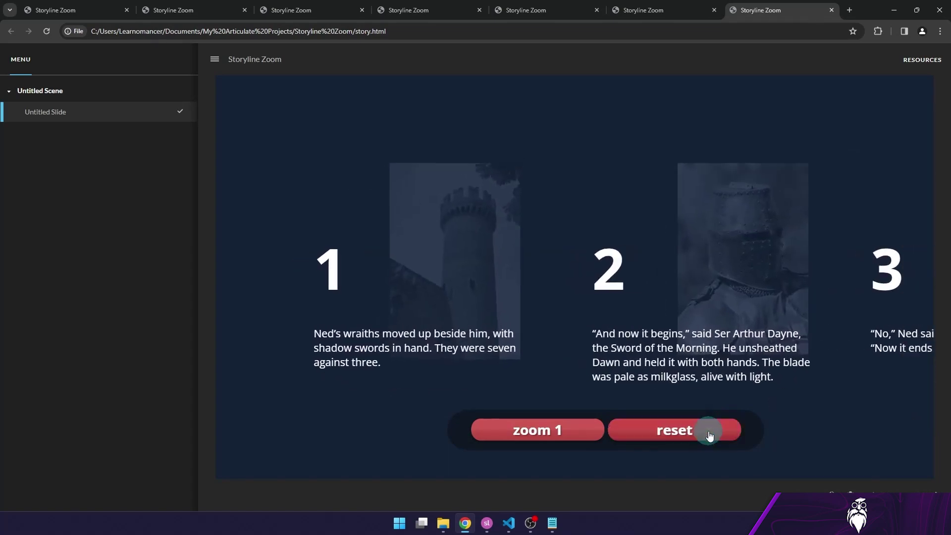
left_click(716, 433)
left_click(719, 436)
left_click(718, 436)
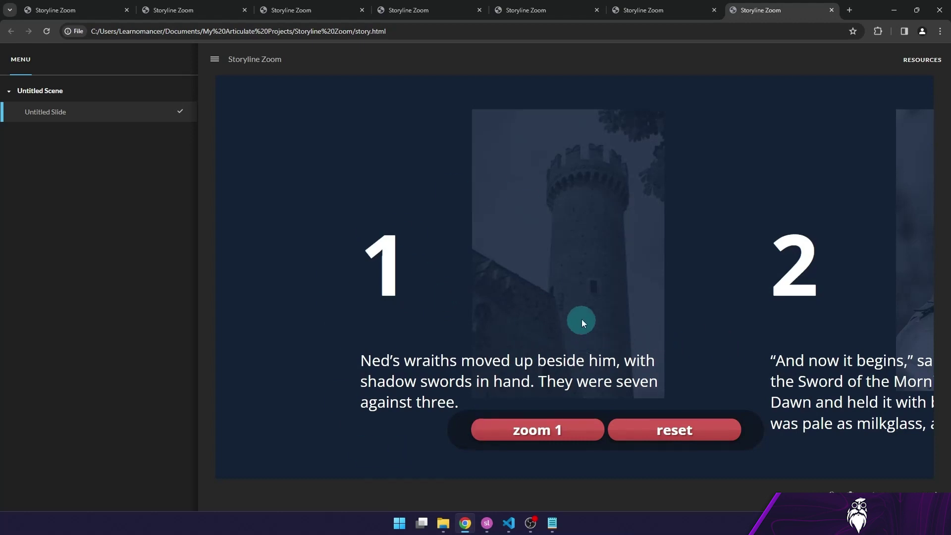
left_click(665, 422)
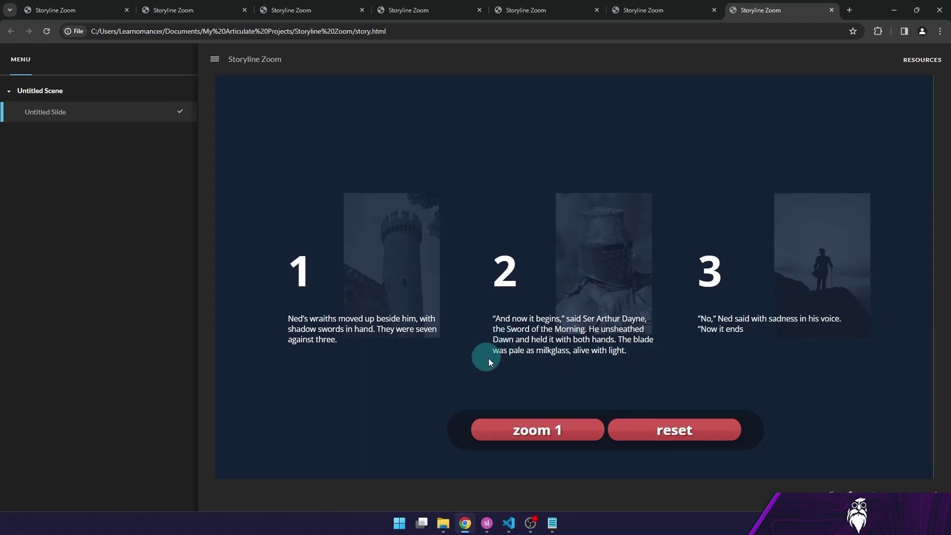
key("alt+Tab")
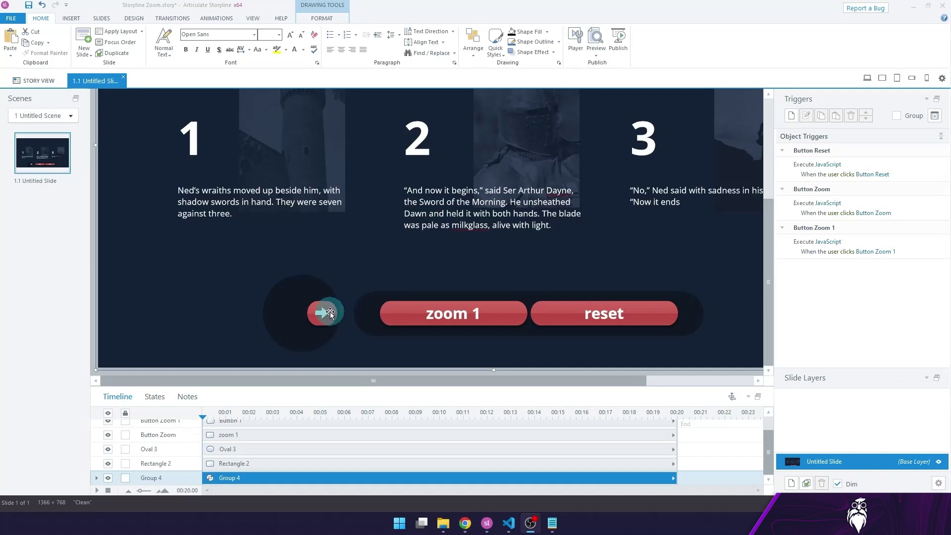
Replace the arrow button script's scale settings with xPercent:"+=3" and confirm the code
left_click(330, 311)
left_click(375, 280)
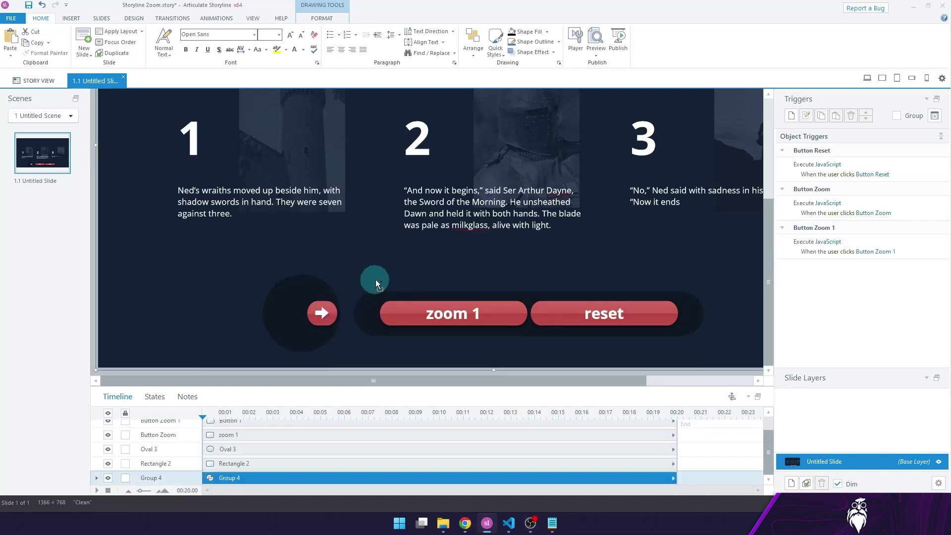
scroll(376, 279, "down", 2)
left_click(320, 342)
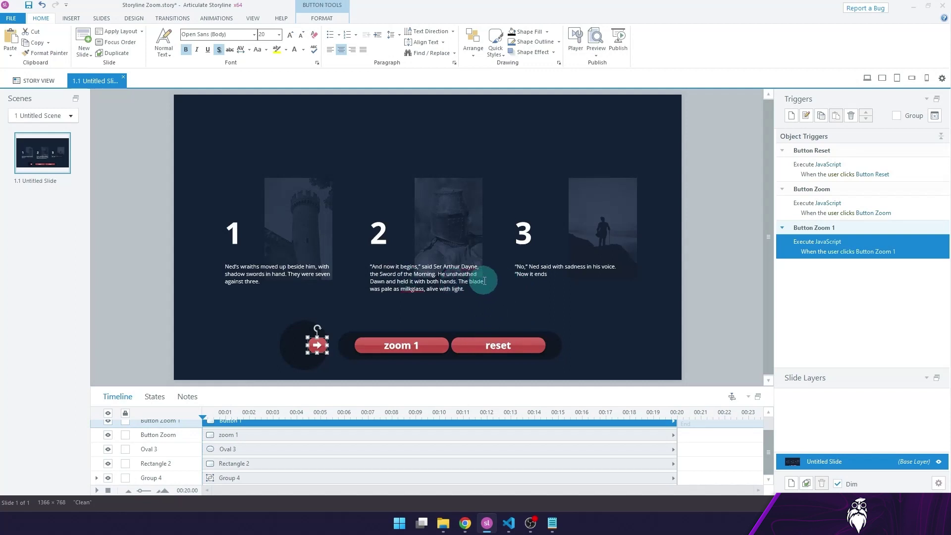
left_click(824, 246)
left_click_drag(492, 335, 534, 342)
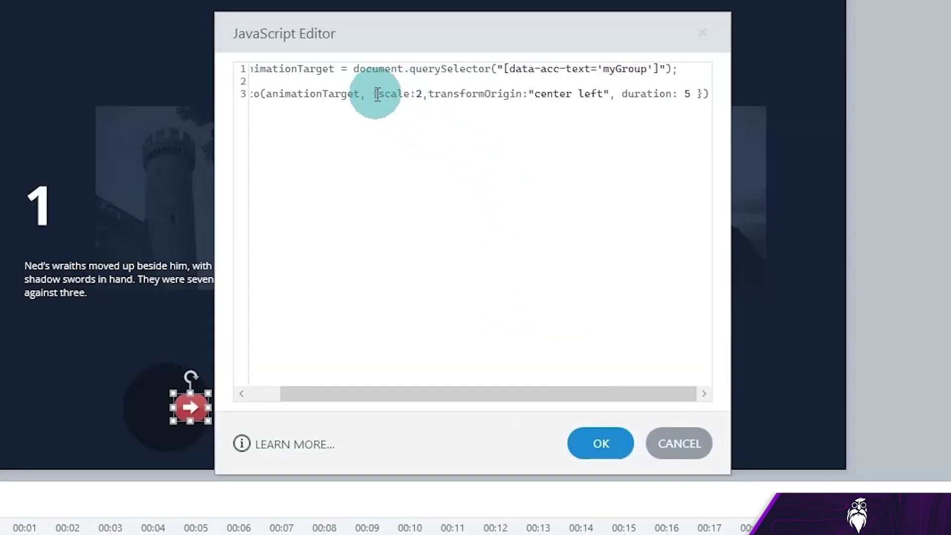
left_click_drag(377, 94, 687, 94)
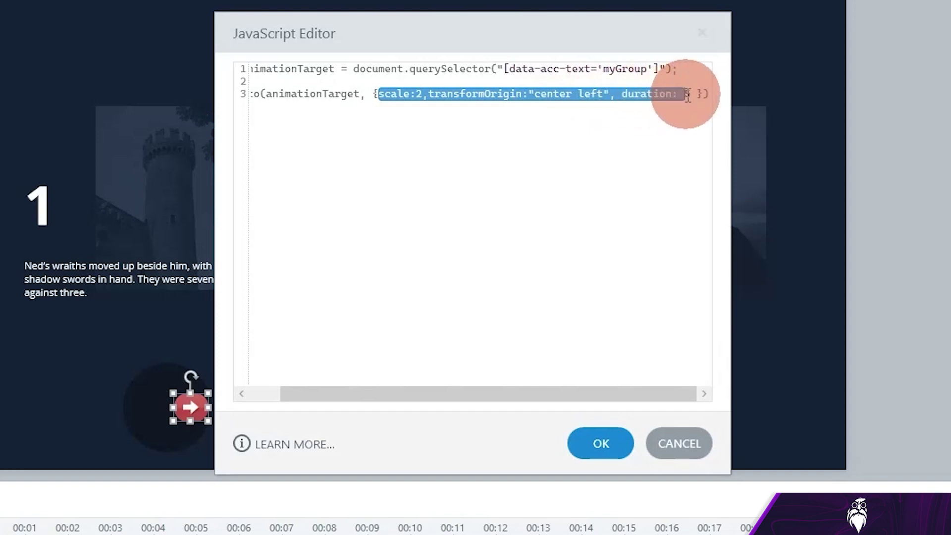
key("BackSpace")
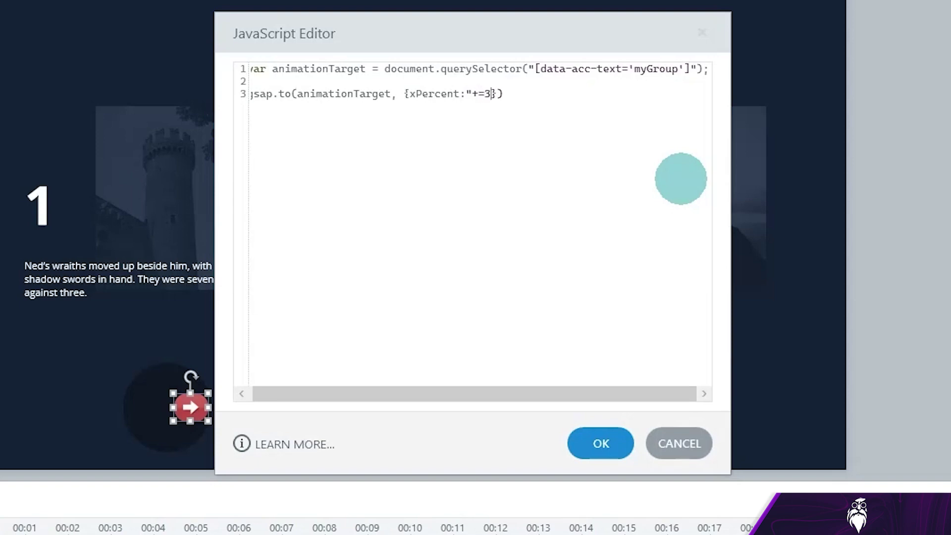
type("\"")
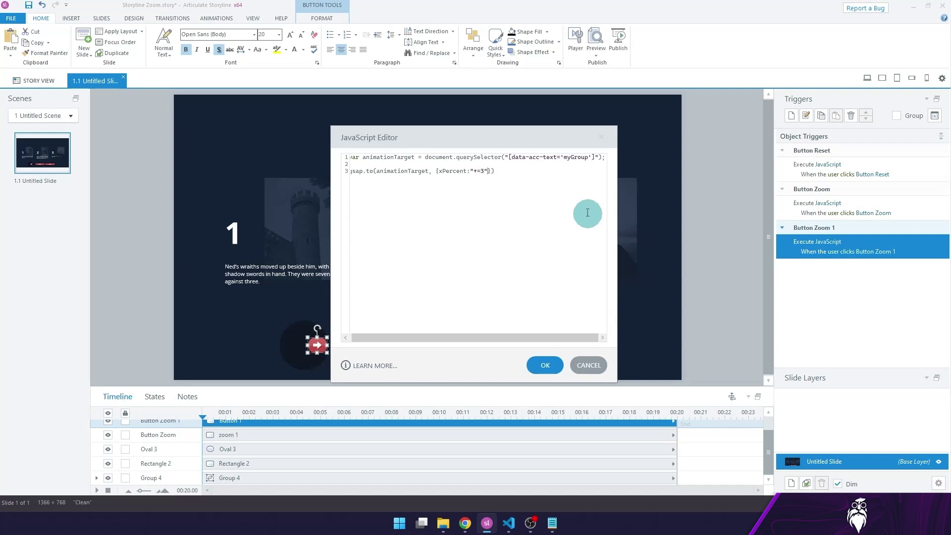
left_click(553, 180)
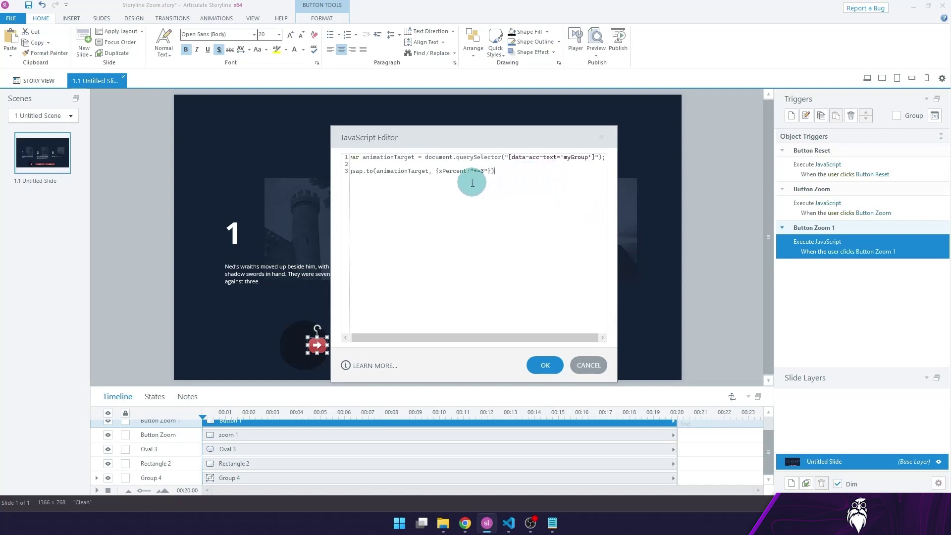
left_click(546, 365)
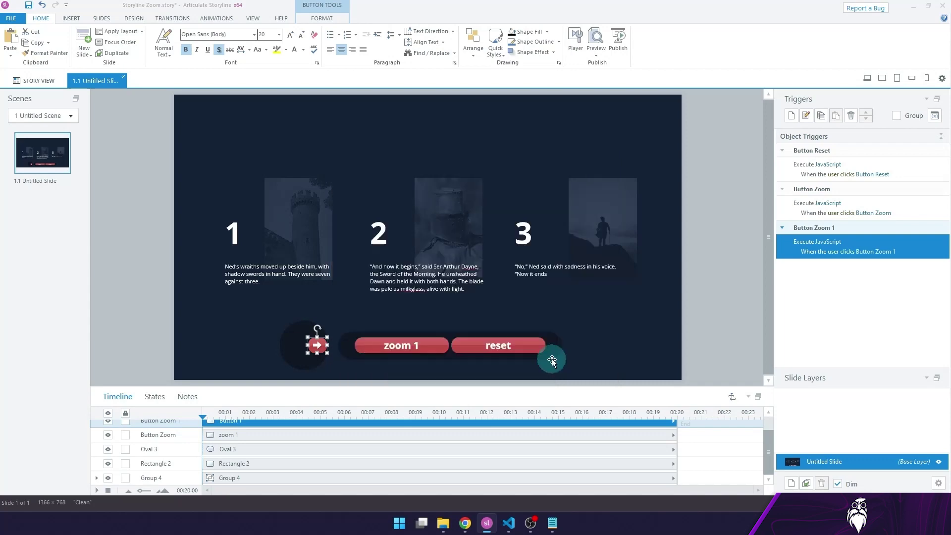
Zoom into panel 1, nudge the panels sideways with the arrow, then reload the course
left_click(720, 298)
left_click(557, 421)
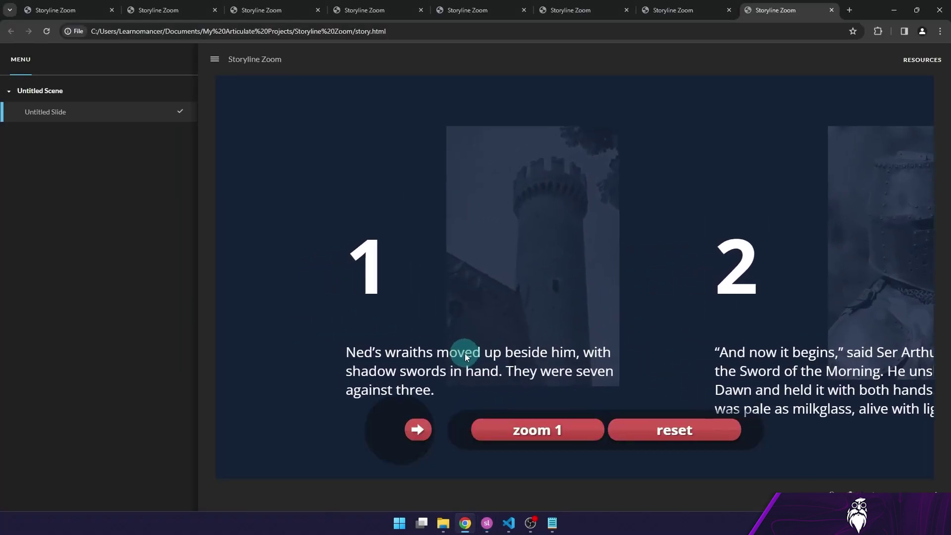
left_click(419, 430)
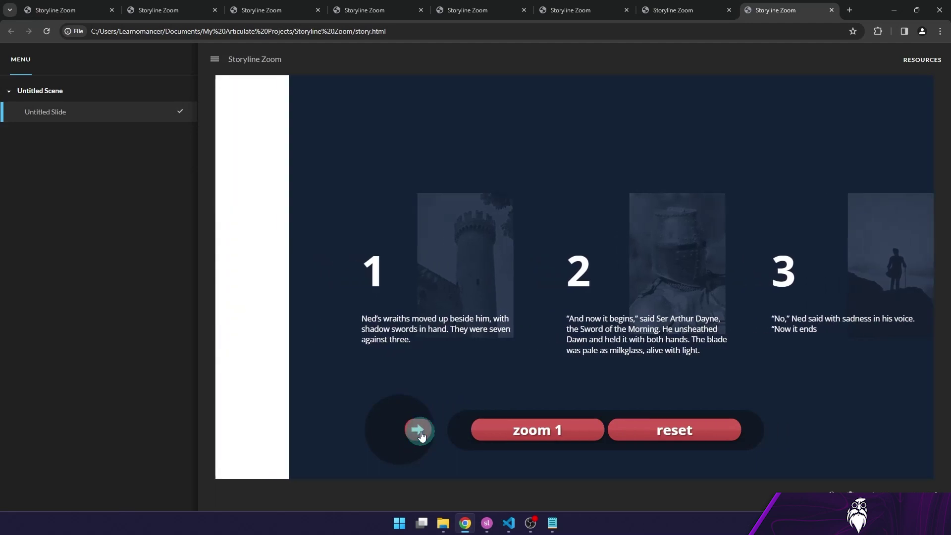
left_click(48, 34)
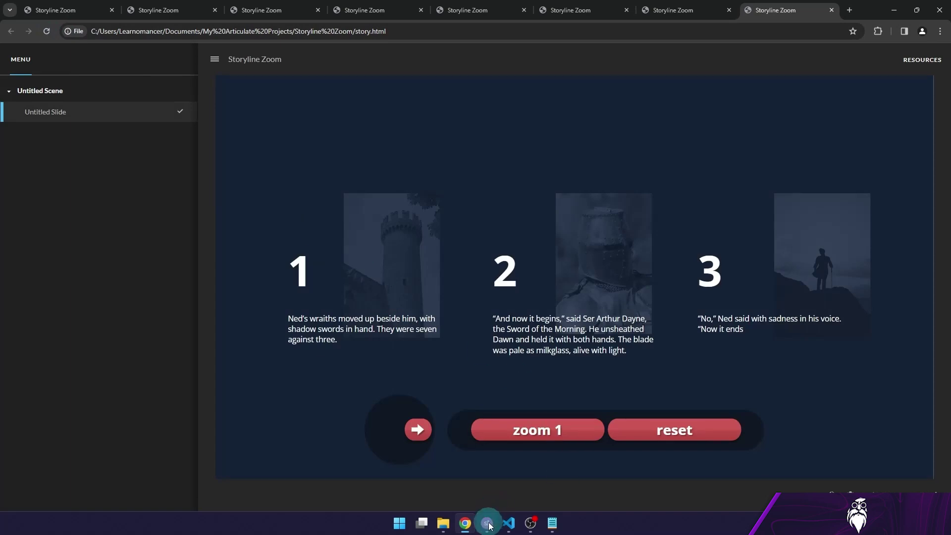
Dismiss the publish dialog and give the bottom and top buttons down and up arrow icons
left_click(487, 523)
left_click(554, 341)
left_click(325, 321)
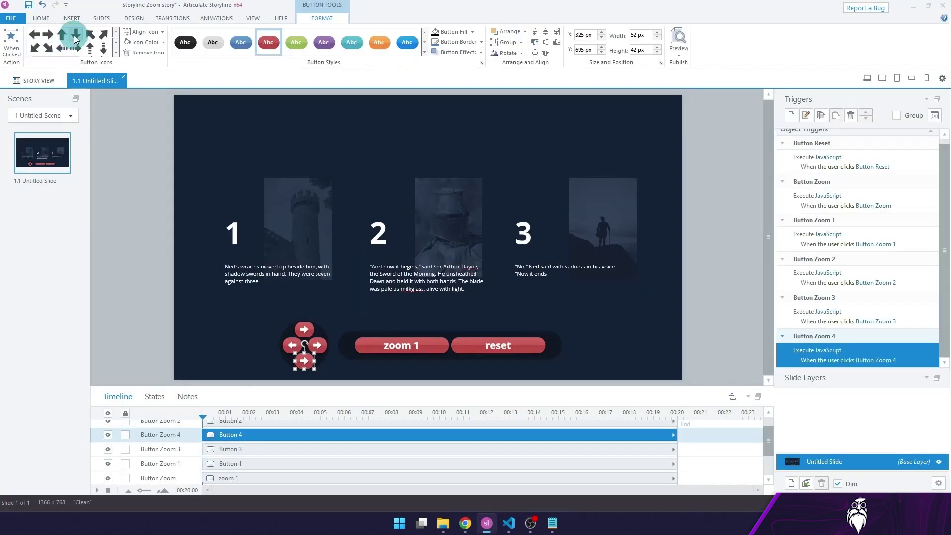
left_click(75, 38)
left_click(304, 329)
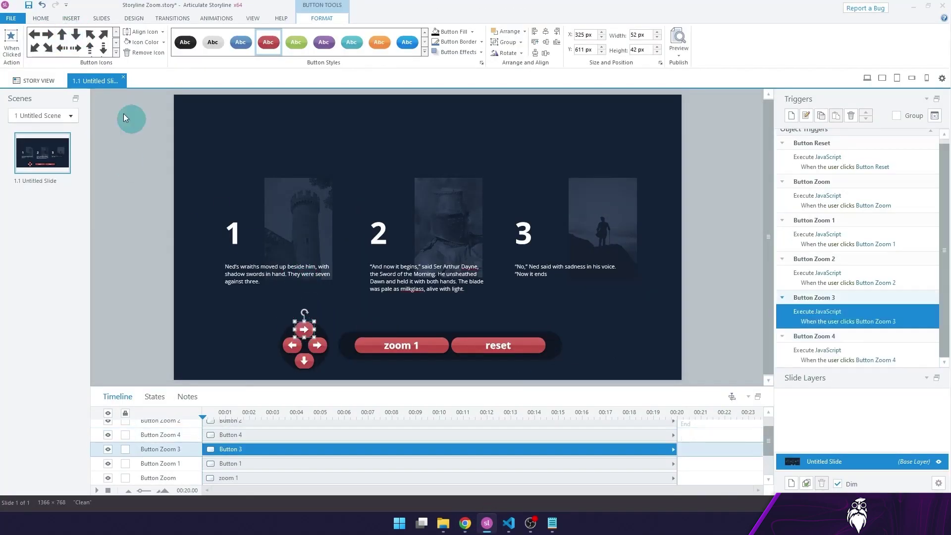
left_click(63, 46)
left_click(315, 357)
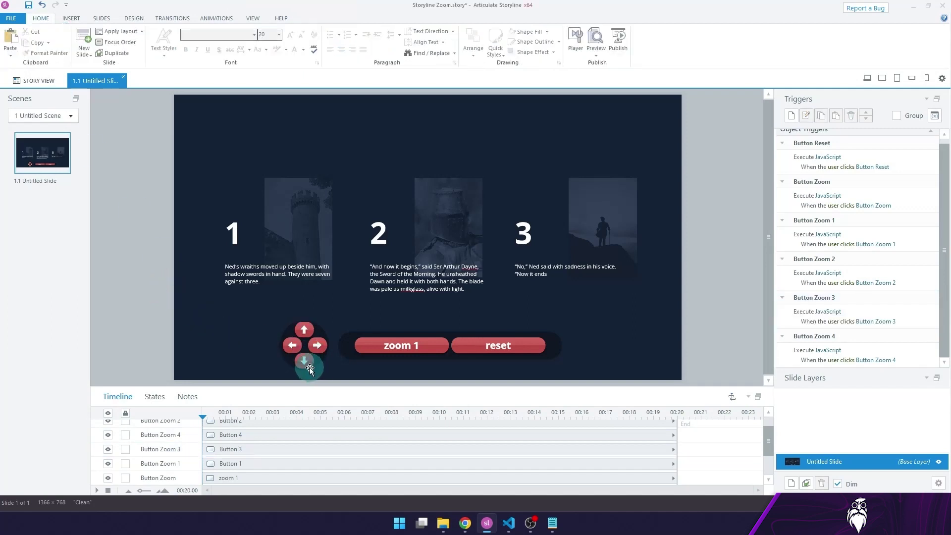
Rename the top arrow button to Button top and select its trigger
left_click(304, 329)
double_click(168, 451)
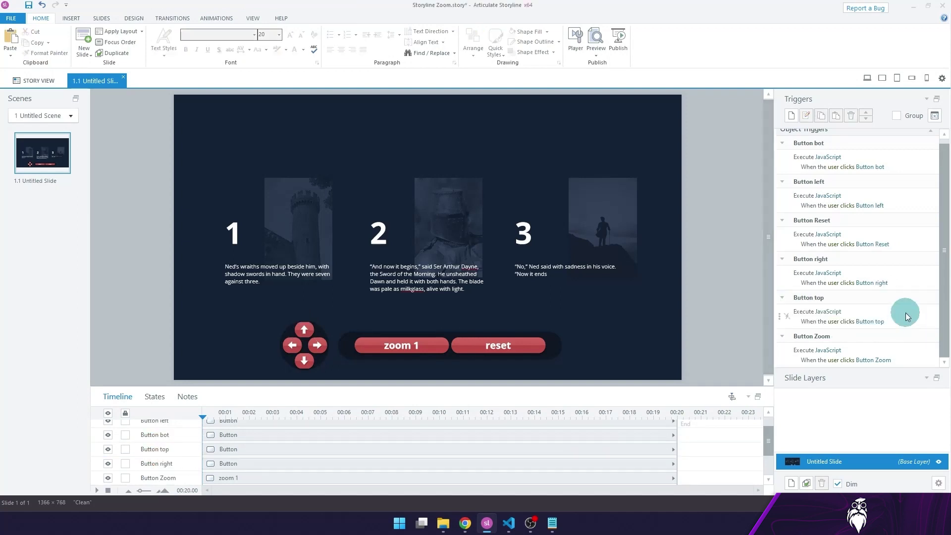
left_click(907, 315)
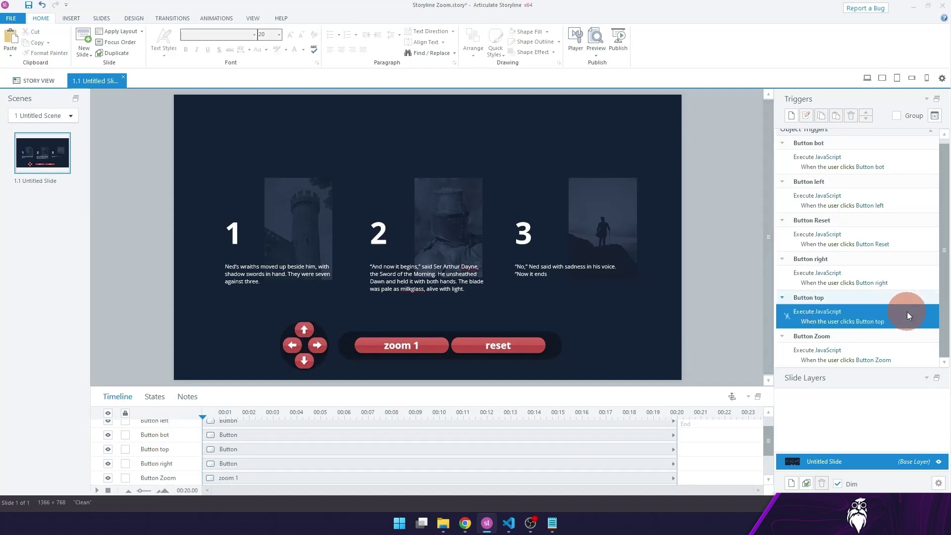
Change Button top's script to move myGroup with yPercent "-=3"
left_click(828, 312)
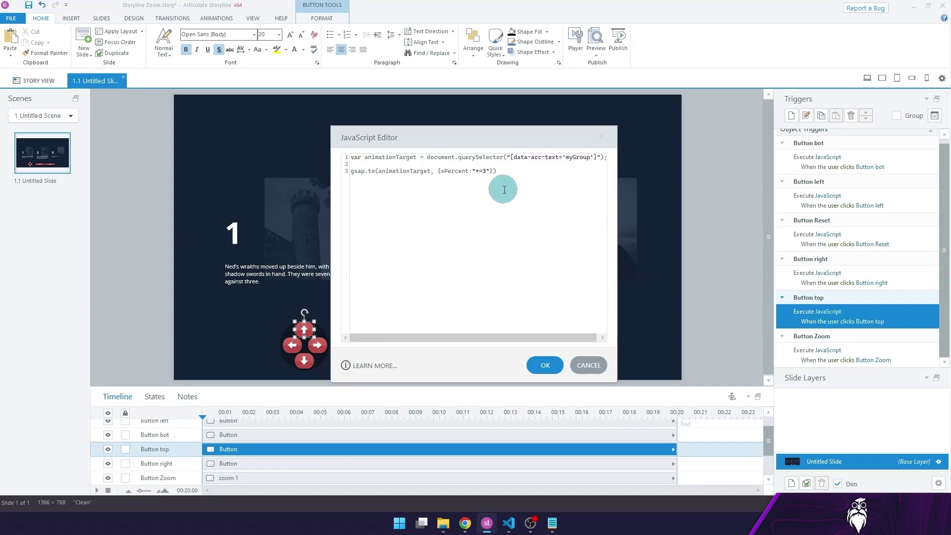
double_click(456, 170)
left_click_drag(471, 146, 608, 127)
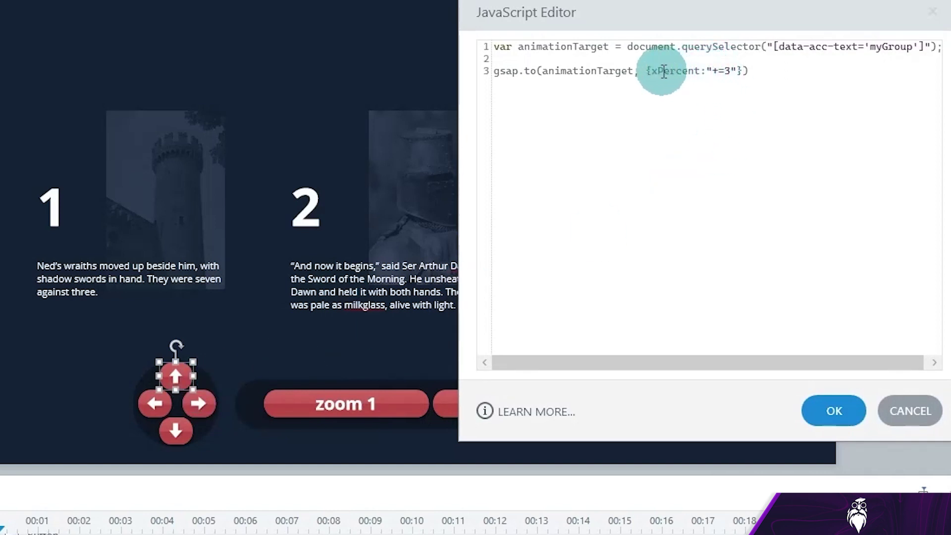
left_click_drag(651, 70, 658, 71)
type("y")
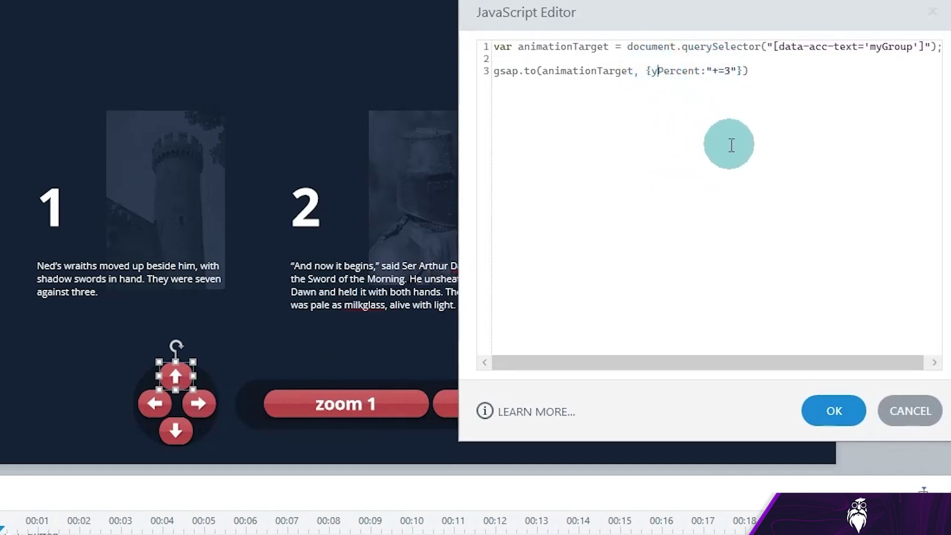
left_click_drag(718, 71, 712, 72)
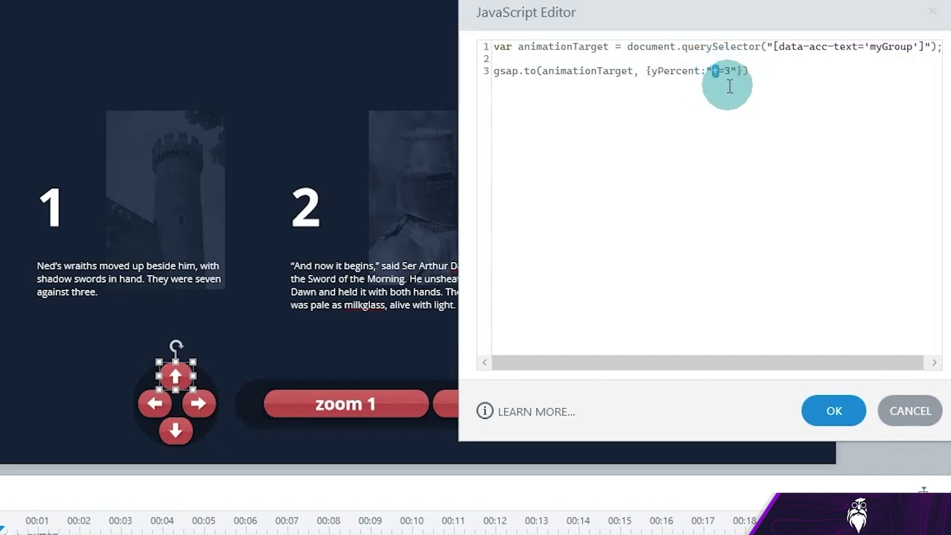
type("-")
left_click(835, 411)
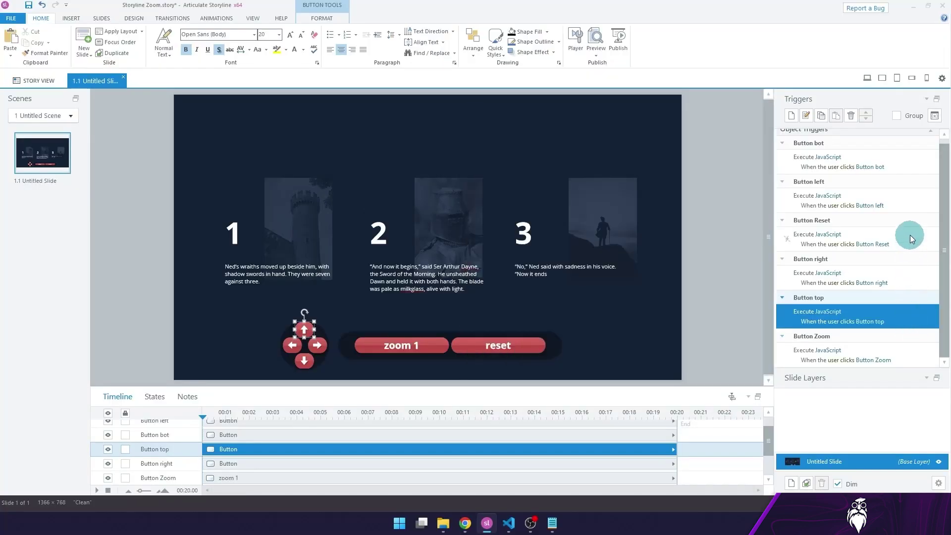
Change Button bot's script to move myGroup with yPercent "+=3"
left_click(304, 361)
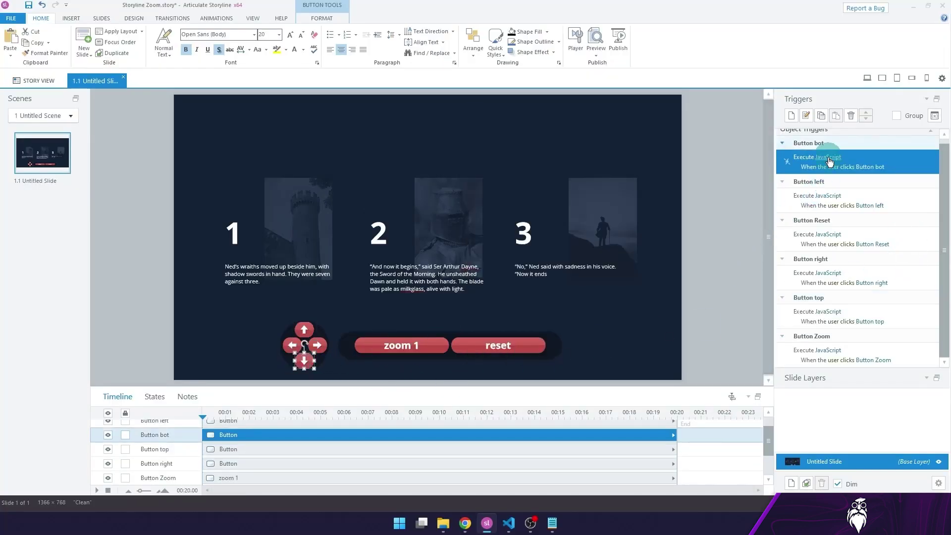
left_click(829, 159)
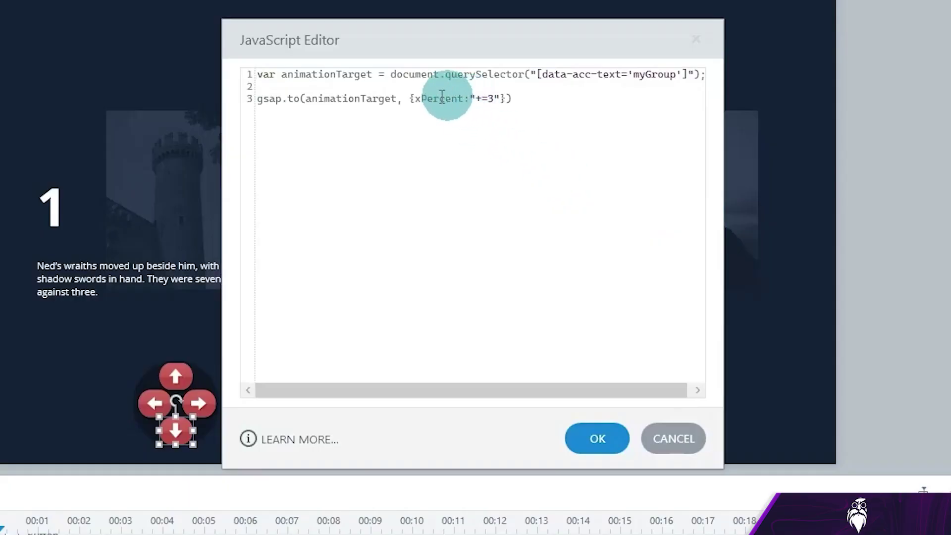
left_click_drag(446, 170, 441, 170)
type("y")
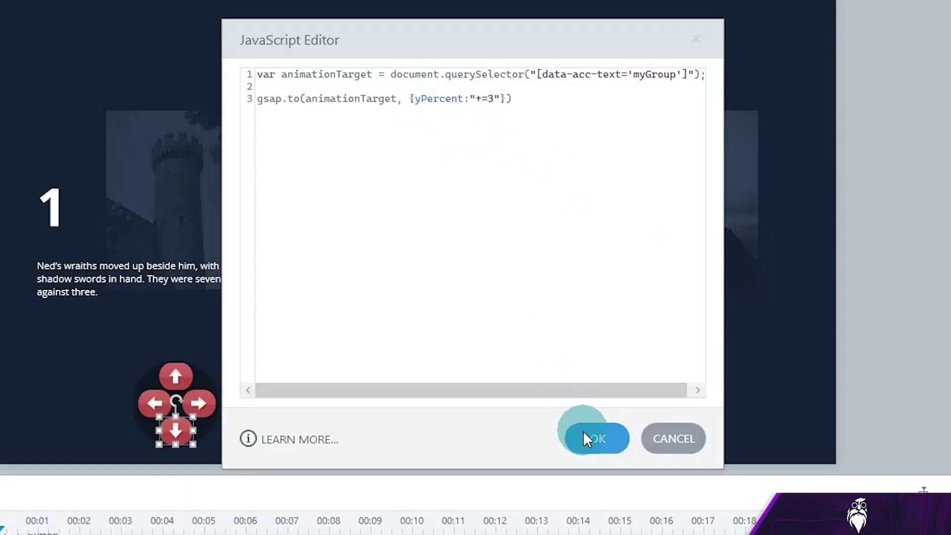
left_click(589, 439)
Change Button left's script to move myGroup with xPercent "-=3"
left_click(154, 403)
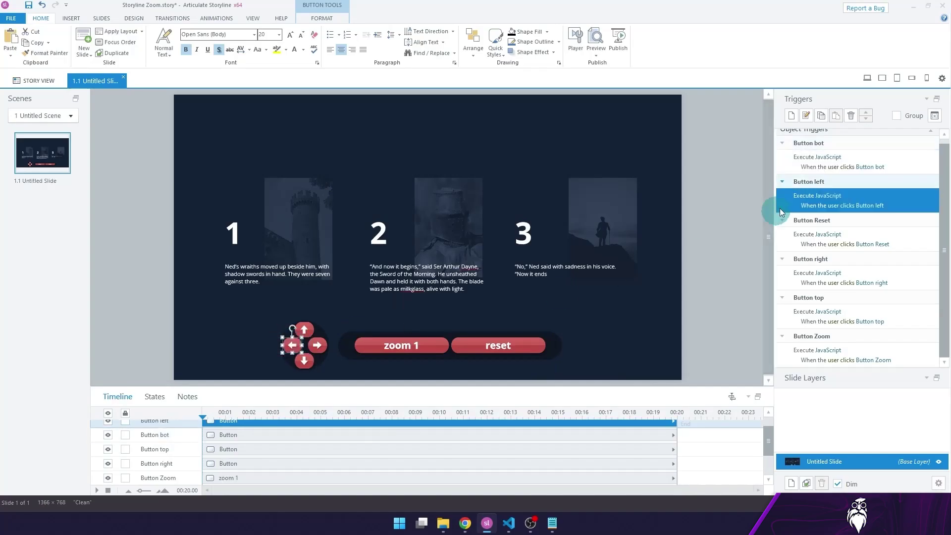
left_click(830, 198)
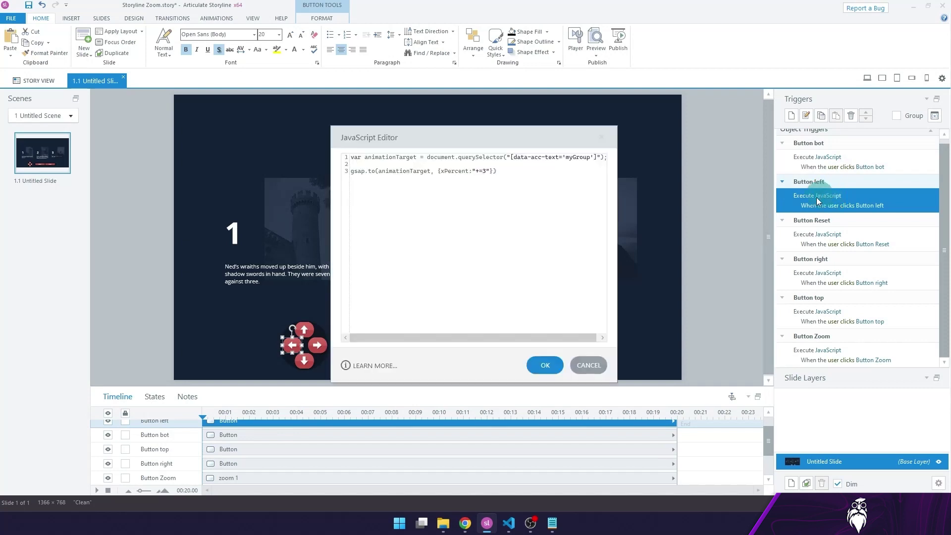
left_click(478, 171)
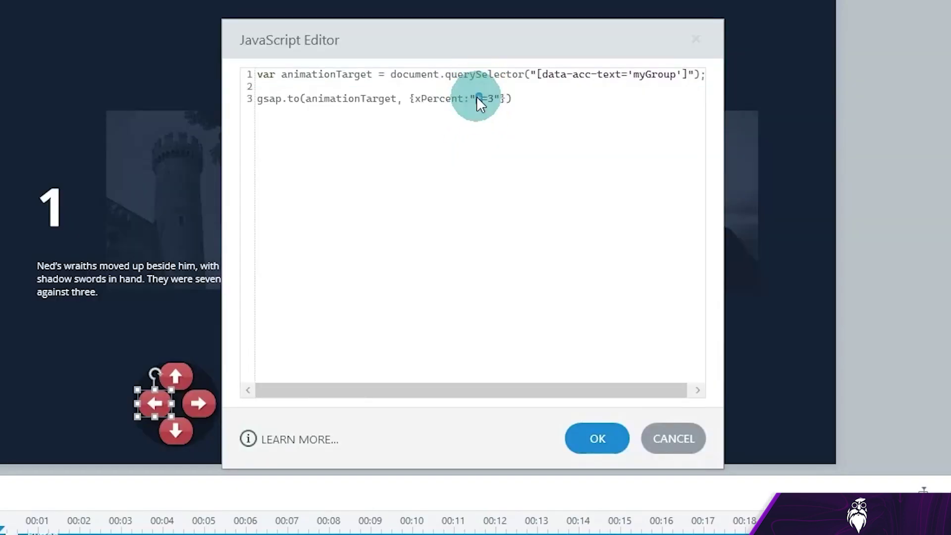
type("-")
left_click(597, 438)
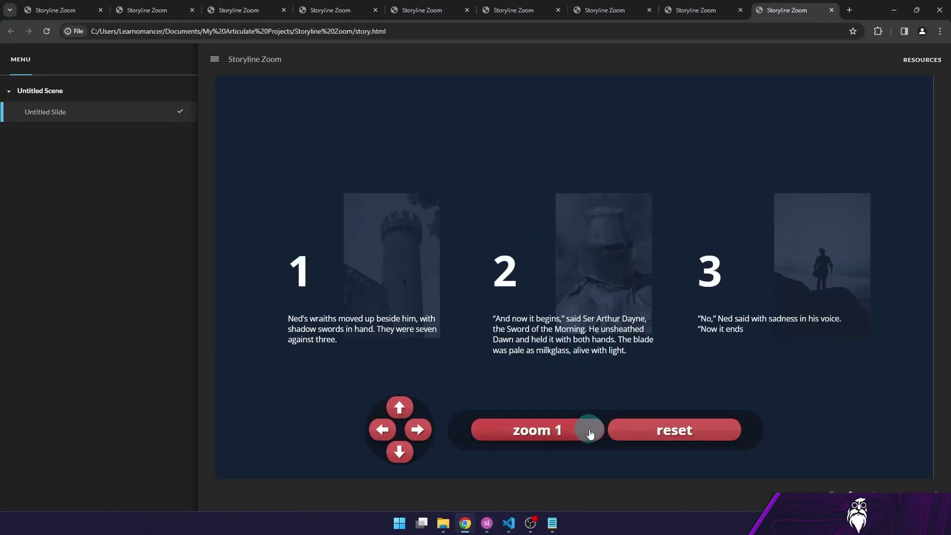
Zoom into the story panels, then pan them left, right, down and up
left_click(589, 432)
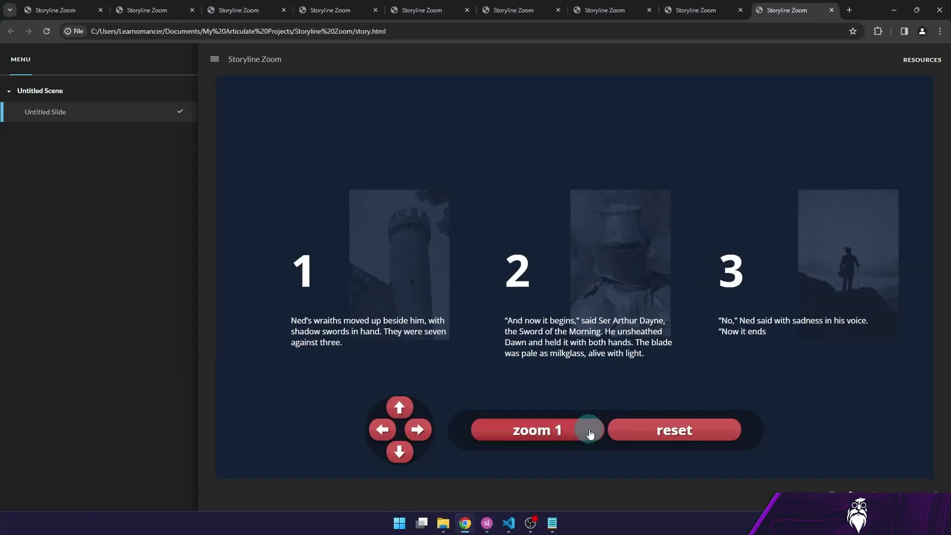
left_click(383, 430)
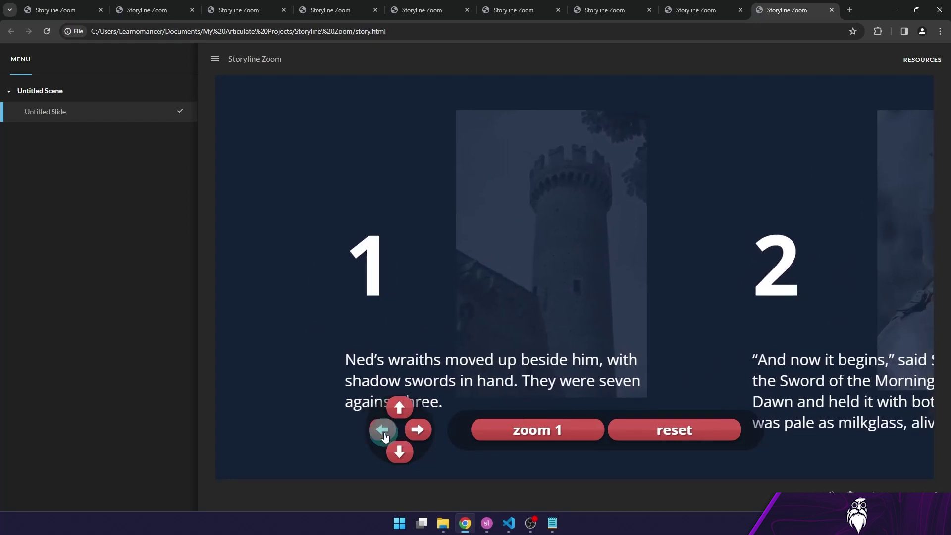
left_click(416, 431)
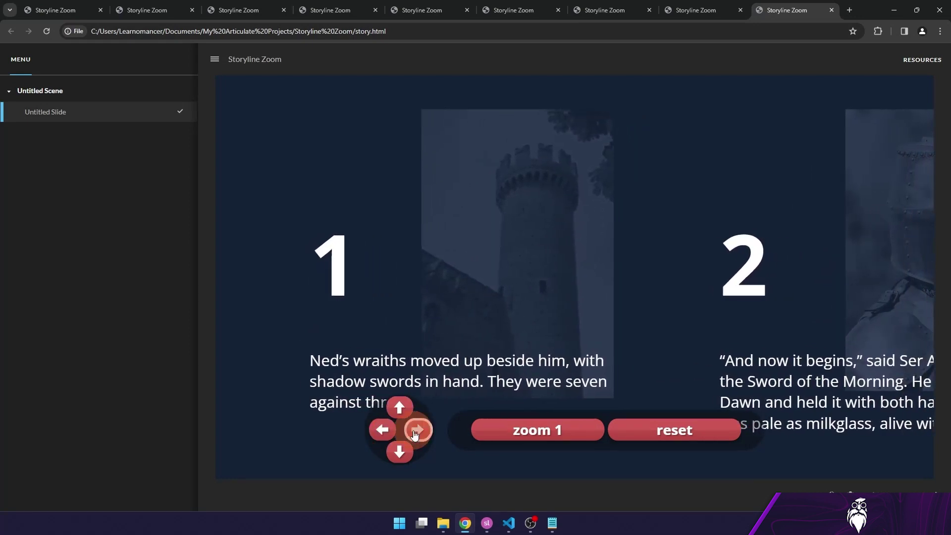
left_click(400, 452)
left_click(403, 410)
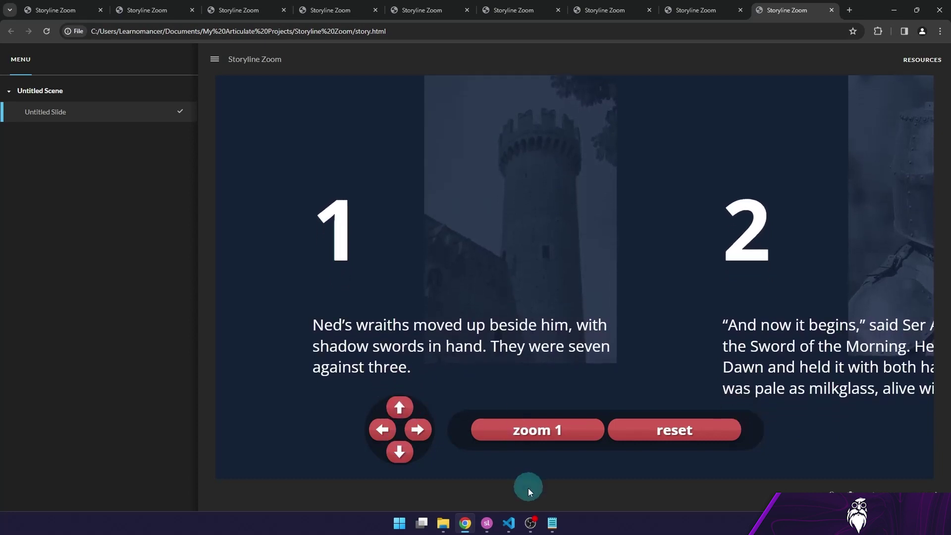
Check the xPercent value in the Button left trigger's JavaScript, then zoom in again in Chrome
left_click(487, 523)
left_click(550, 340)
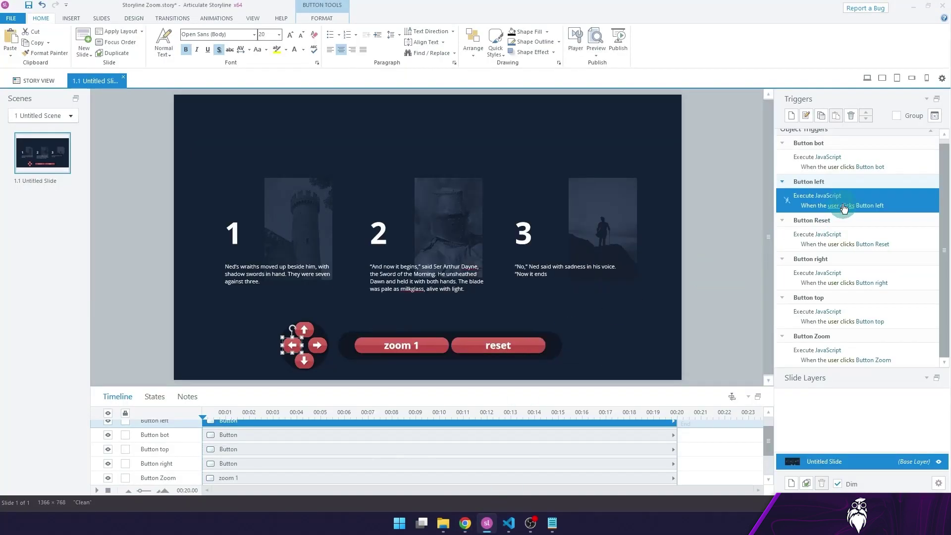
left_click(835, 201)
left_click(476, 171)
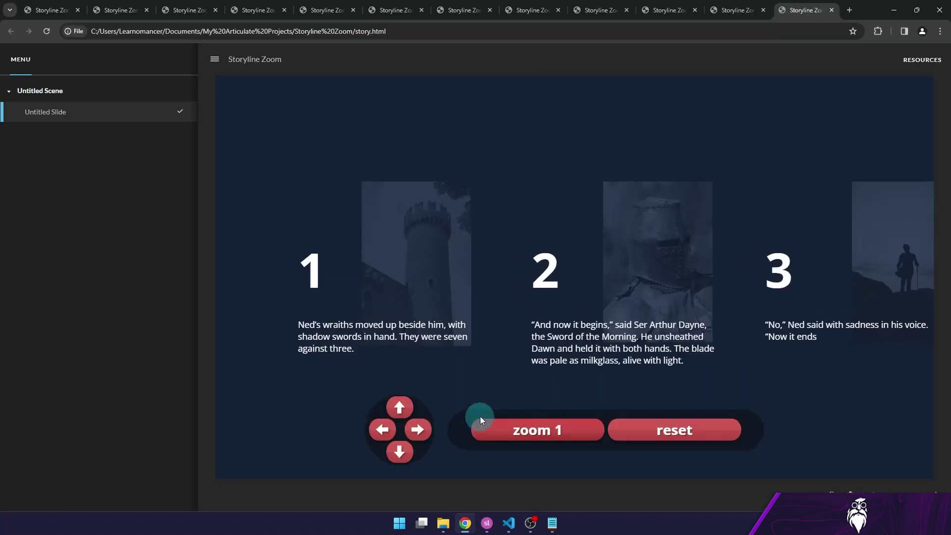
left_click(480, 421)
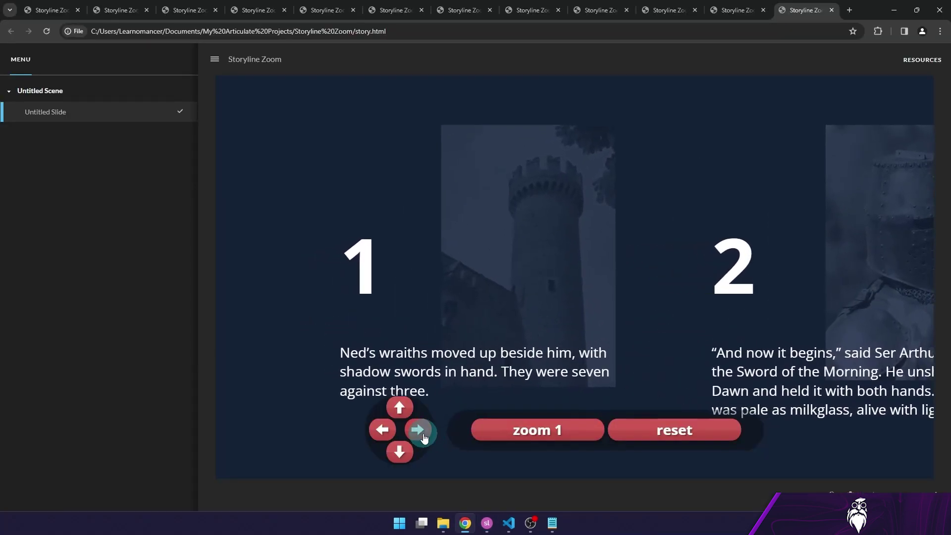
Pan the zoomed panels right twice to centre panel 2, then reset the zoom
left_click(418, 431)
left_click(419, 430)
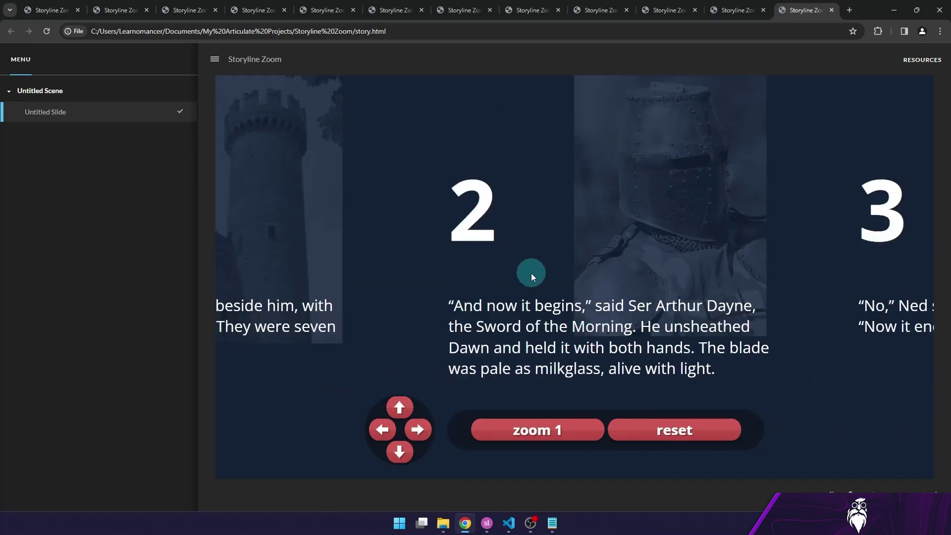
left_click(719, 433)
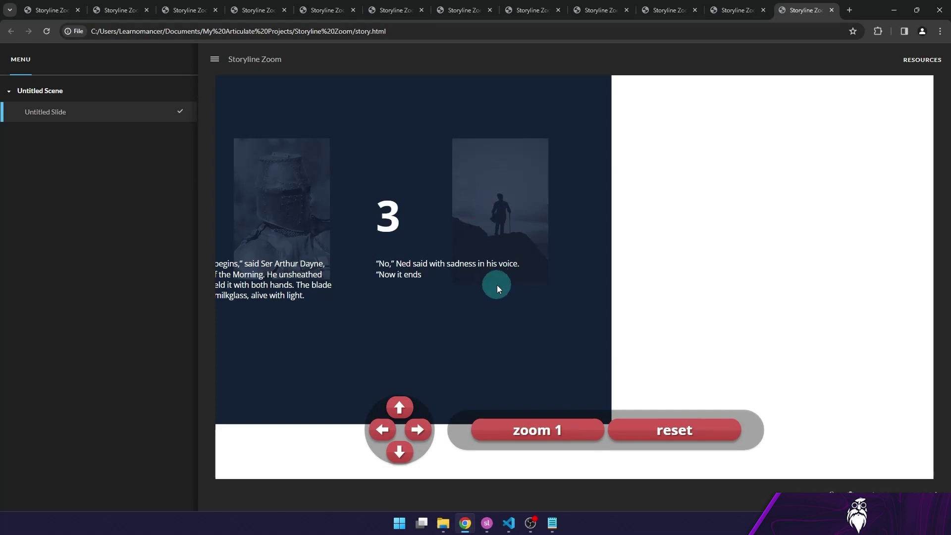
Append ', xPercent:0, yPercent:0' after scale:1 on line 9 of zoomGSAP.js
left_click(509, 525)
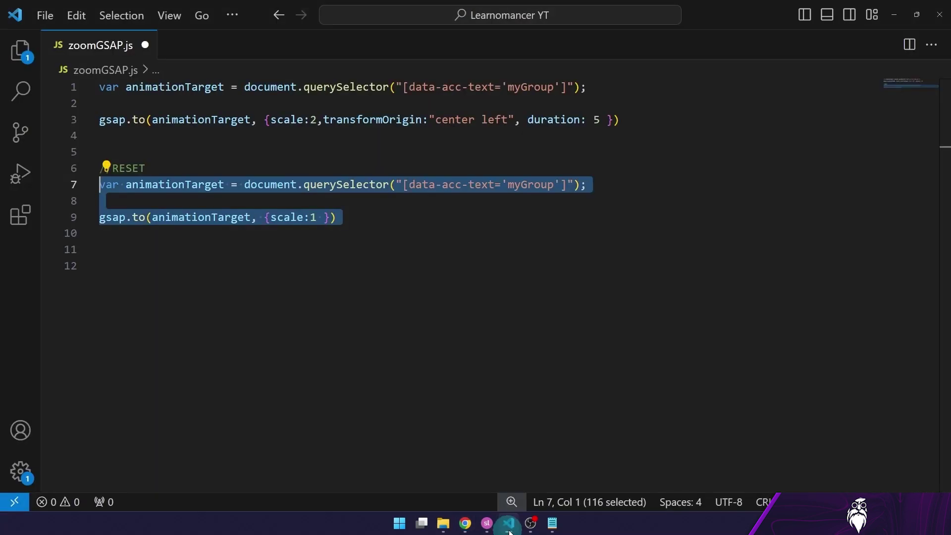
left_click(363, 278)
left_click(371, 228)
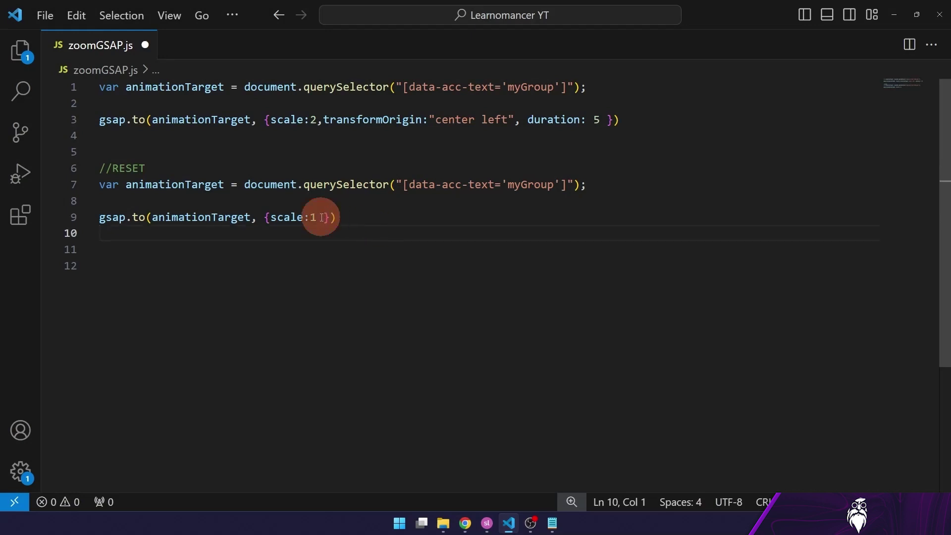
double_click(322, 217)
key("Right")
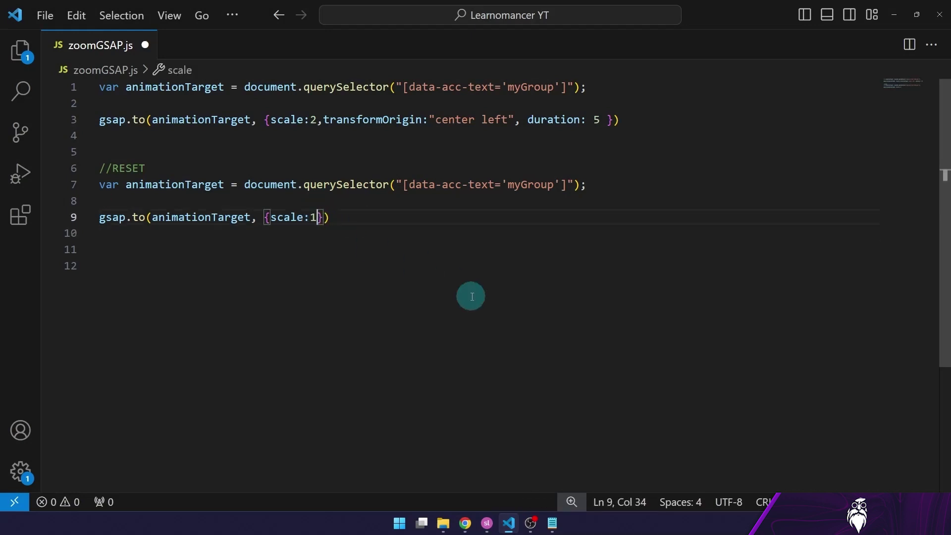
type(", xPerce")
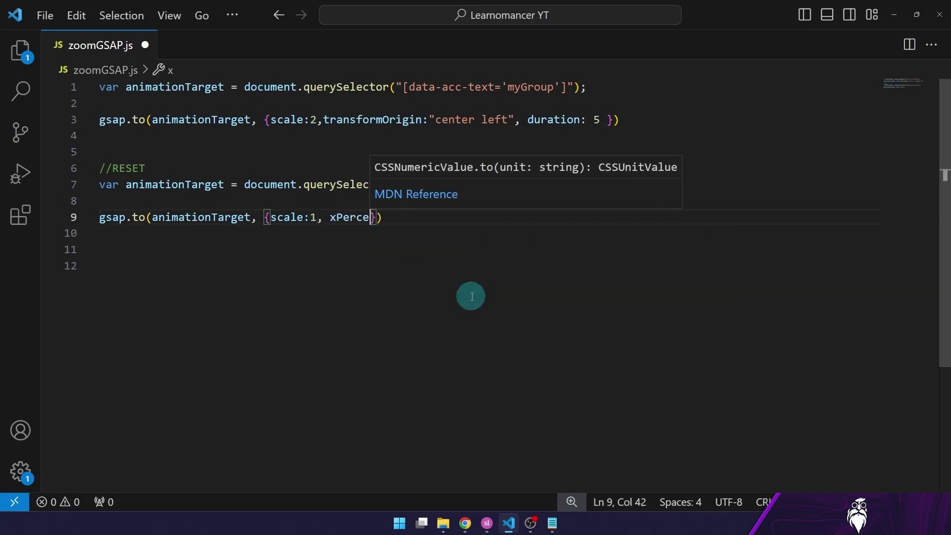
type("nt:0")
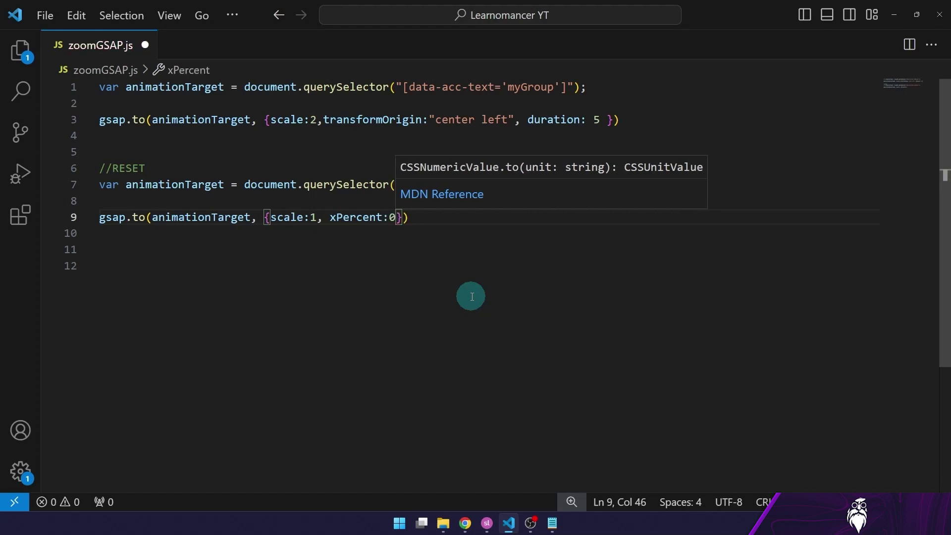
type(", ")
type("yPercent:")
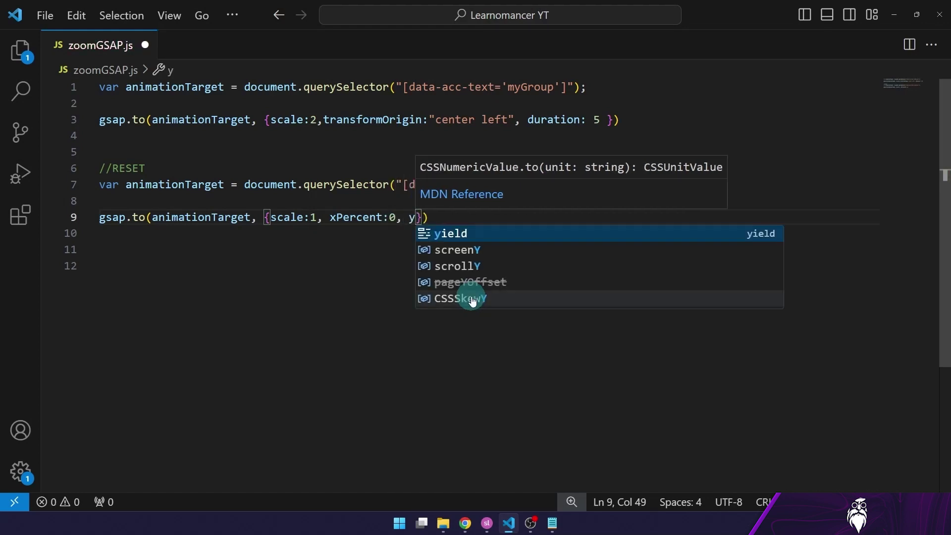
type("0")
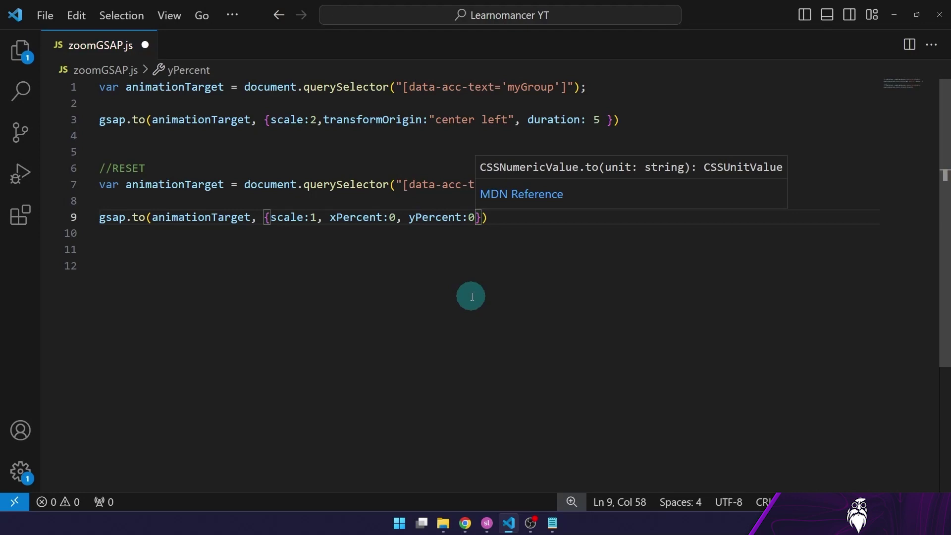
In the republished story, zoom in, pan right and down, then reset to all three panels
left_click(480, 228)
left_click(465, 524)
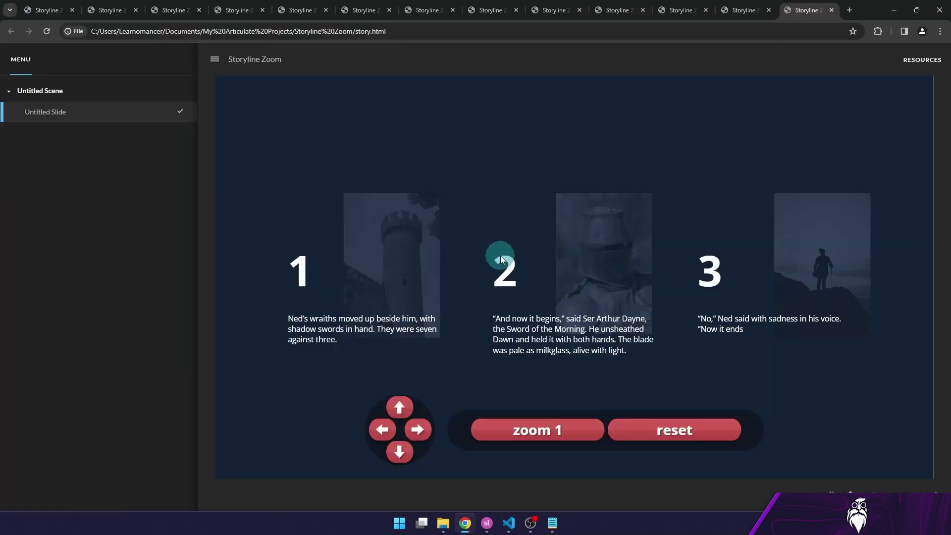
left_click(512, 435)
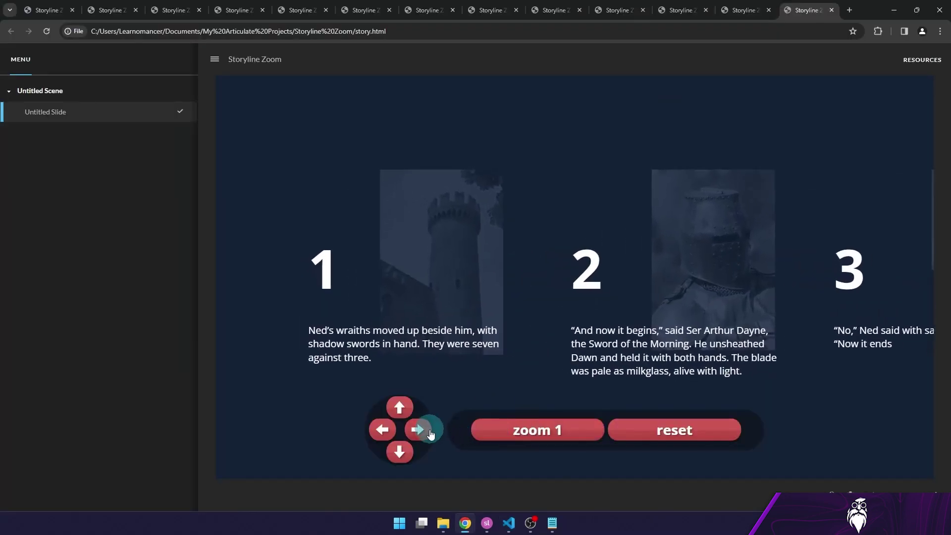
left_click(417, 432)
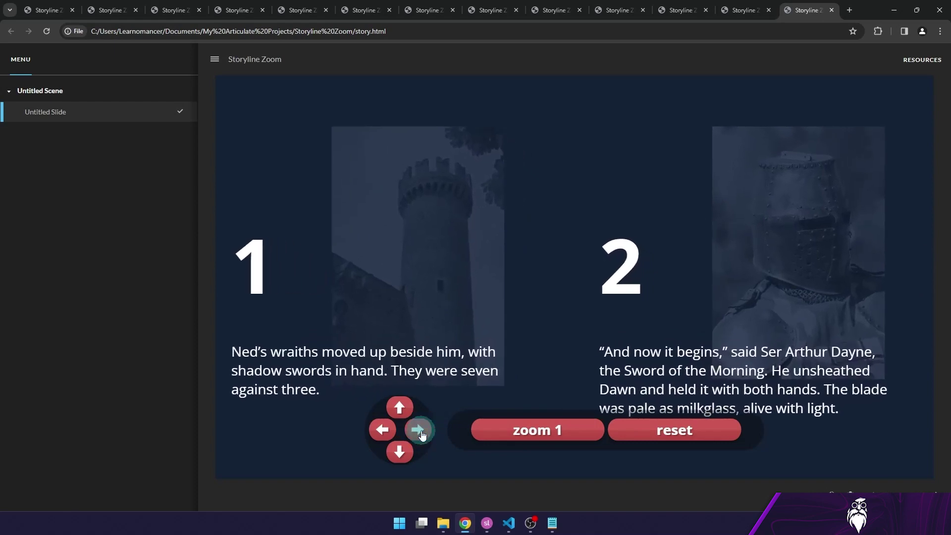
left_click(414, 452)
left_click(726, 438)
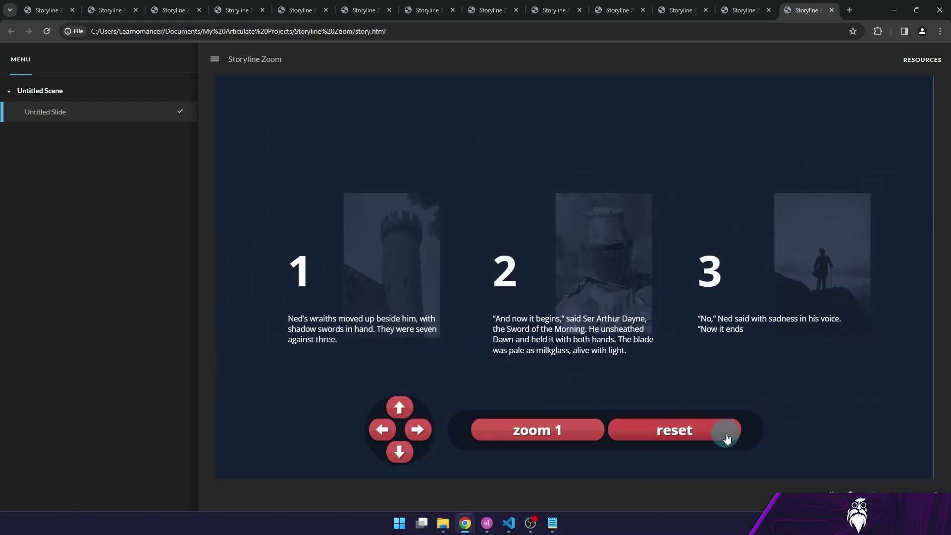
Pan right again to show panels 2 and 3, then reset twice to confirm the full view returns
left_click(418, 431)
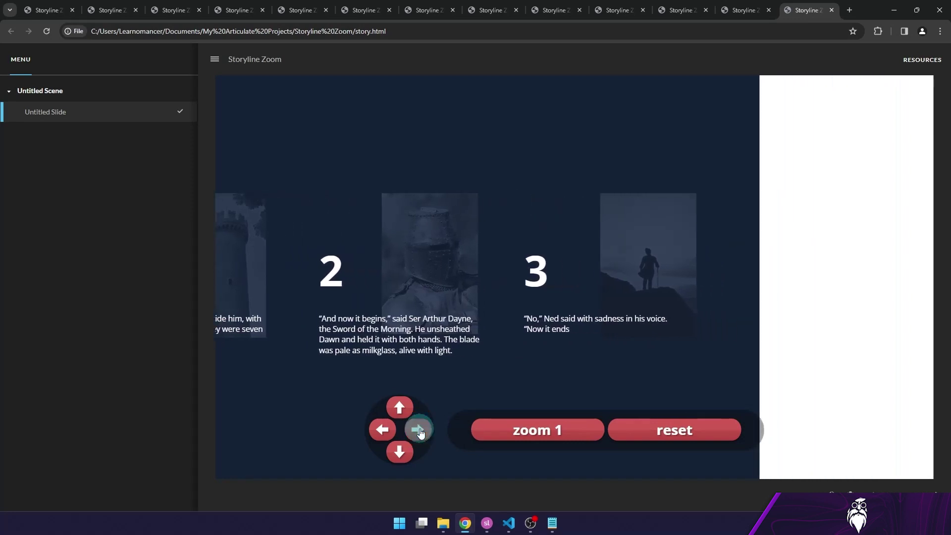
left_click(419, 431)
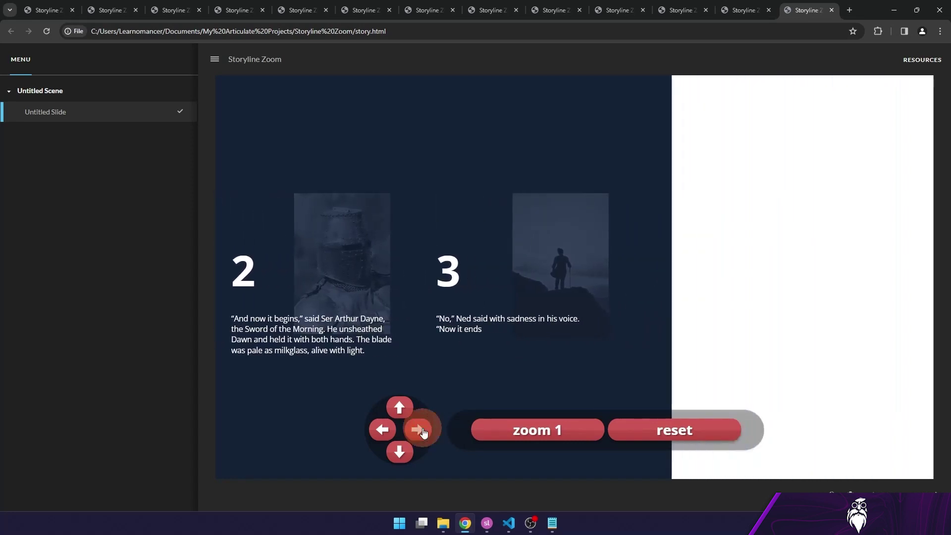
left_click(729, 440)
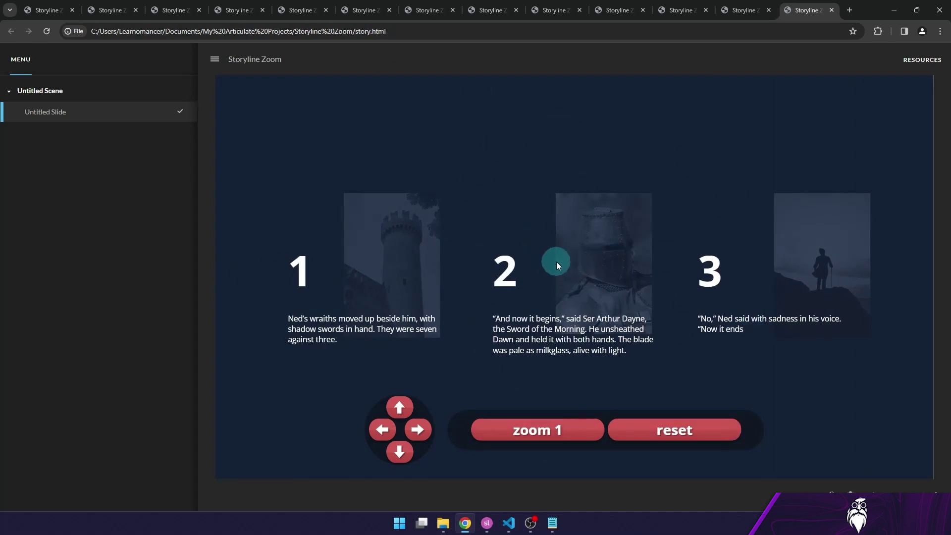
left_click(691, 439)
Back in Storyline, select the arrow buttons, circle and background bar on the slide
left_click(488, 524)
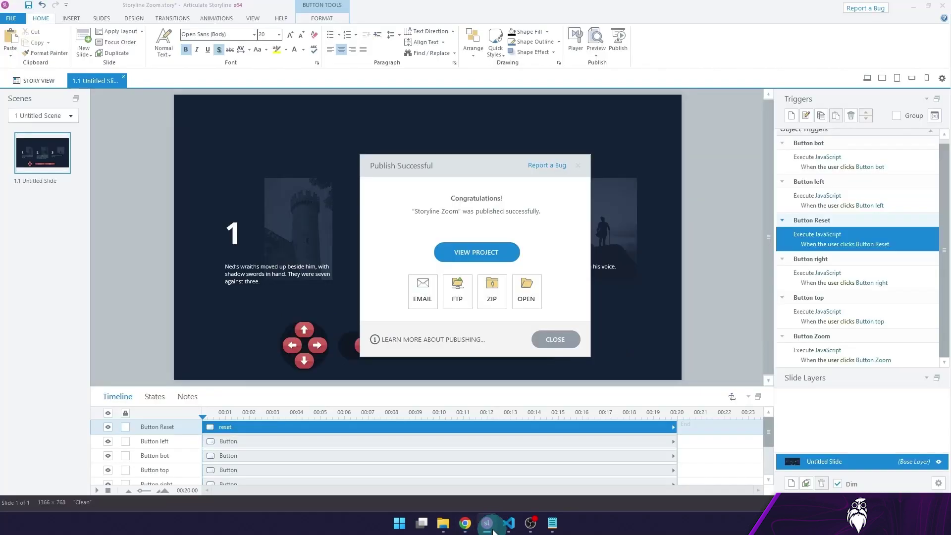
left_click(555, 339)
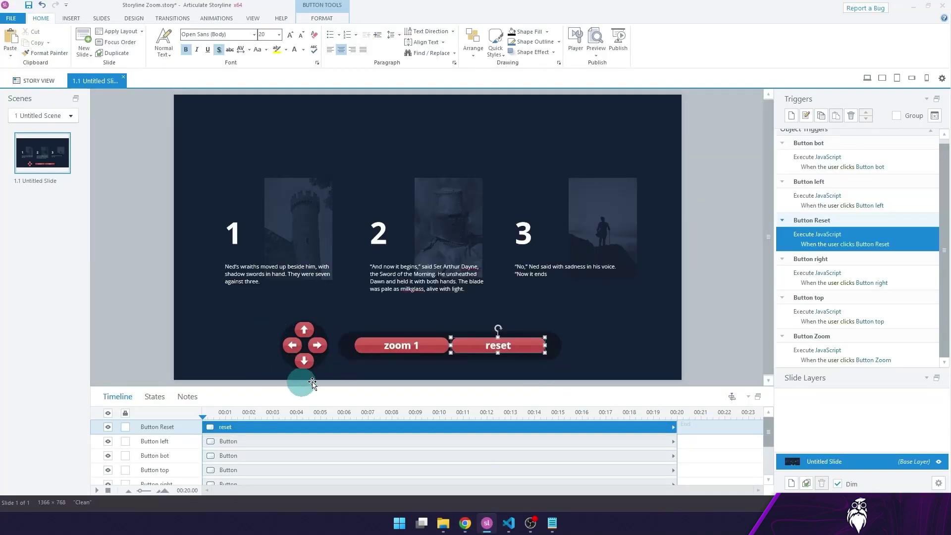
left_click(304, 329)
left_click(317, 345)
left_click(286, 348)
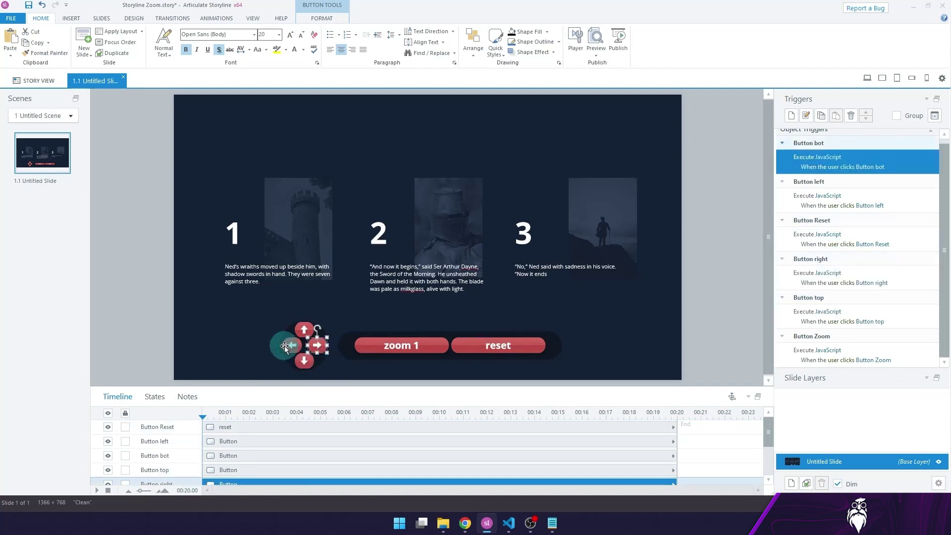
left_click(287, 331)
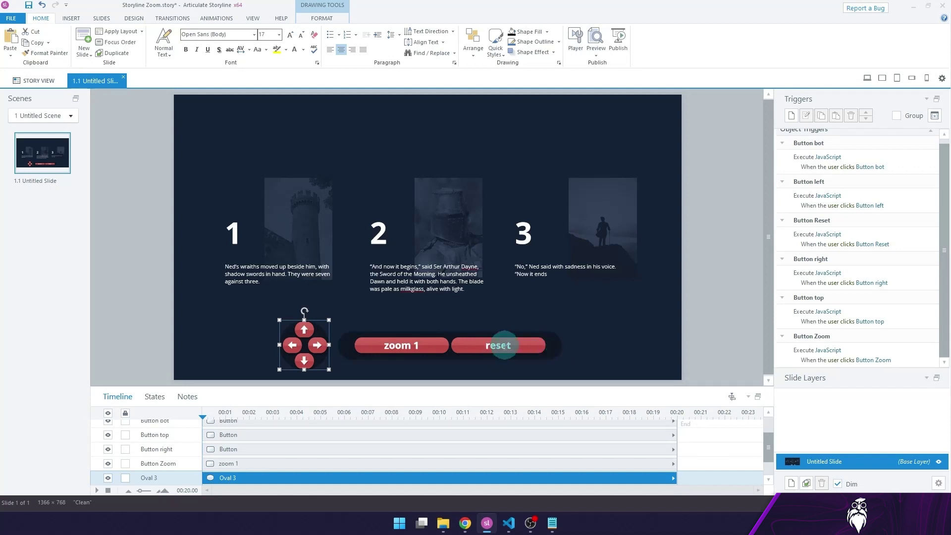
left_click(548, 345)
left_click(548, 346)
left_click(628, 326)
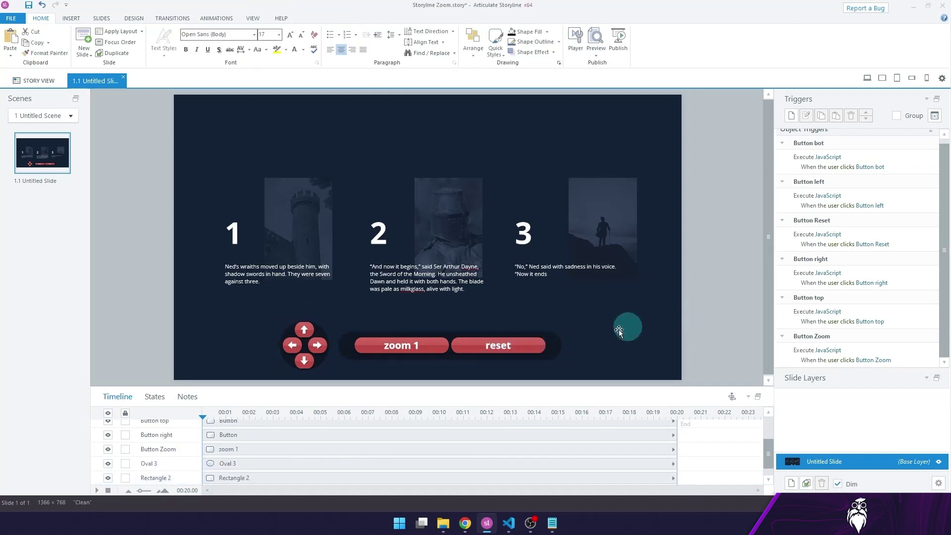
left_click(319, 347)
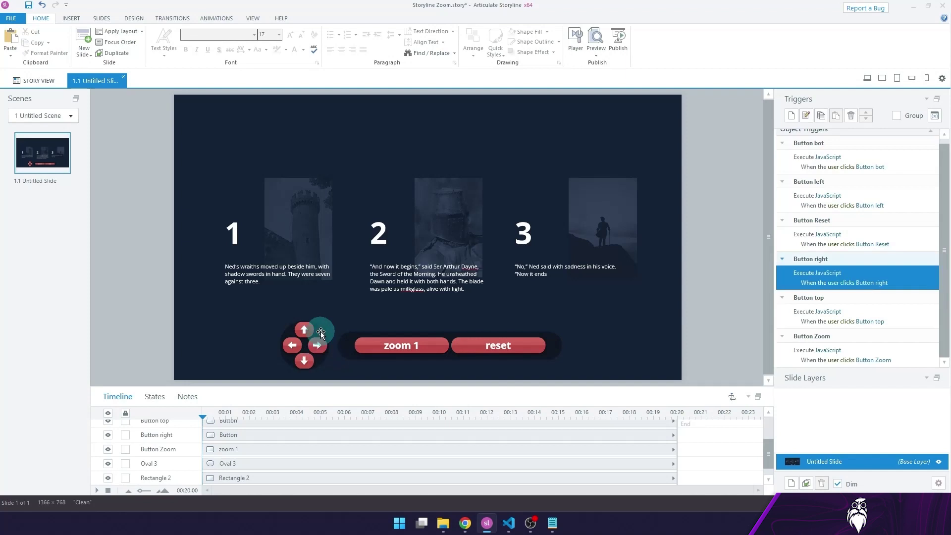
Add a new slide layer named 'zoom position controls'
left_click(791, 484)
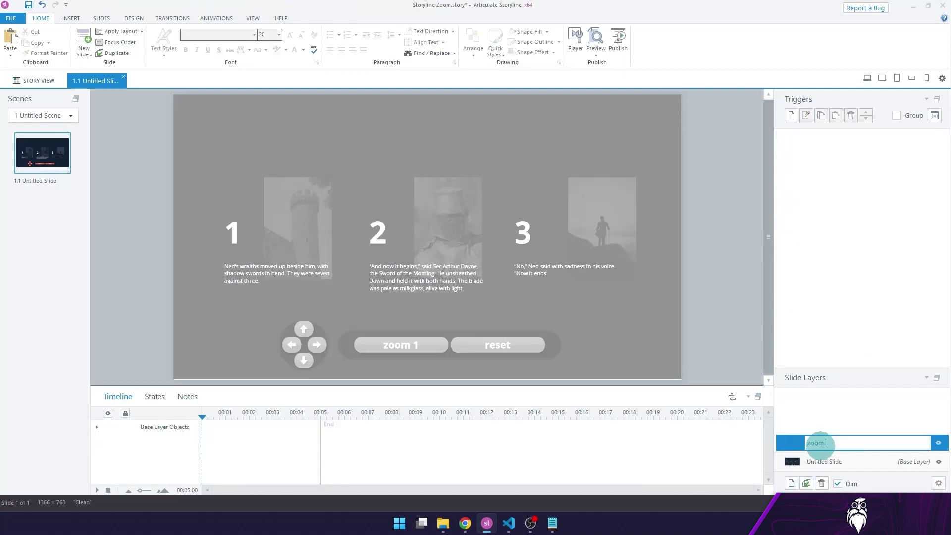
type("zoom controls")
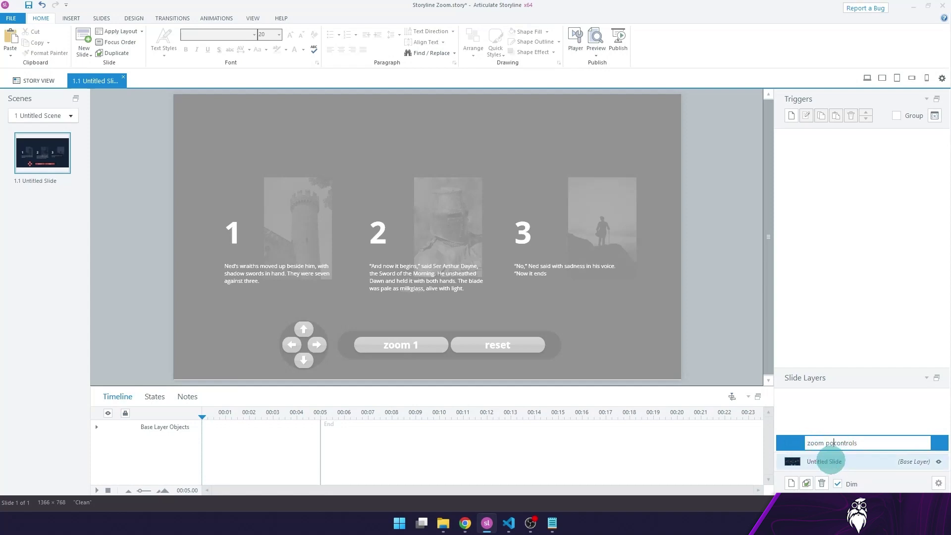
type("position")
left_click(830, 461)
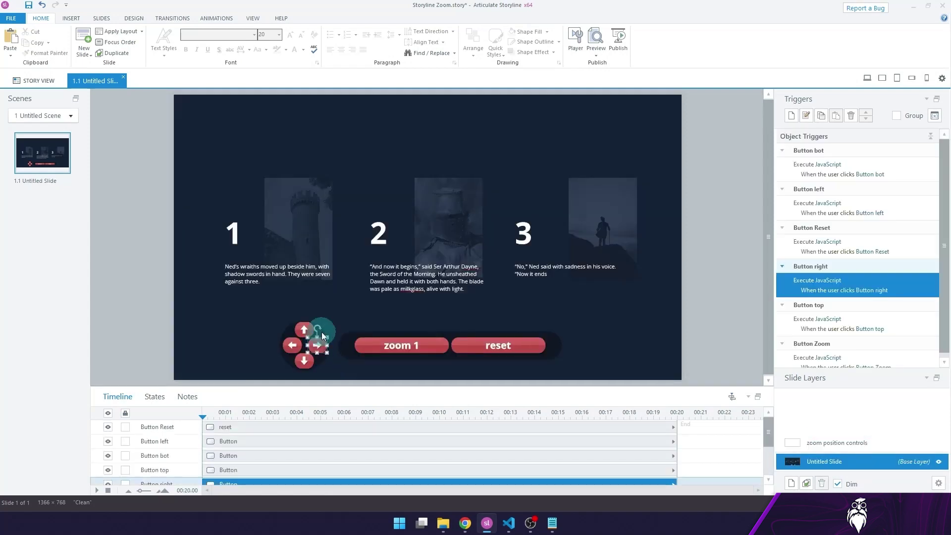
Cut the four arrow buttons from the base layer, paste them onto the new layer, and untick Dim
left_click(305, 329, "shift")
left_click(292, 345, "shift")
left_click(304, 361, "shift")
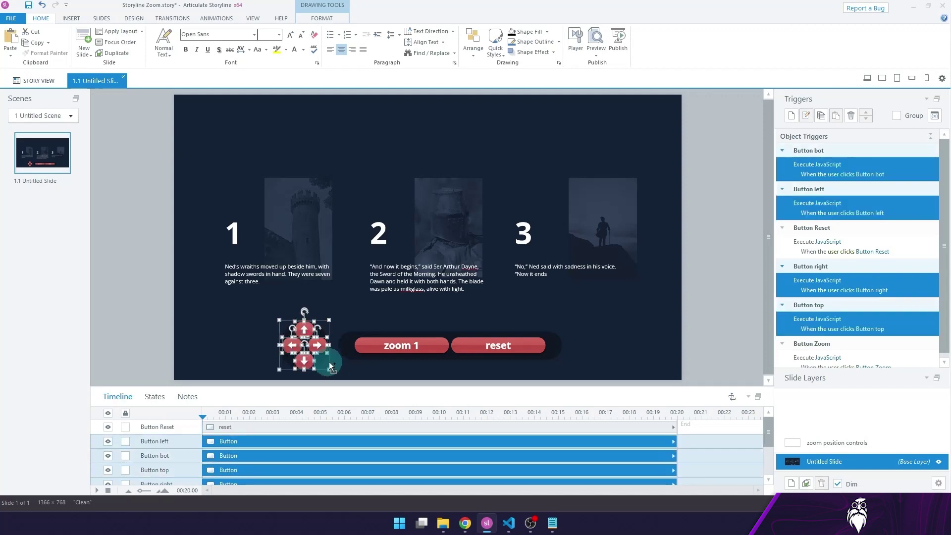
key("ctrl+x")
left_click(837, 443)
key("ctrl+v")
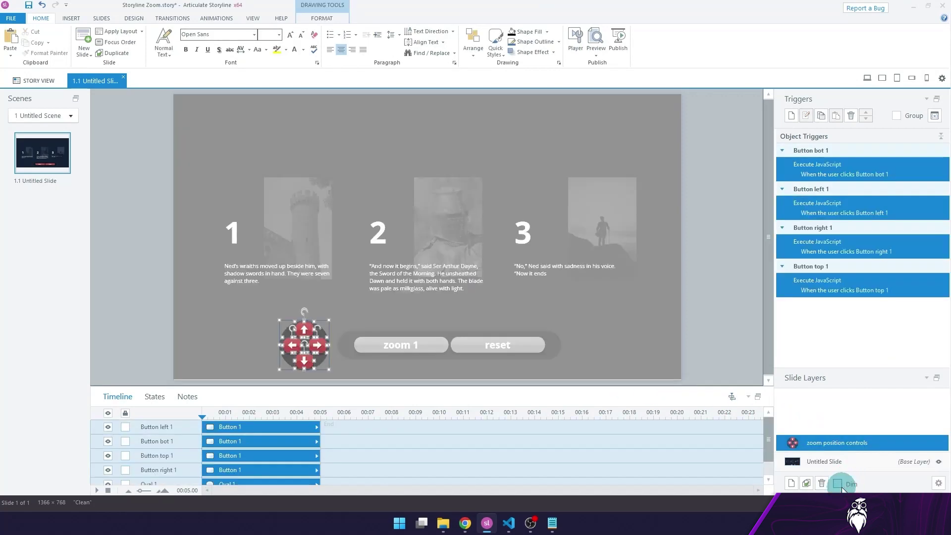
left_click(837, 484)
left_click(694, 322)
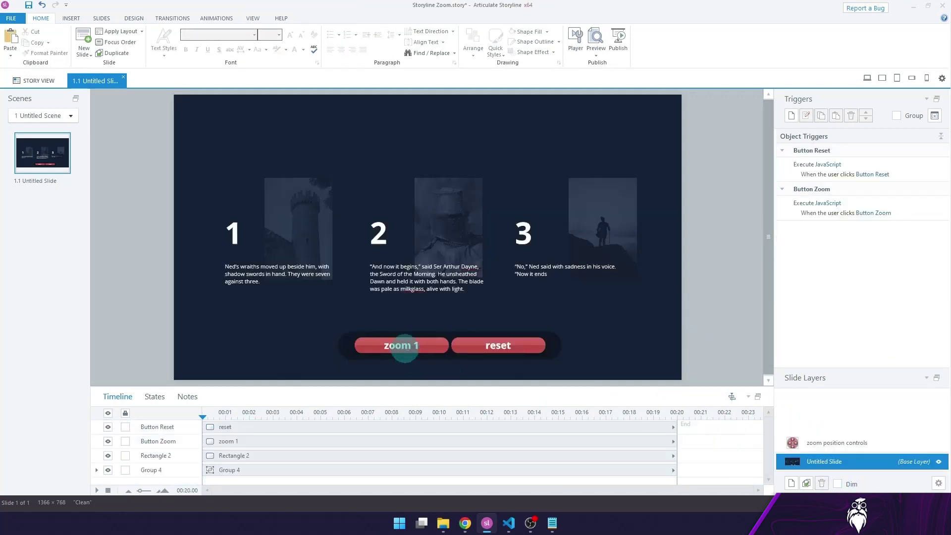
Add a trigger so the zoom 1 button shows the 'zoom position controls' layer
left_click(413, 340)
left_click(791, 115)
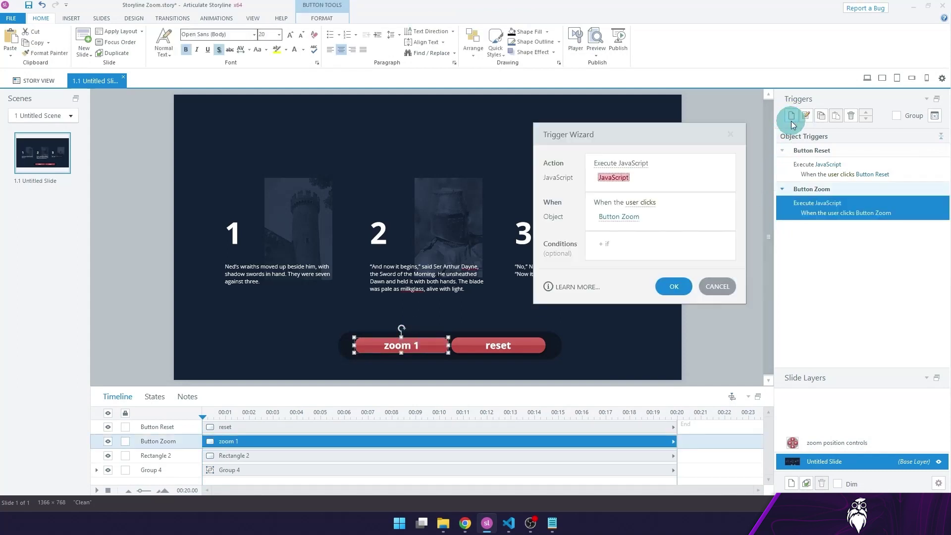
left_click(657, 166)
scroll(643, 217, "up", 1)
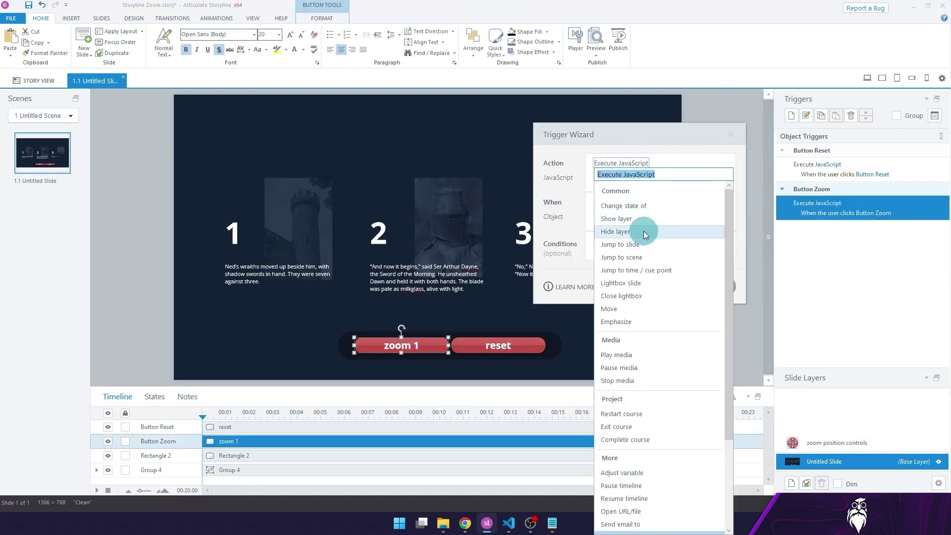
left_click(616, 219)
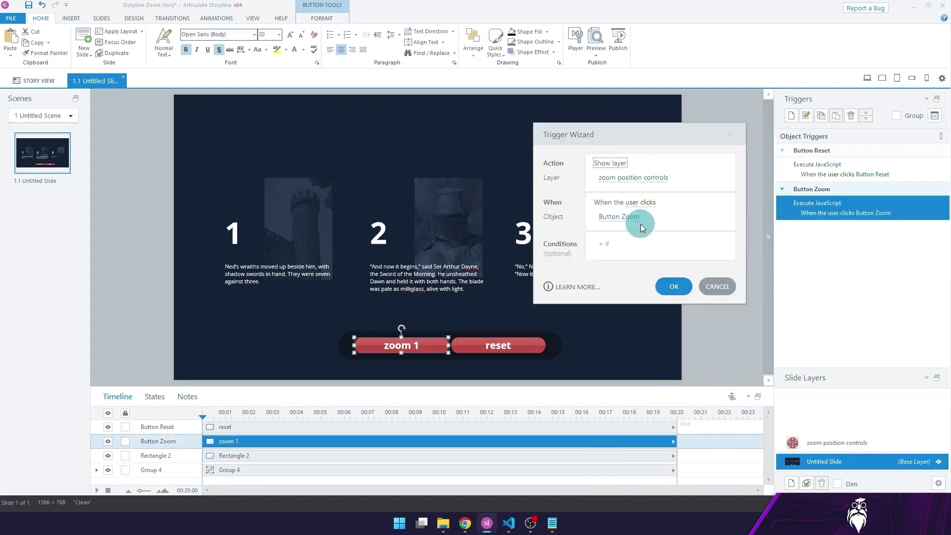
left_click(674, 287)
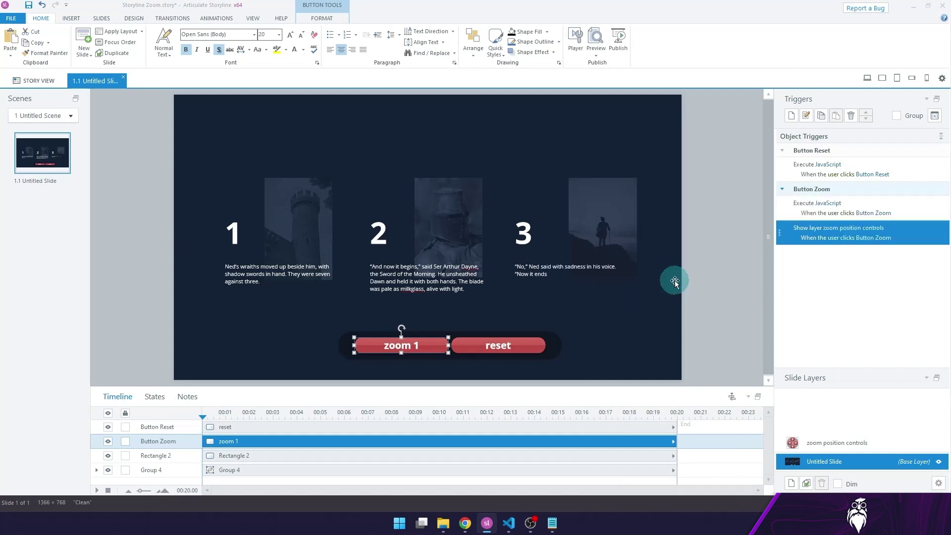
Add a trigger so the reset button hides the 'zoom position controls' layer
left_click(514, 340)
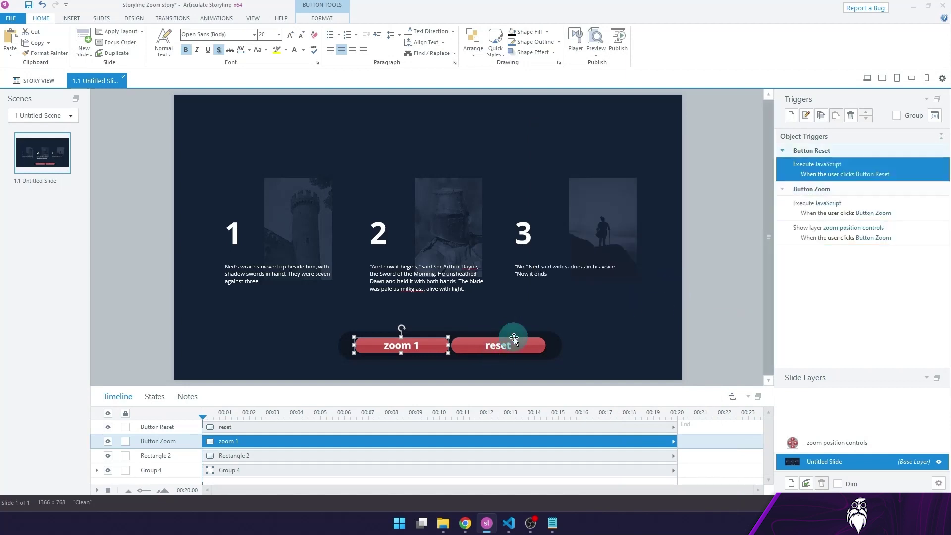
left_click(790, 116)
left_click(610, 163)
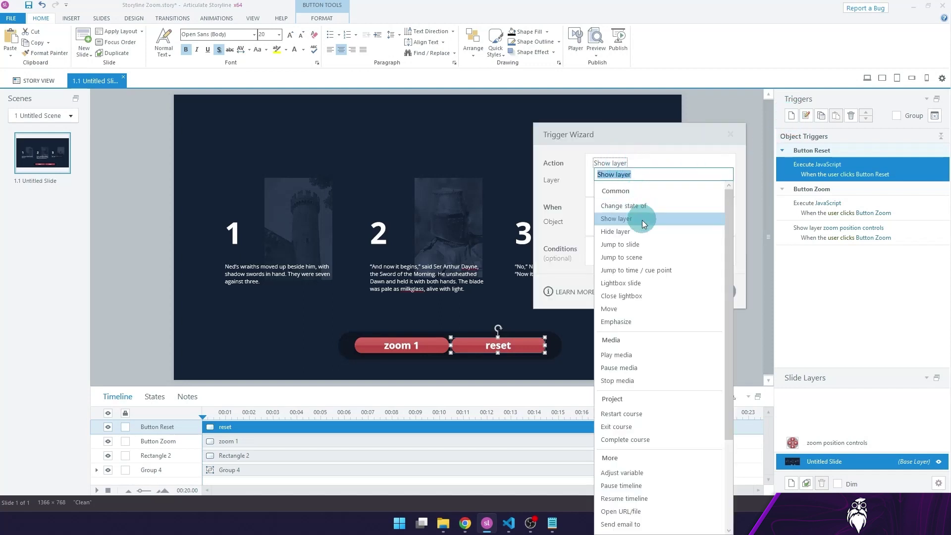
left_click(639, 217)
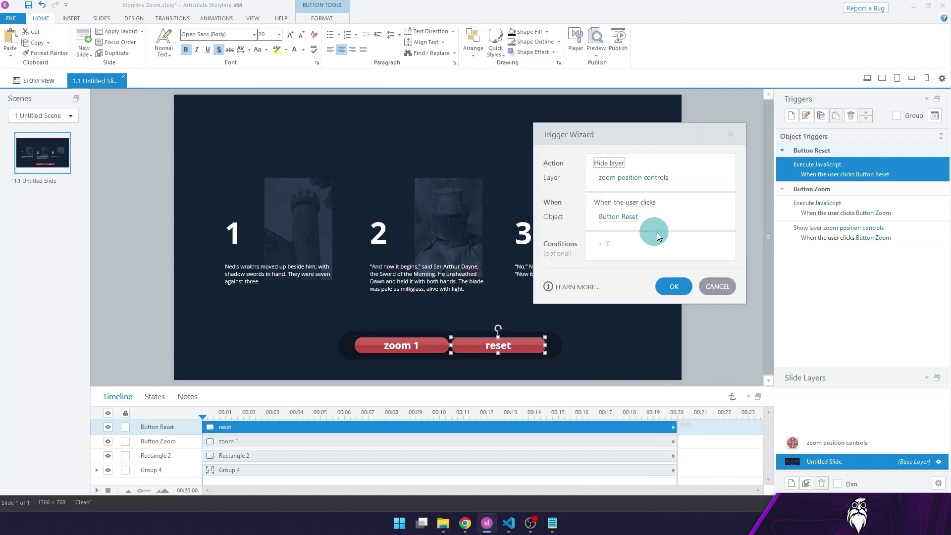
left_click(674, 287)
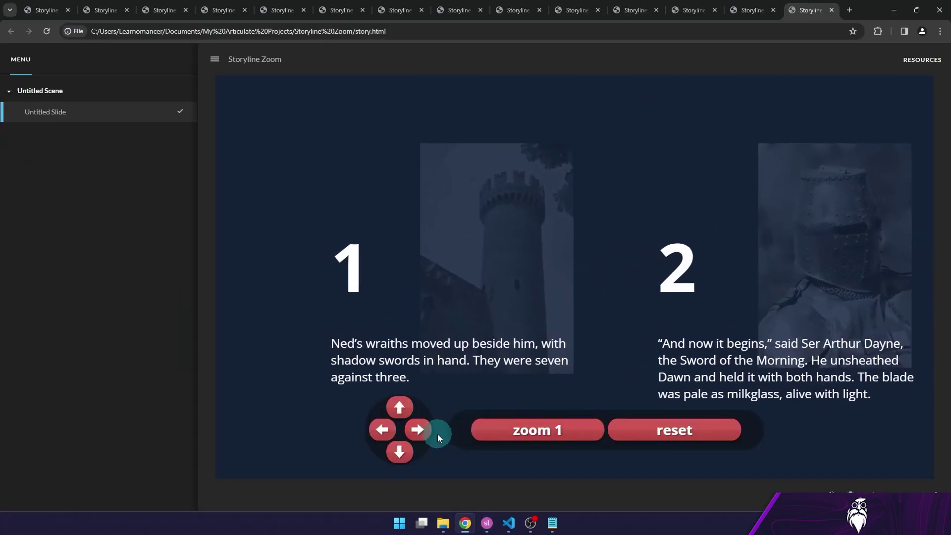
Pan the zoomed view right and up toward panel 2, then reset so the arrows disappear
left_click(420, 431)
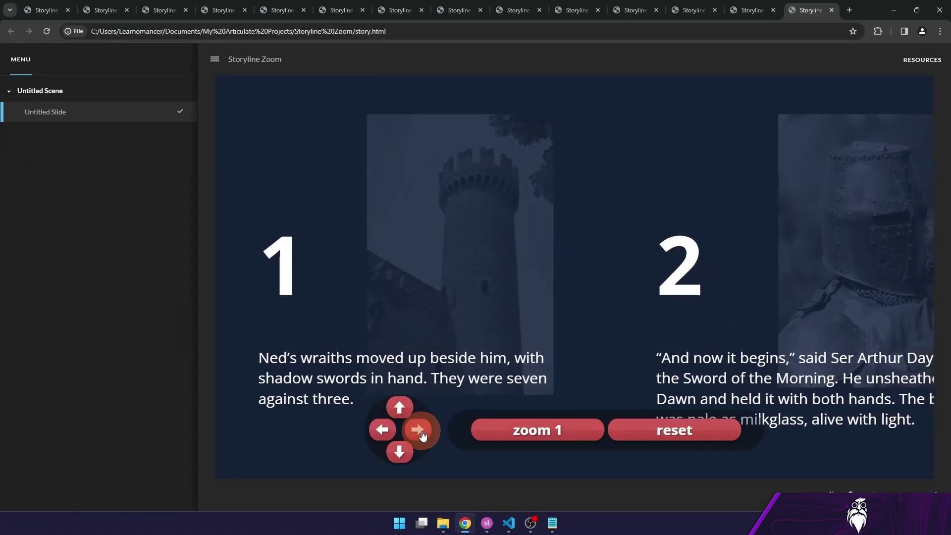
left_click(418, 430)
left_click(401, 409)
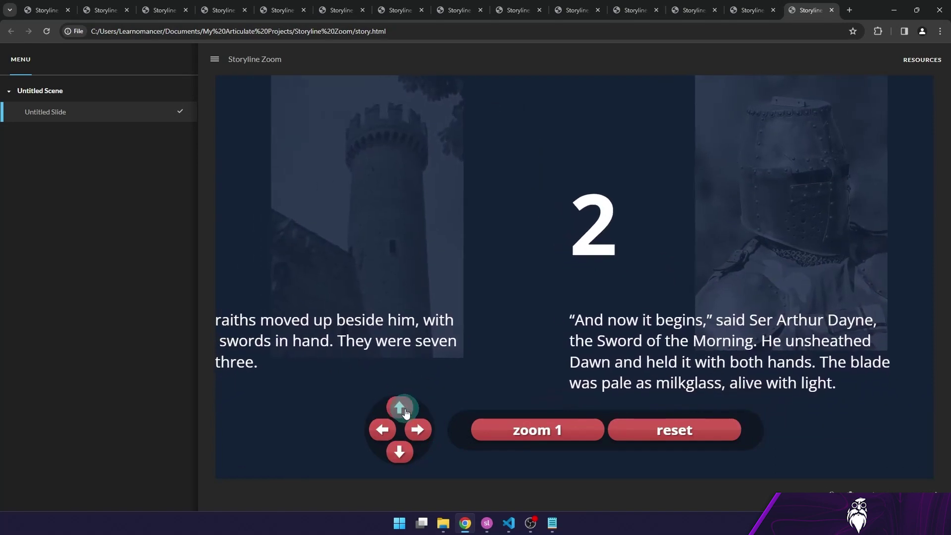
left_click(418, 429)
left_click(675, 436)
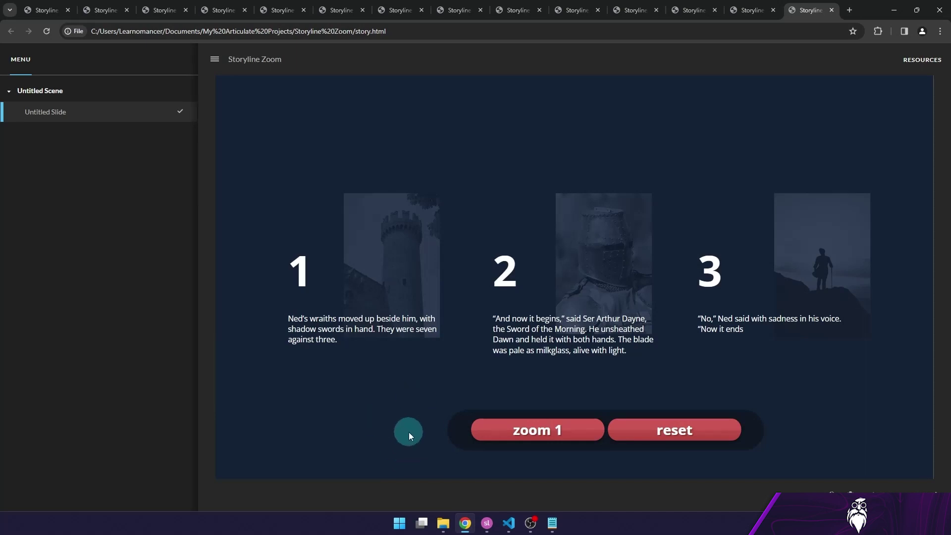
Select the story panel group (Group 4) and confirm its Accessibility alt text is 'myGroup'
left_click(487, 523)
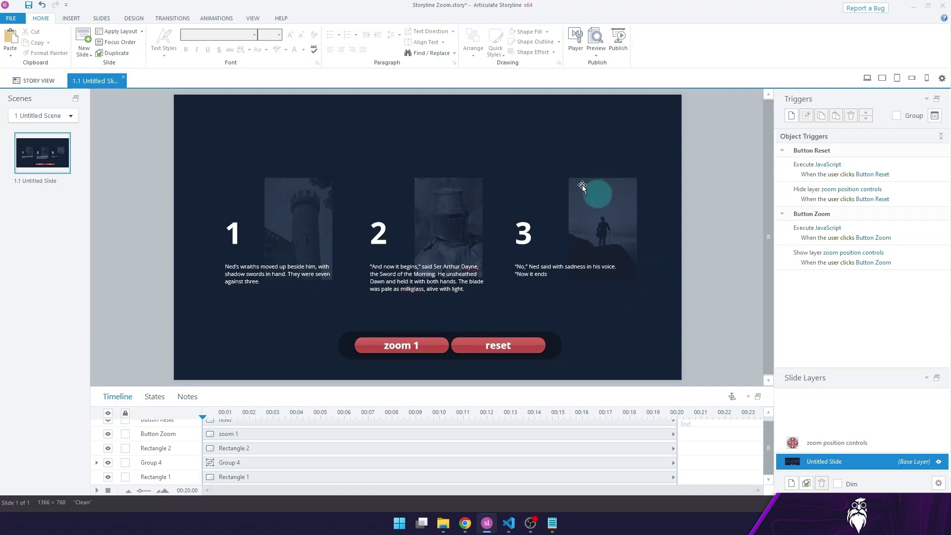
left_click(280, 174)
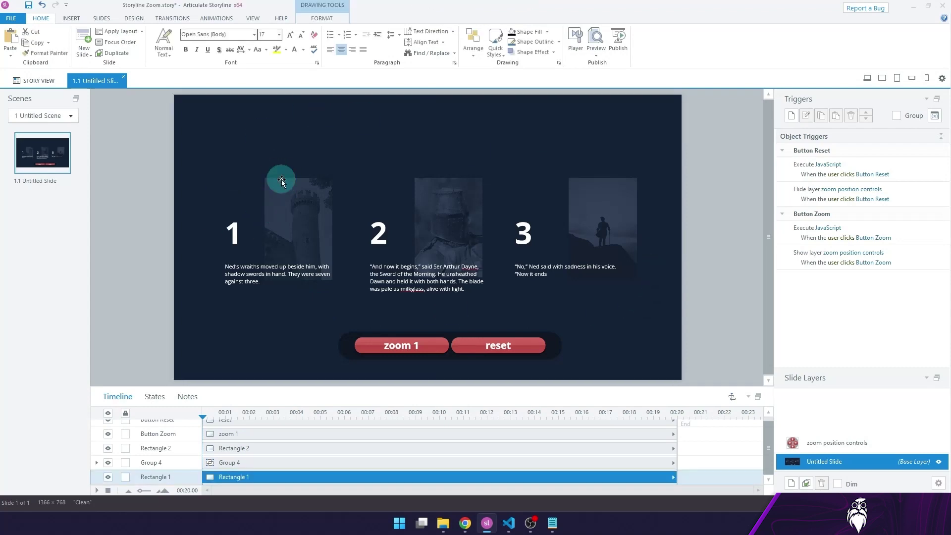
left_click(281, 179)
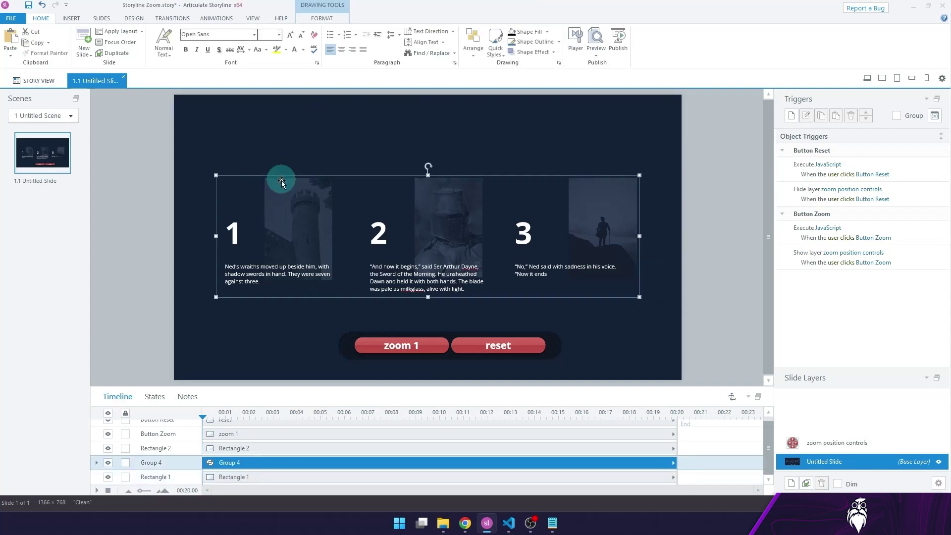
right_click(217, 462)
left_click(269, 460)
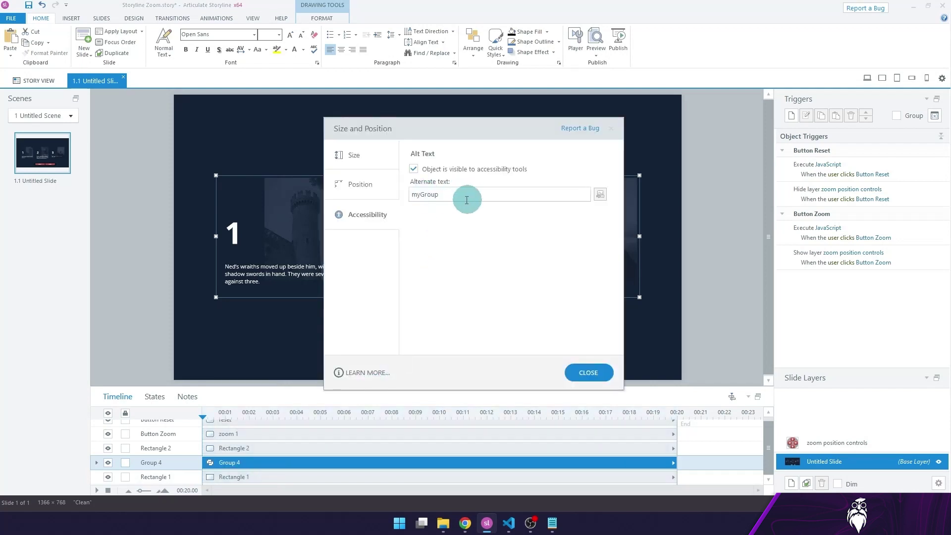
left_click(598, 377)
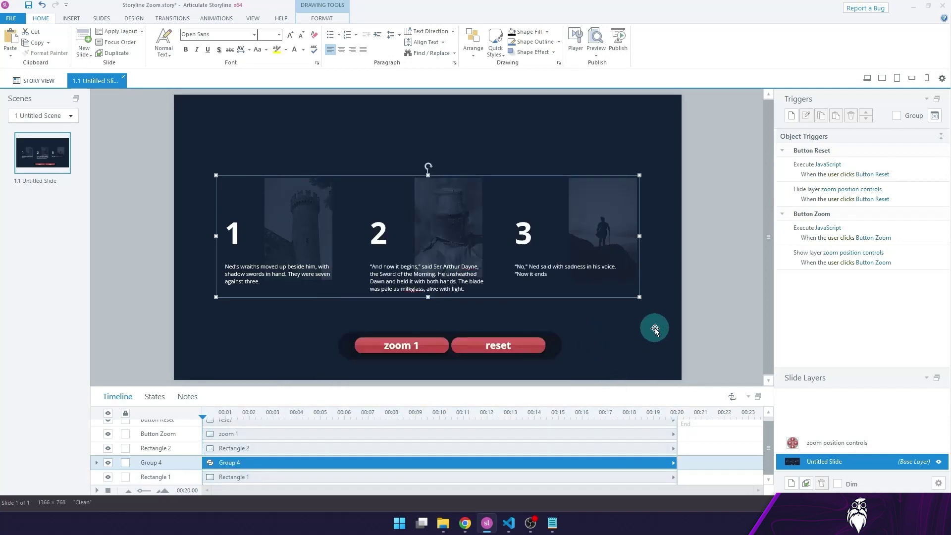
Zoom into panel 1, pan left twice, then reset to the full three-panel view
left_click(464, 523)
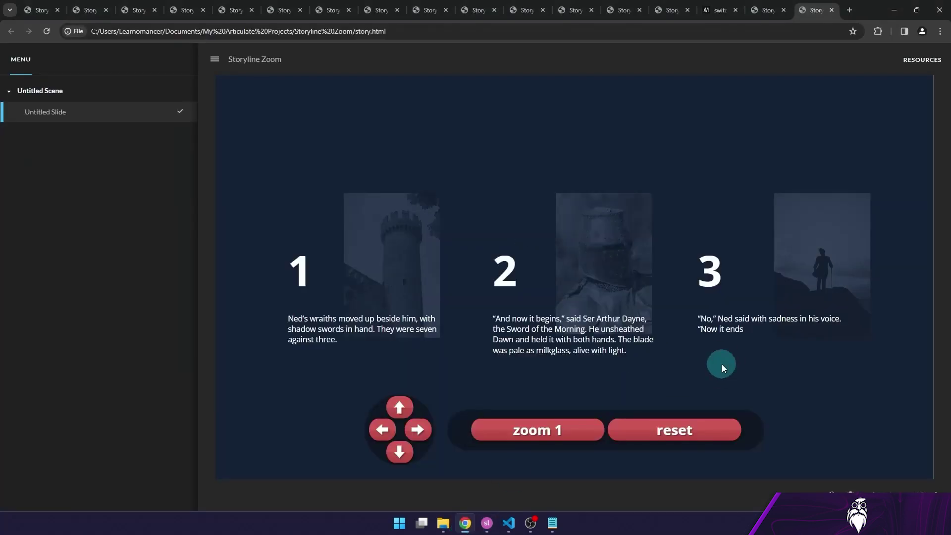
left_click(592, 430)
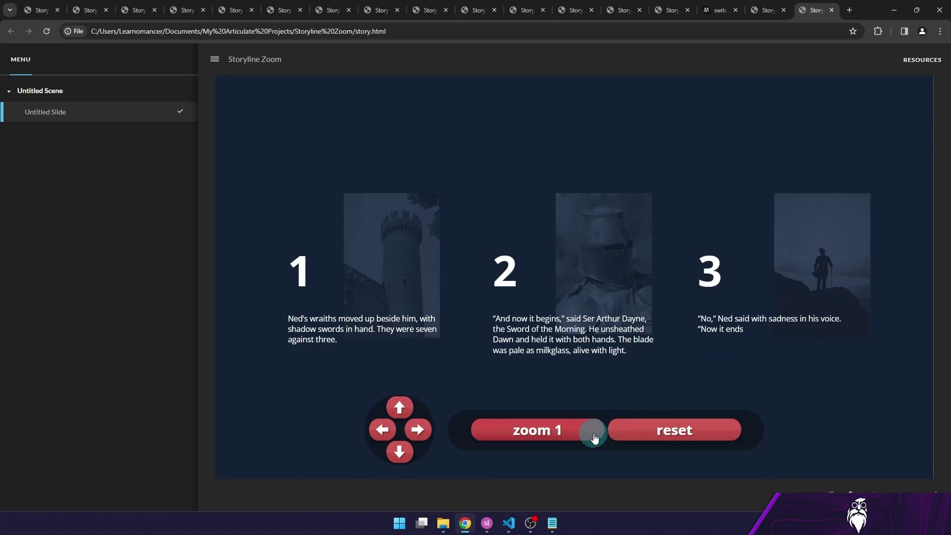
left_click(383, 442)
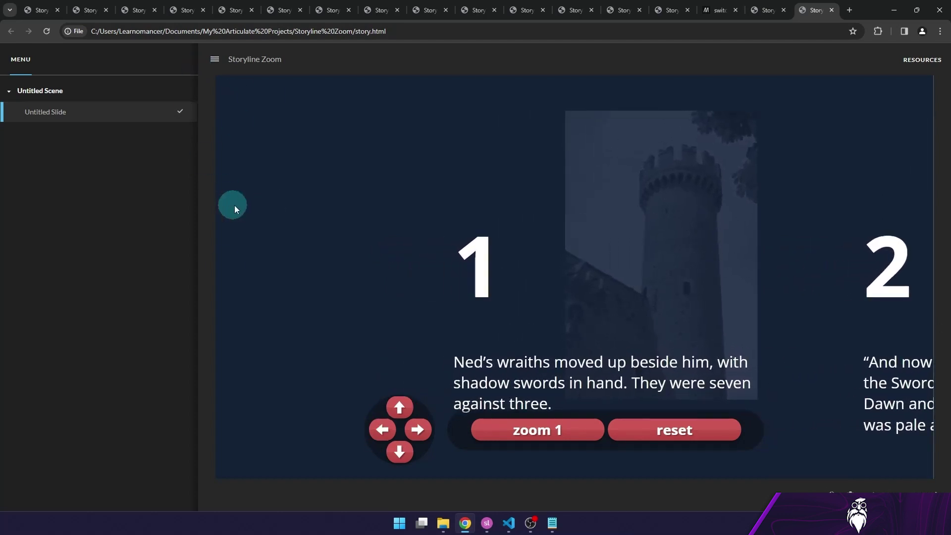
left_click(381, 430)
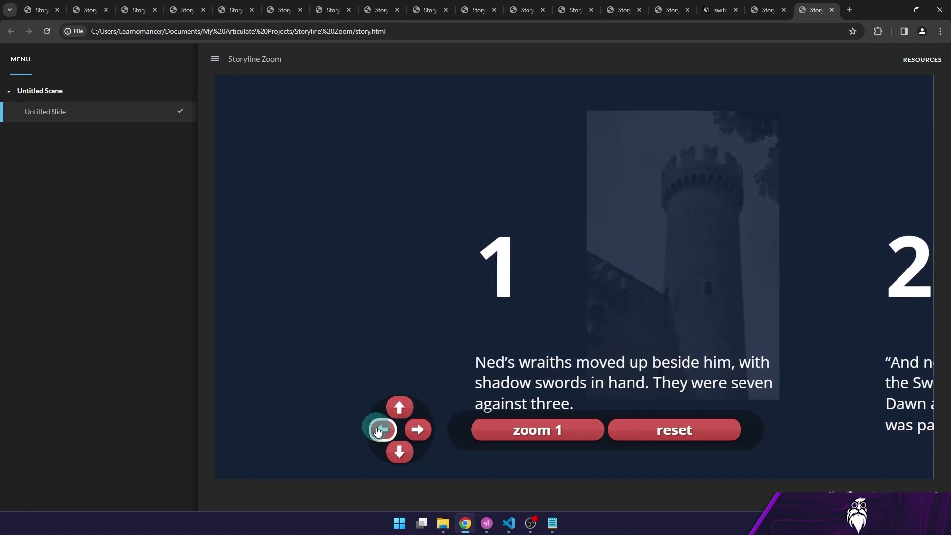
left_click(683, 430)
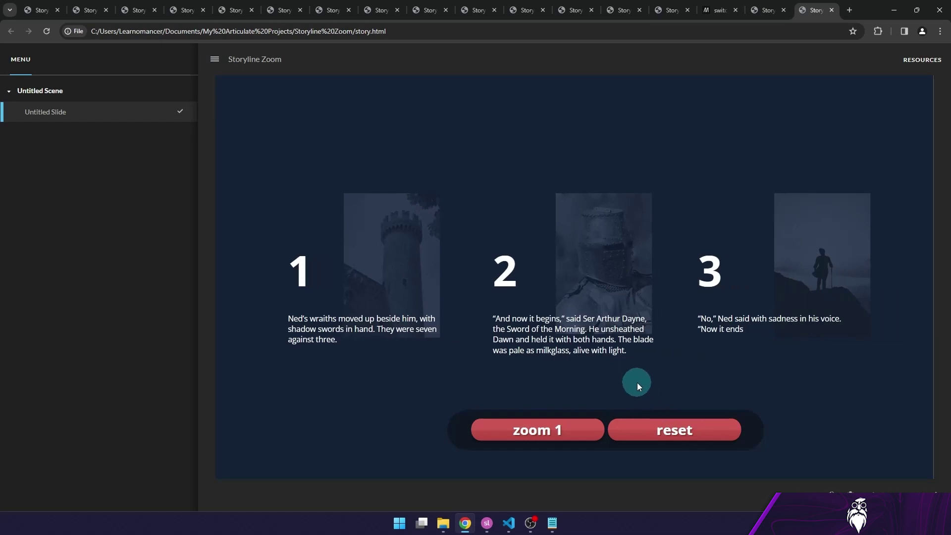